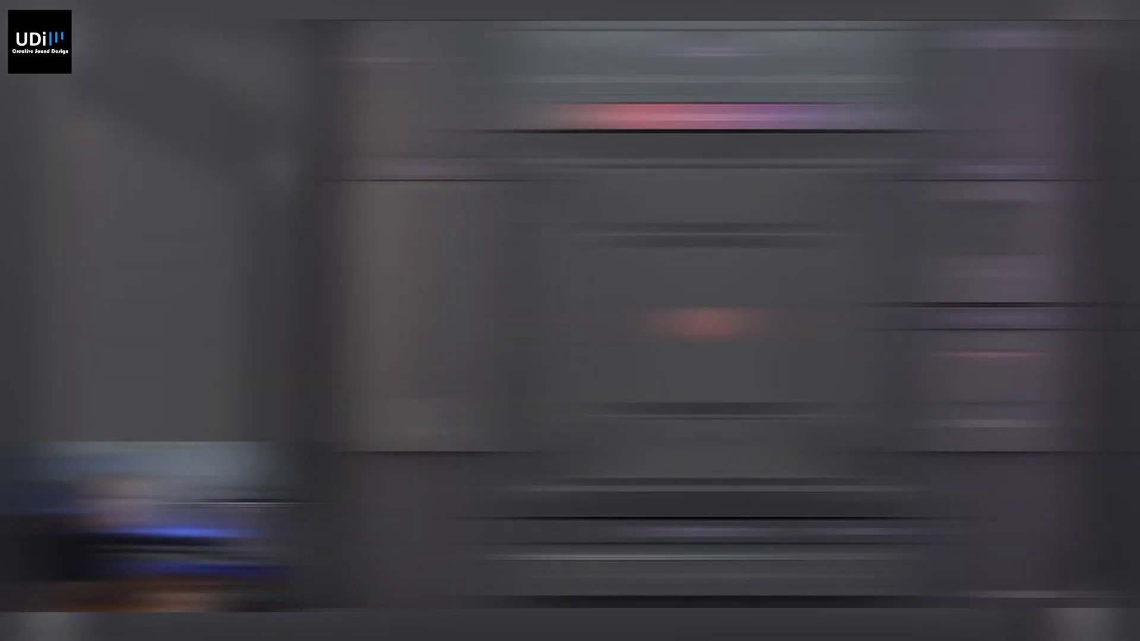
Load the De Tuna preset and lower the Ether level to 0%
left_click(808, 118)
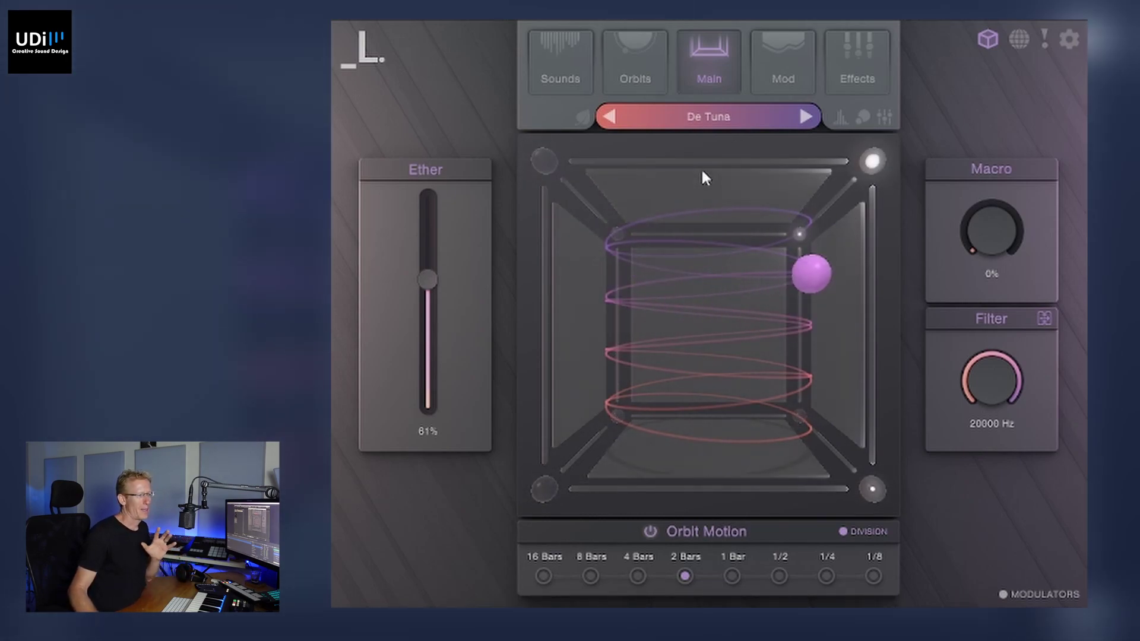
mouse_move(546, 154)
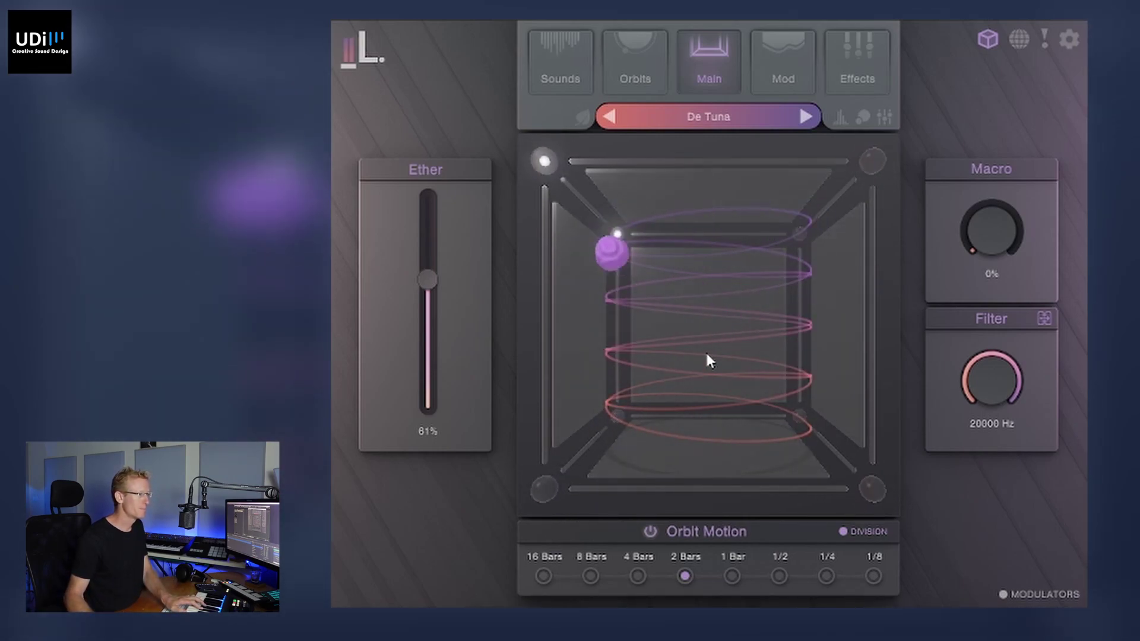
left_click_drag(430, 274, 405, 251)
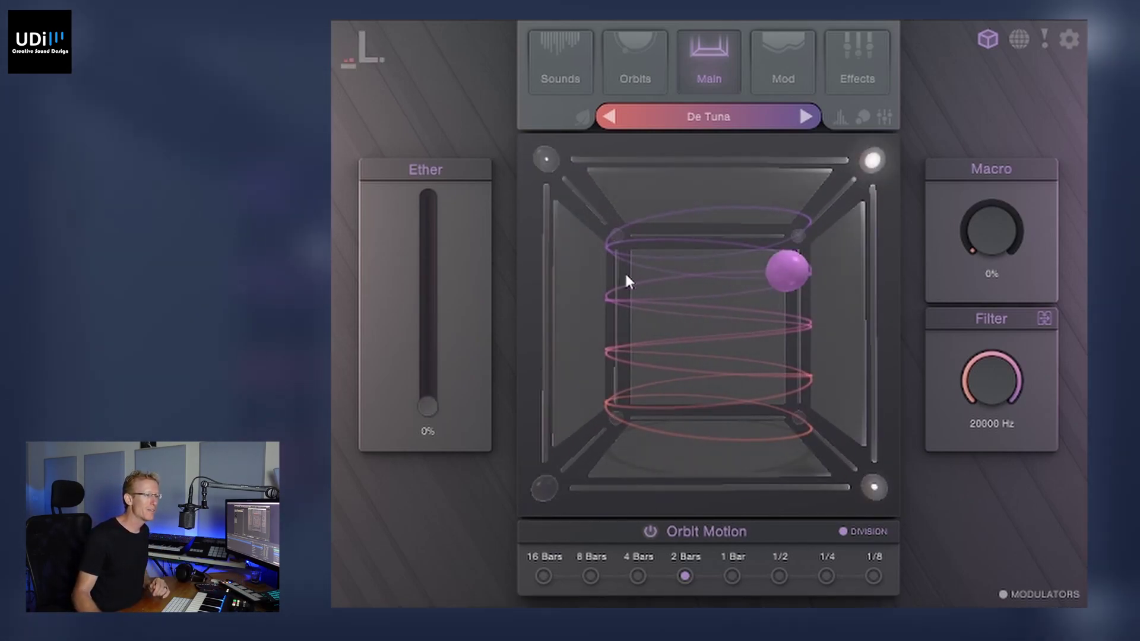
Try the Macro up to 93% and sweep the Filter, leaving the Filter at 20000 Hz and the Macro at 9%
left_click_drag(972, 237, 993, 223)
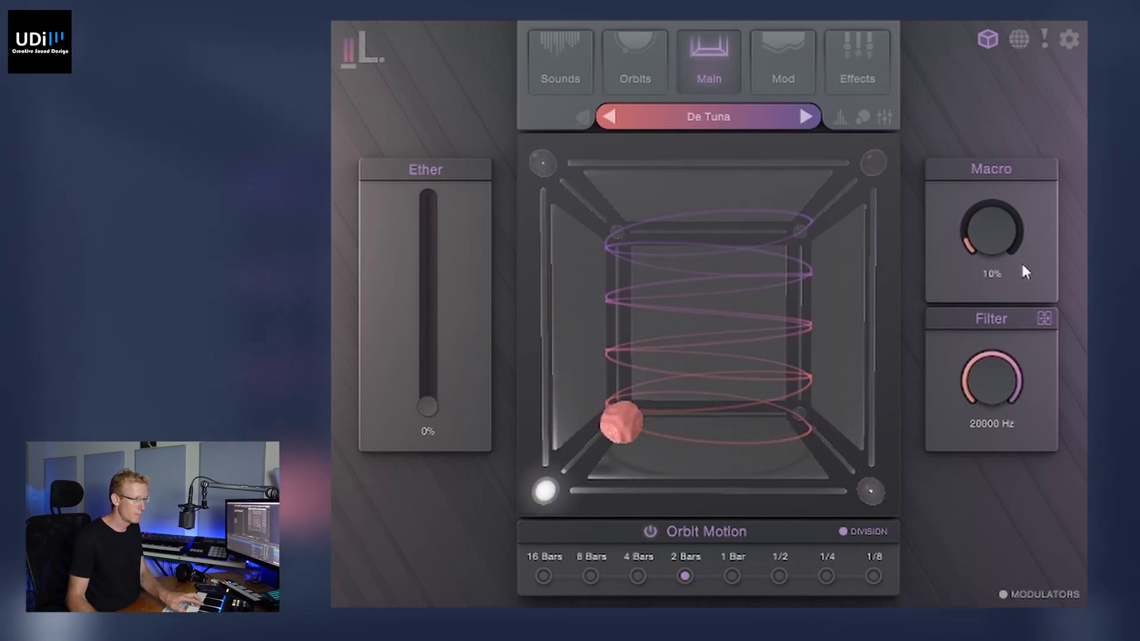
left_click_drag(993, 205, 978, 47)
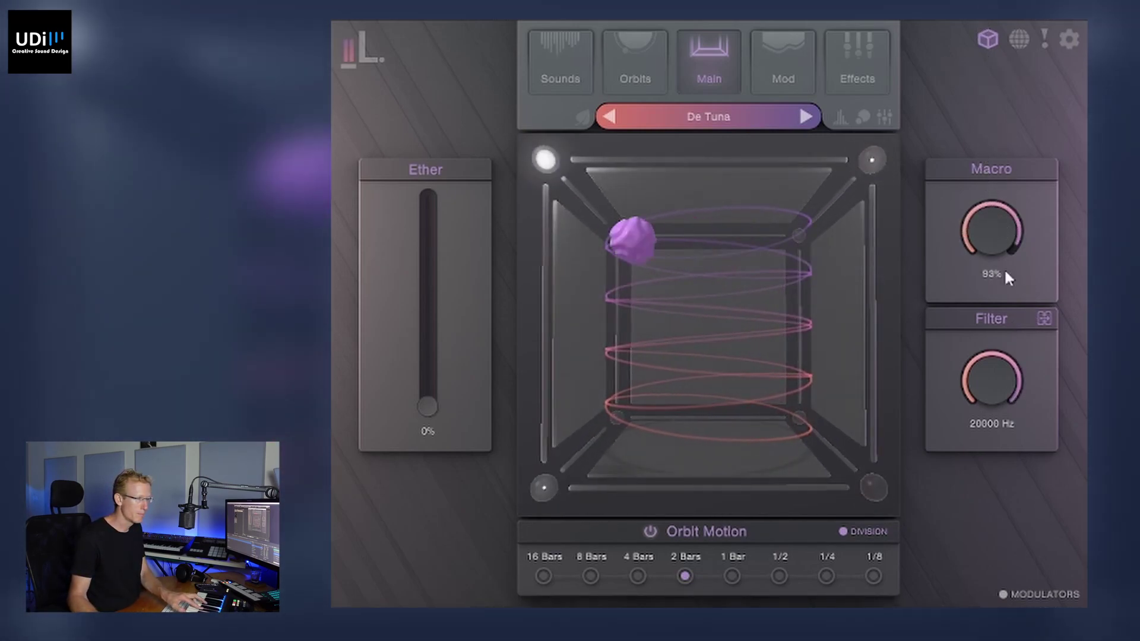
left_click_drag(990, 427, 990, 553)
double_click(992, 383)
left_click_drag(991, 233, 980, 397)
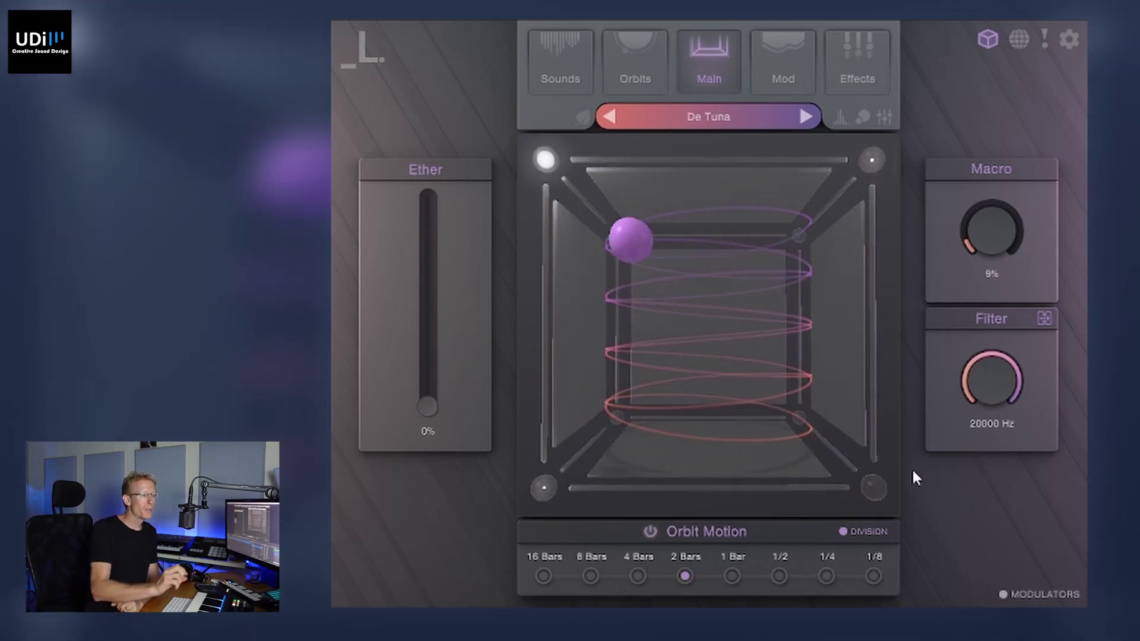
Switch Orbit Motion off to move the sphere manually between the cube's corners and centre, and switch the motion back on
left_click(651, 530)
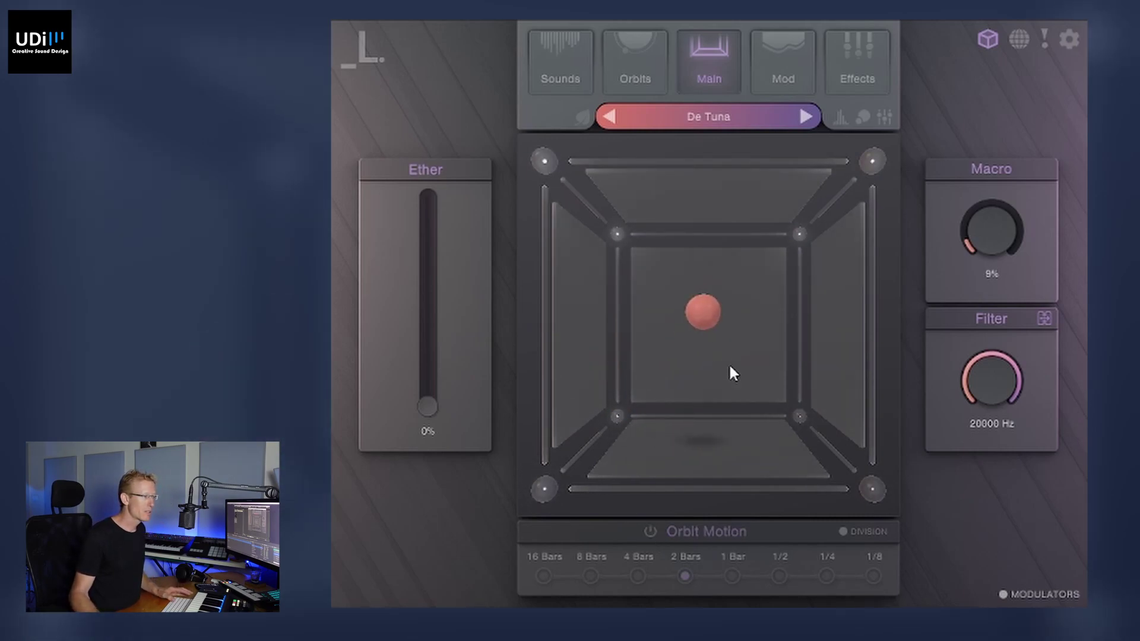
mouse_move(708, 319)
left_mouse_down()
mouse_move(727, 327)
mouse_move(498, 167)
mouse_move(653, 232)
mouse_move(778, 379)
mouse_move(888, 179)
mouse_move(597, 328)
mouse_move(641, 383)
mouse_move(605, 351)
mouse_move(700, 318)
left_mouse_up()
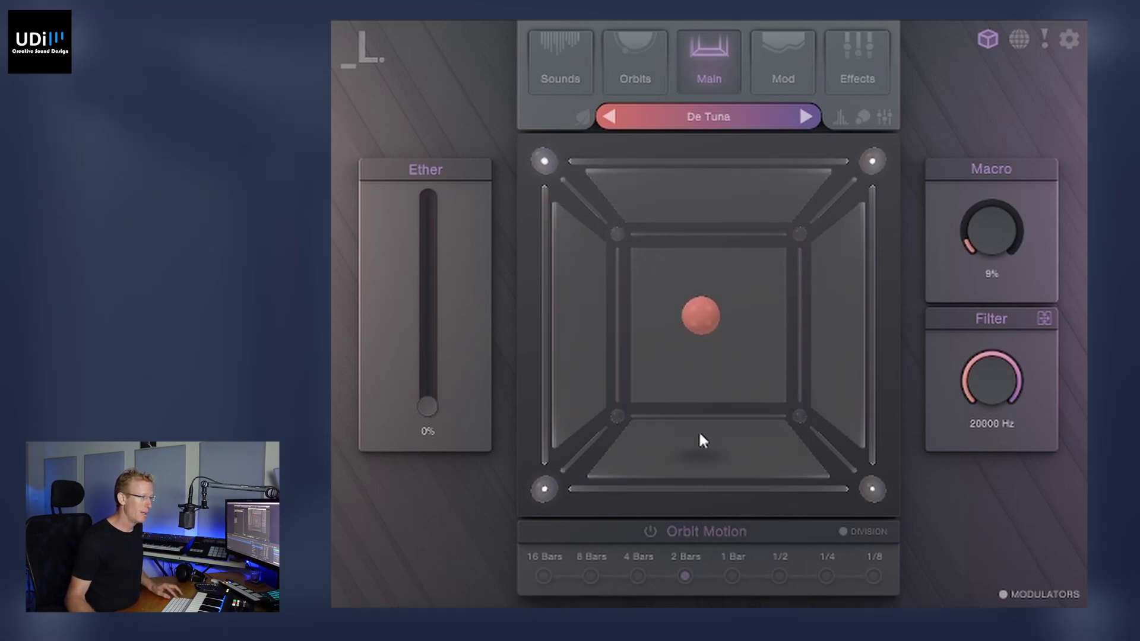
left_click_drag(699, 318, 565, 199)
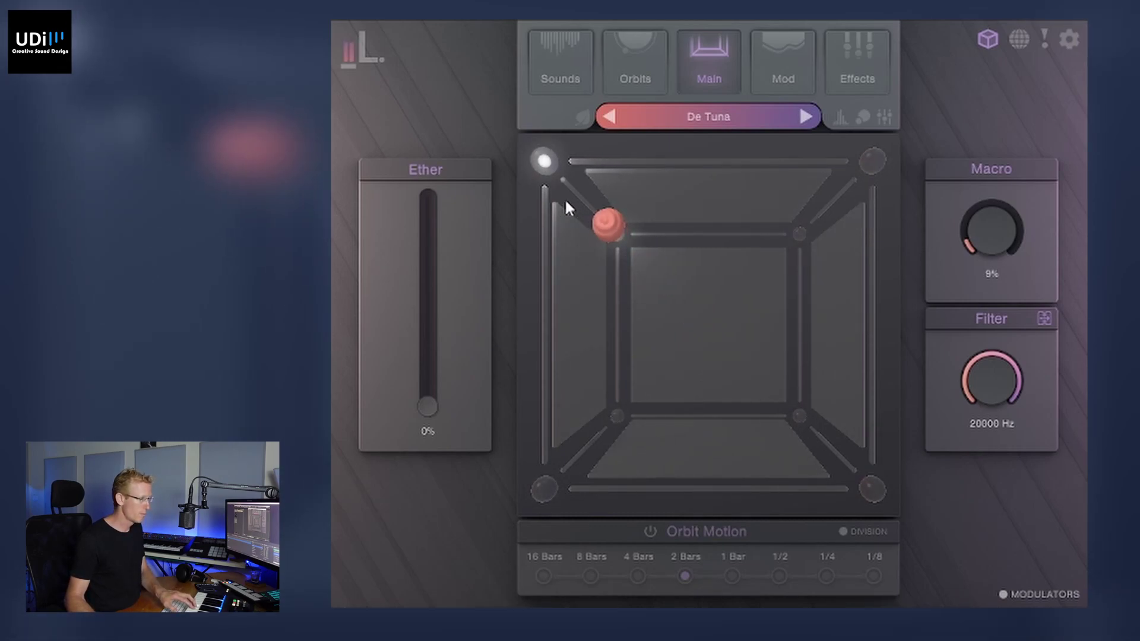
left_click_drag(607, 425, 680, 330)
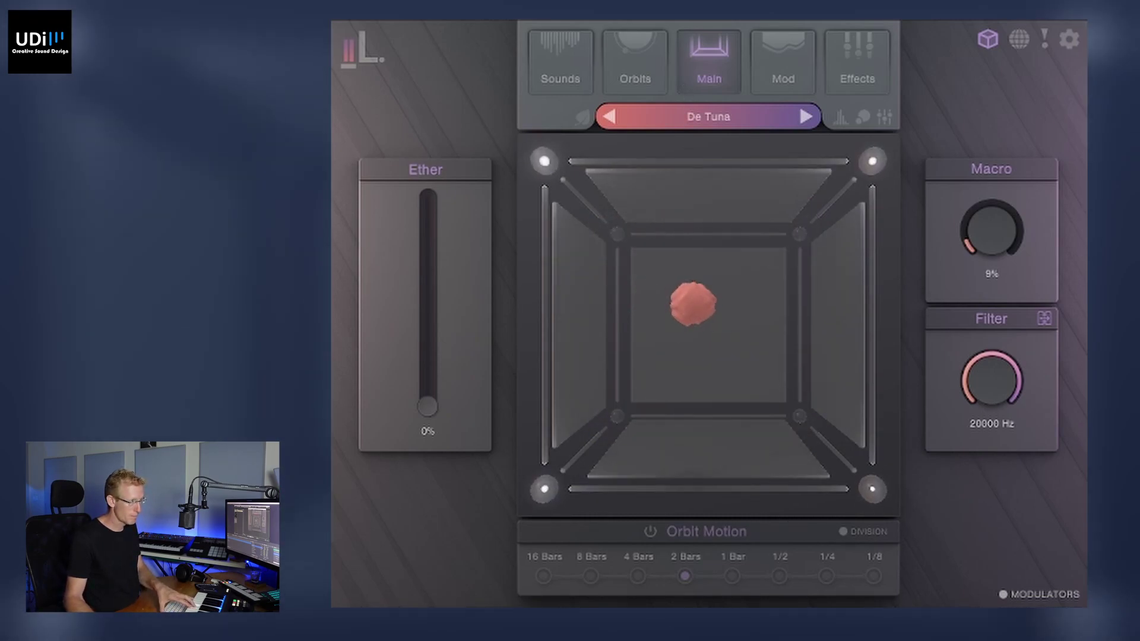
left_click_drag(724, 322, 784, 392)
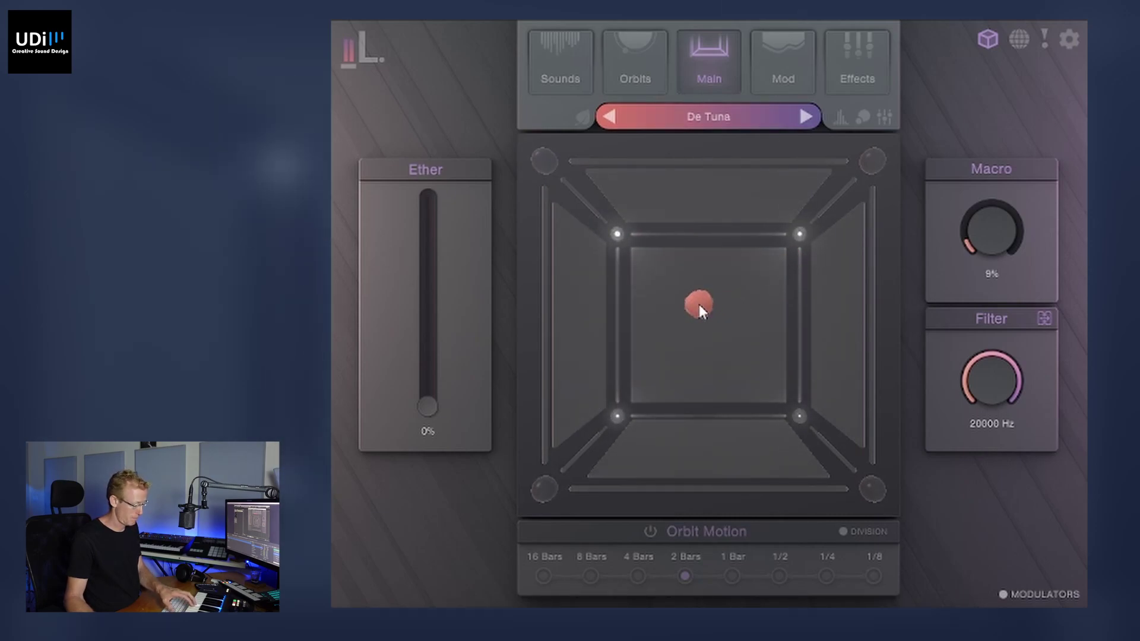
left_click(648, 533)
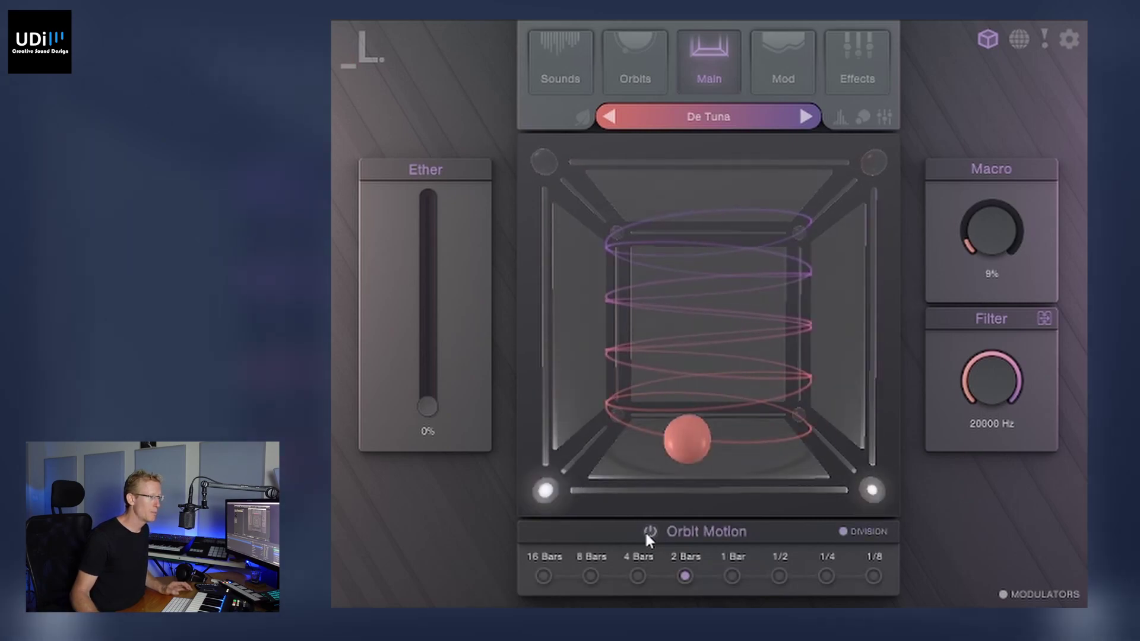
Turn off Division for Orbit Motion, try the fastest speed, and set the speed about four fifths of the way towards Faster
left_click(841, 535)
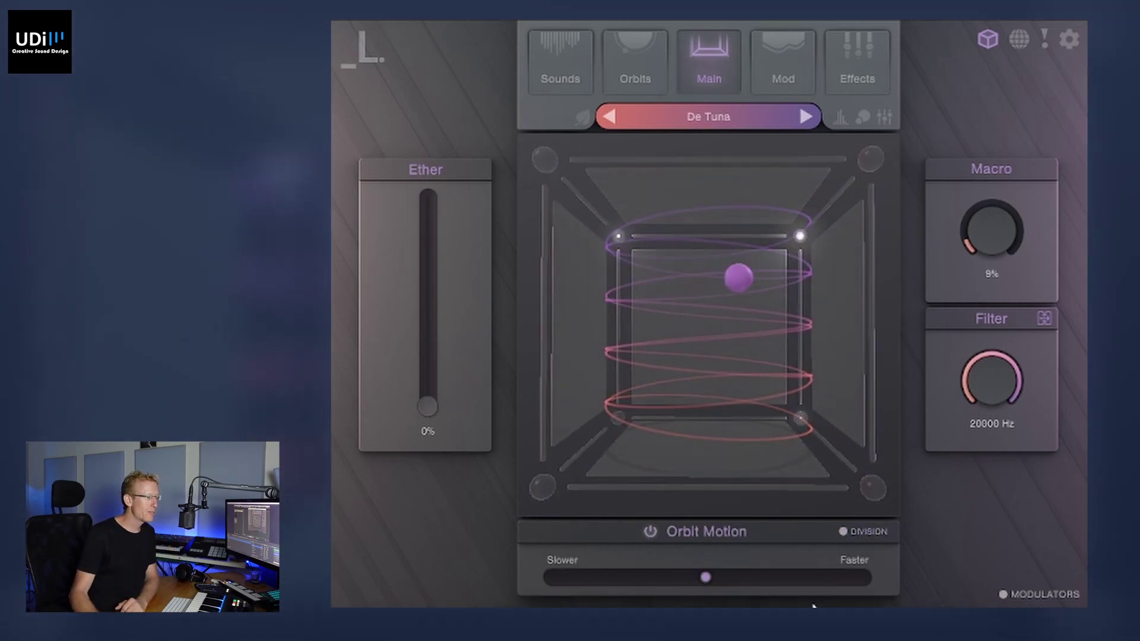
left_click_drag(715, 585, 944, 567)
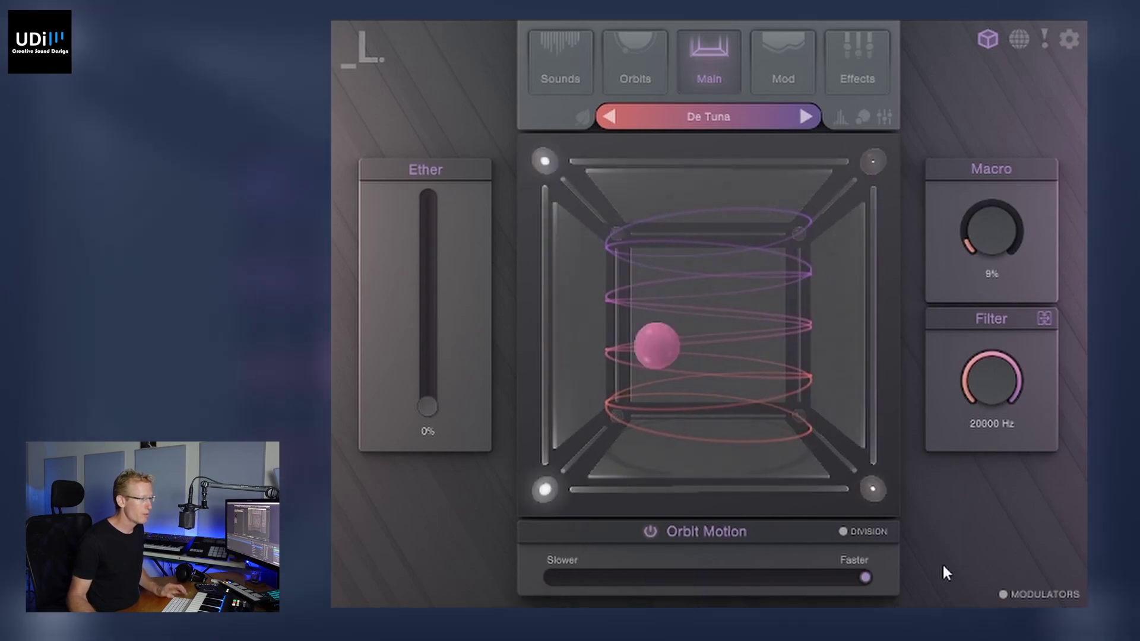
left_click_drag(867, 574, 808, 572)
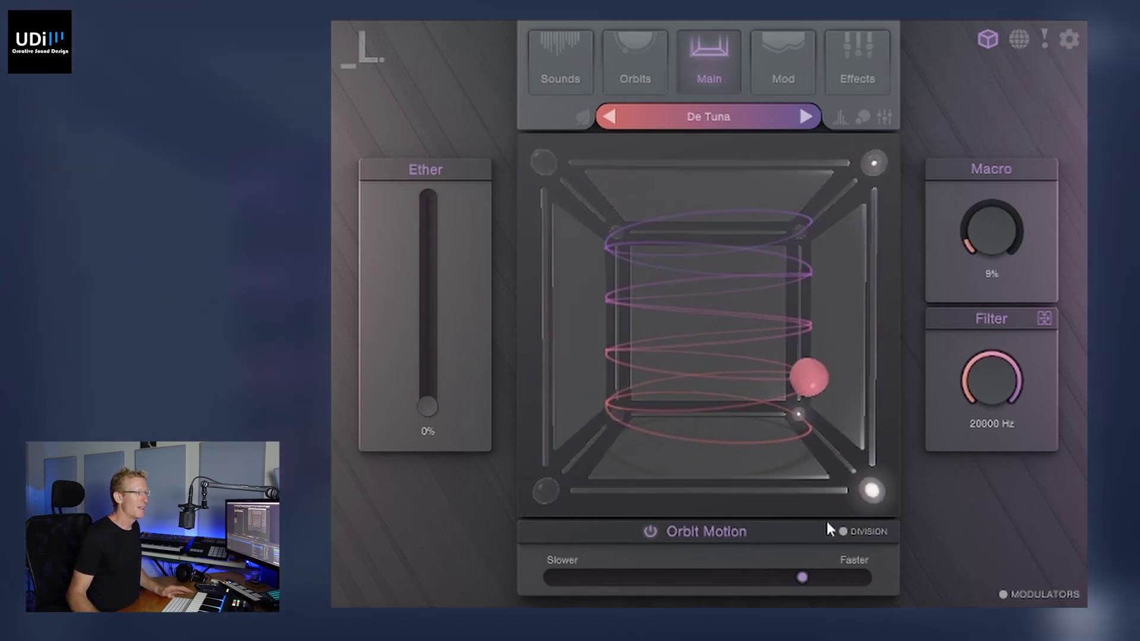
In the Corner D sound editor, audition samples including Tip the Hourglass, Unsettled and Utility Tunnel Choir, and load Vader Hats
left_click(556, 67)
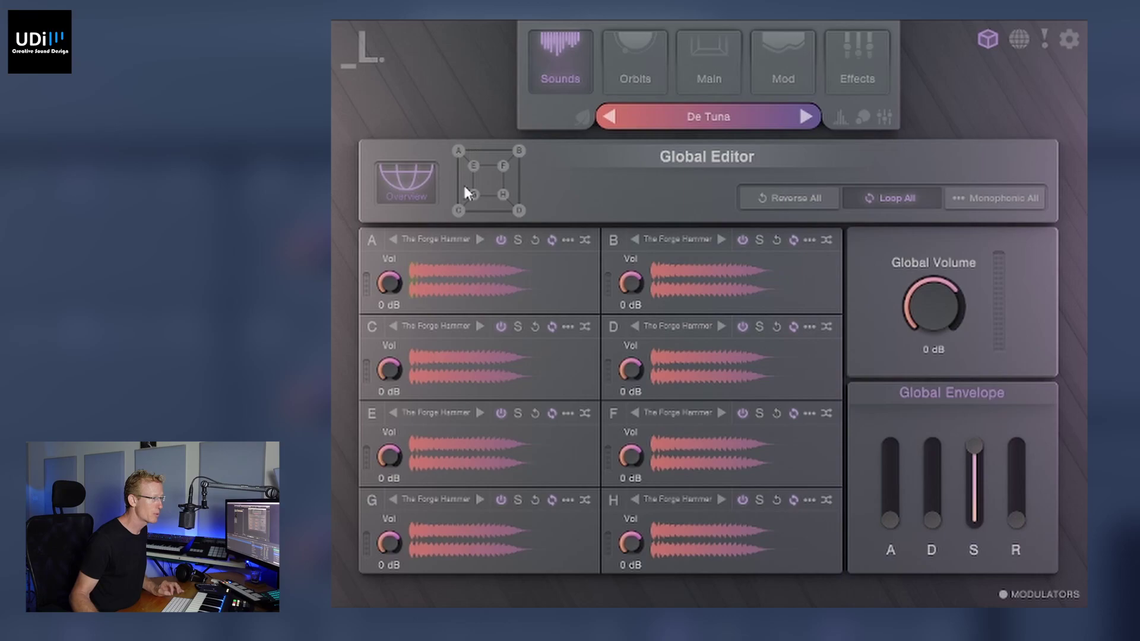
left_click(518, 211)
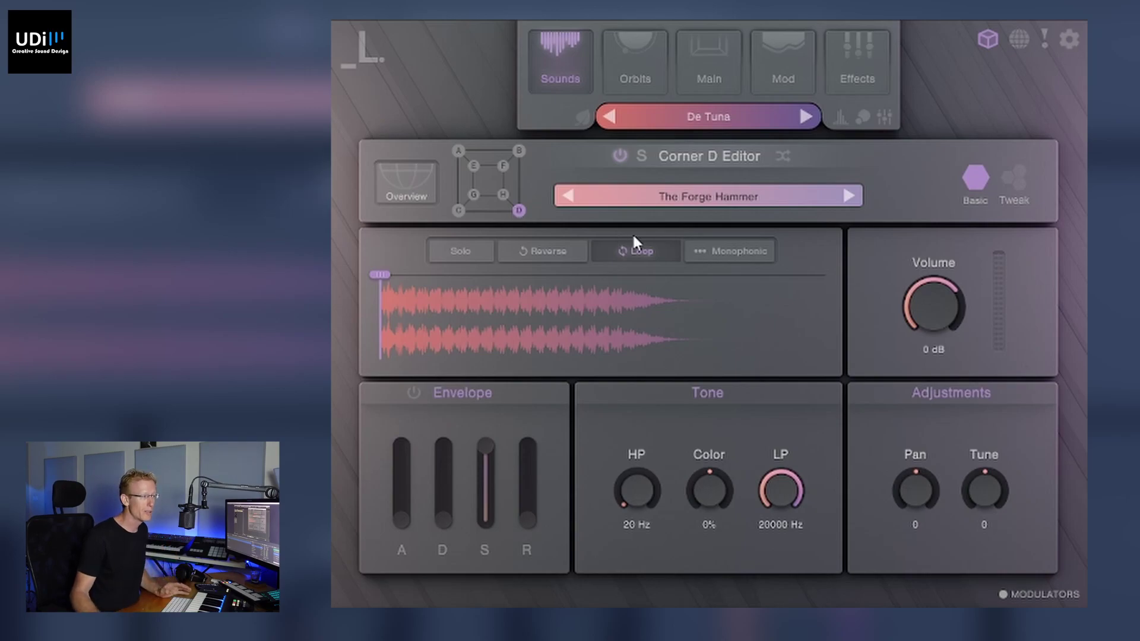
left_click(729, 201)
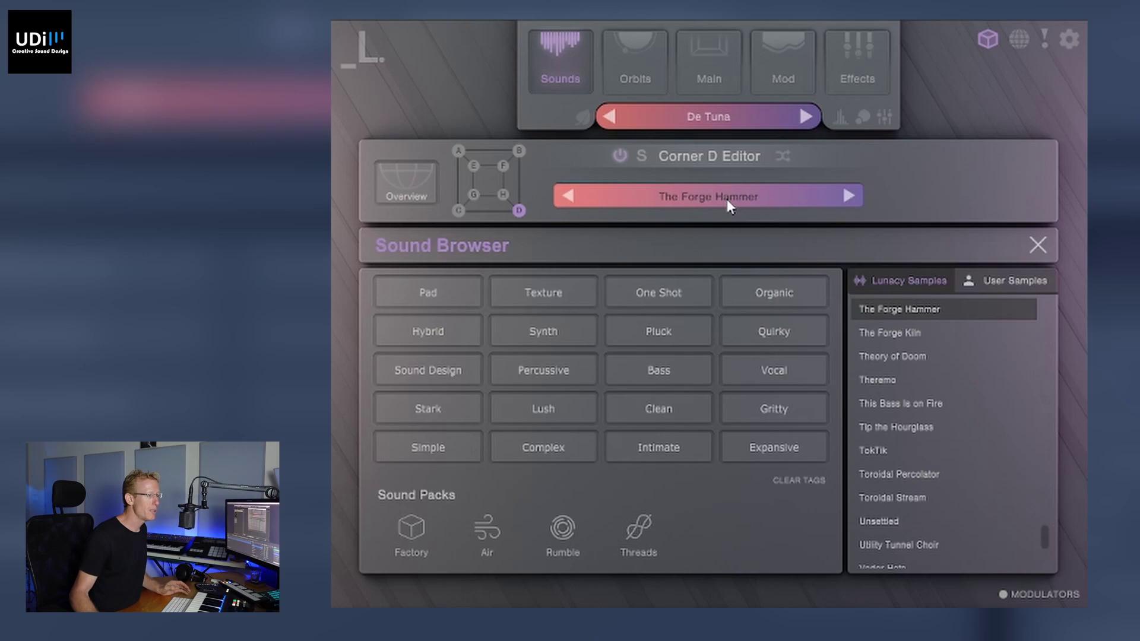
left_click(896, 429)
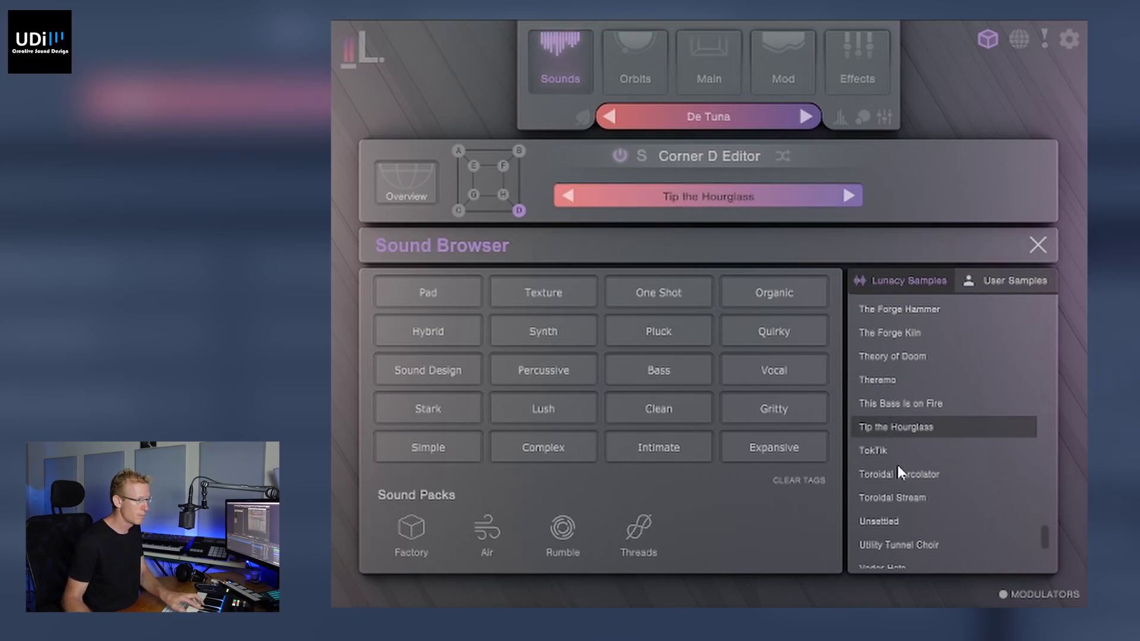
left_click(899, 504)
left_click(898, 521)
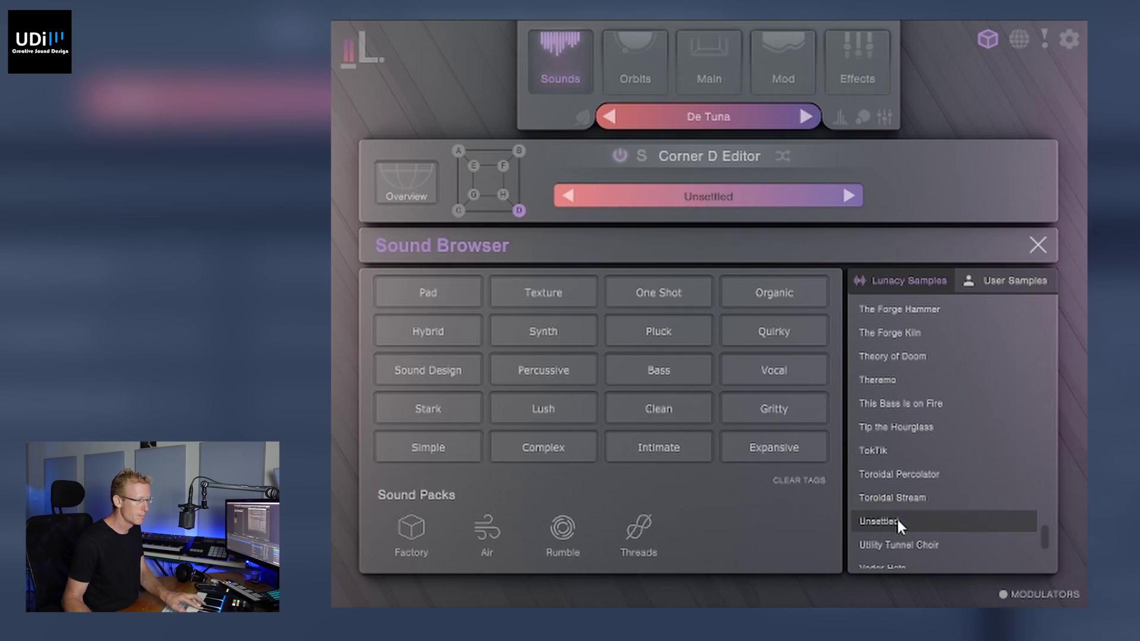
left_click(897, 541)
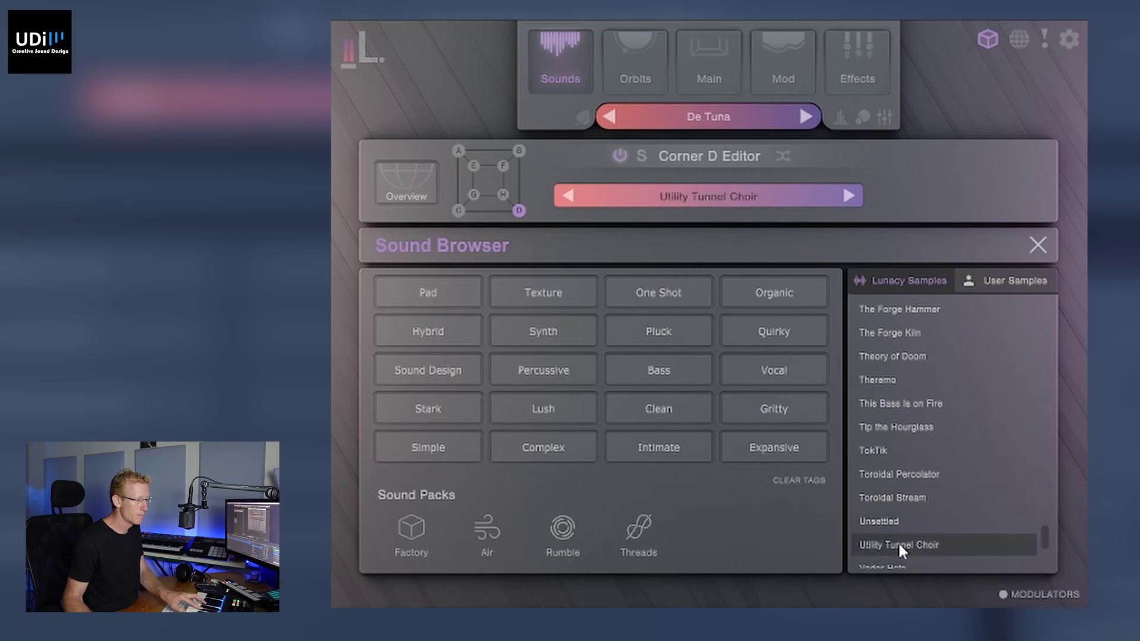
left_click(848, 198)
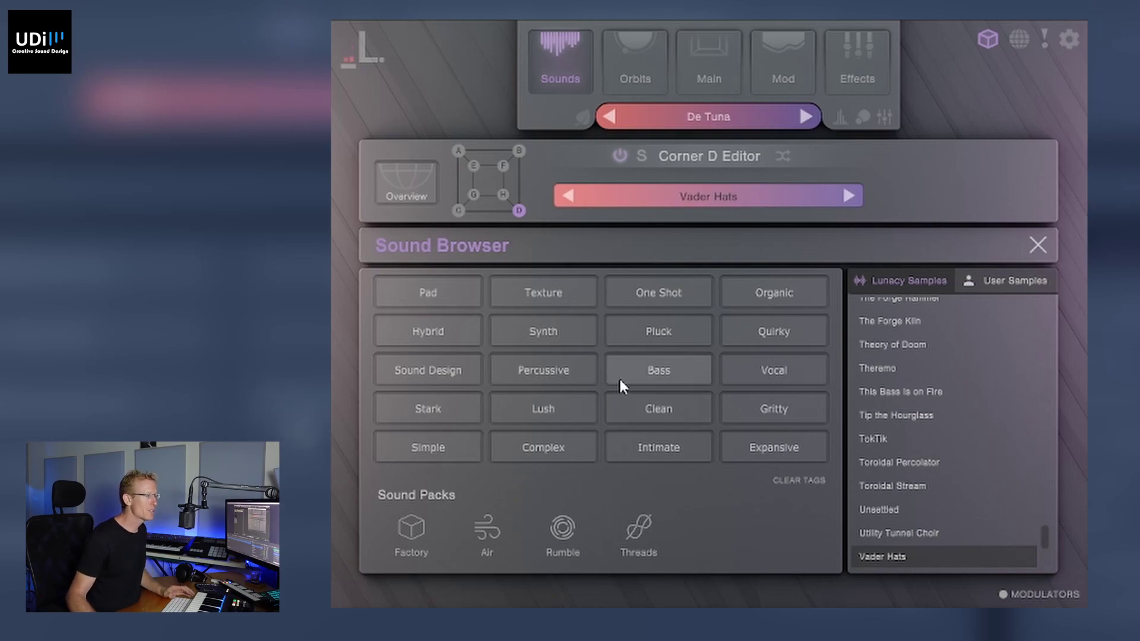
Solo and reverse corner G's sample, and shift its playback start point to about three quarters along the waveform
left_click(413, 204)
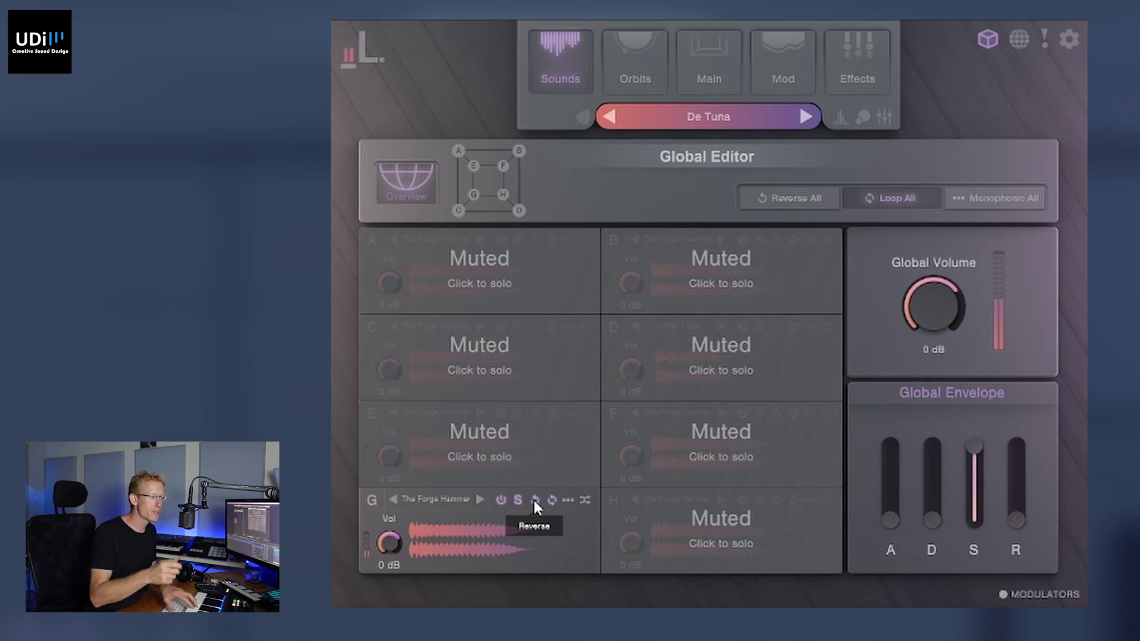
left_click(462, 533)
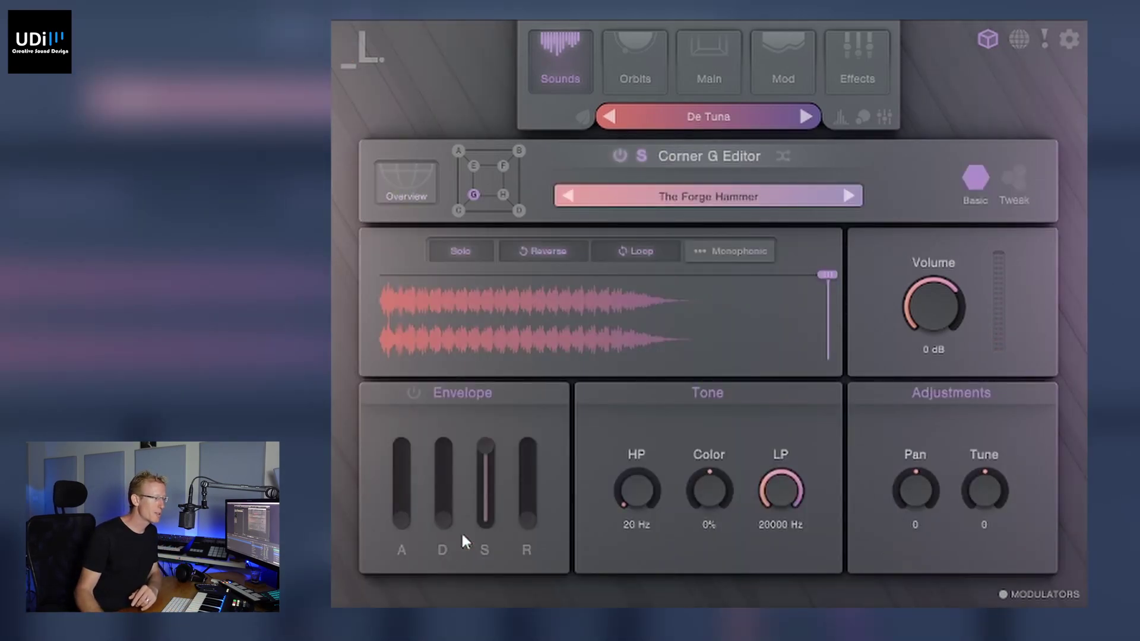
mouse_move(830, 277)
left_mouse_down()
mouse_move(465, 307)
mouse_move(704, 326)
left_mouse_up()
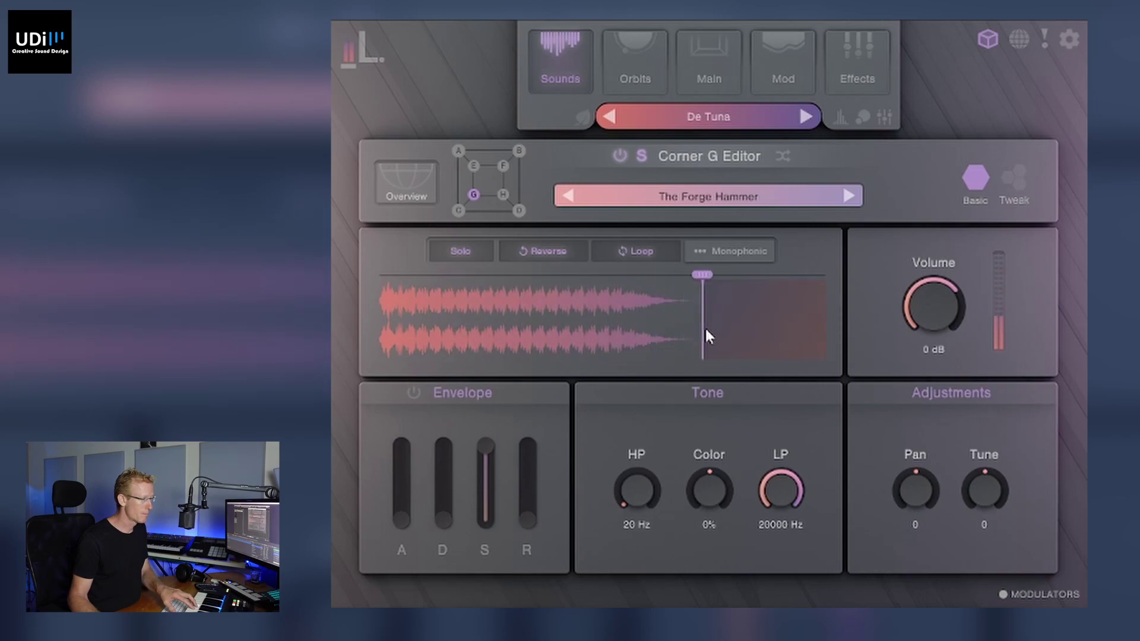
Turn off Reverse for corner G and return the playback start point to the beginning of the sample
left_click(530, 253)
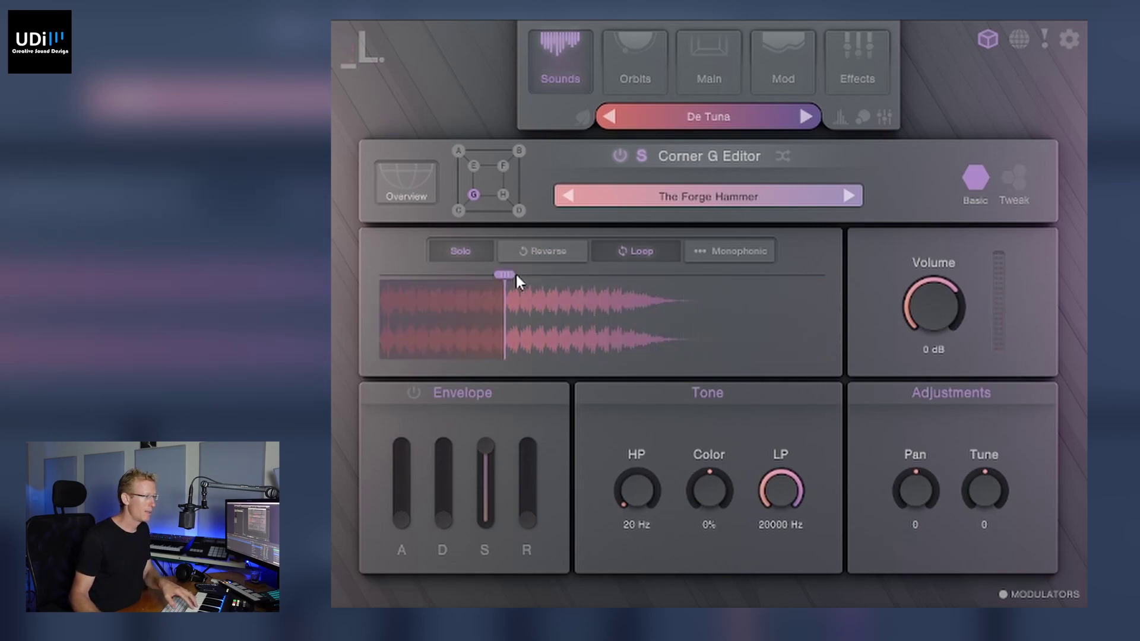
left_click_drag(506, 275, 380, 275)
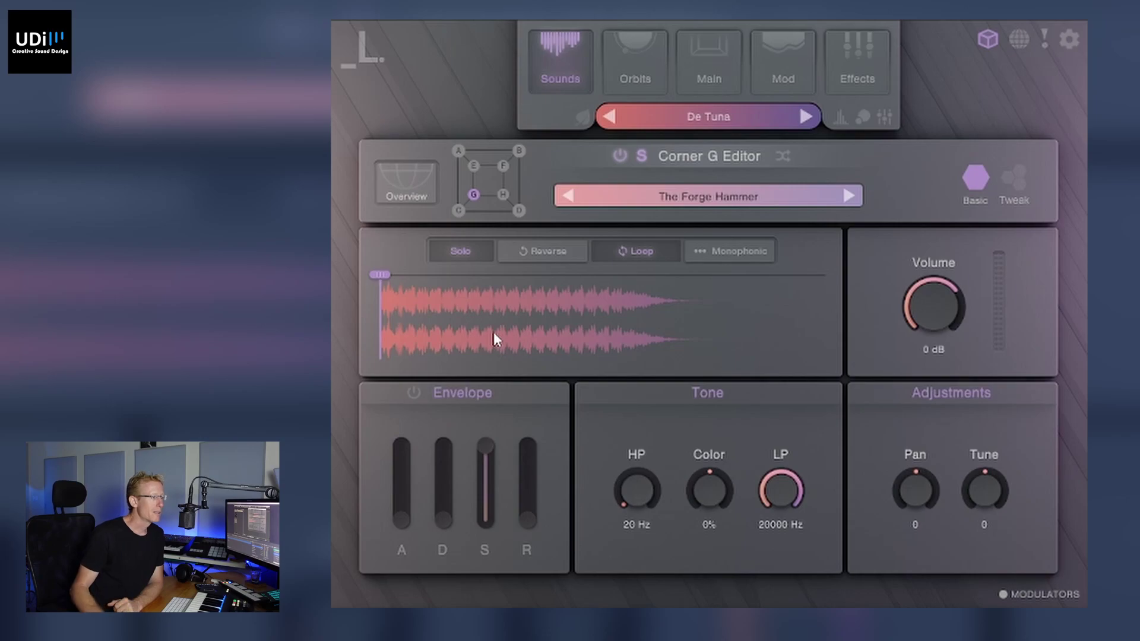
Enable corner G's own envelope and raise its release to about halfway
left_click(414, 393)
left_click_drag(528, 520, 529, 496)
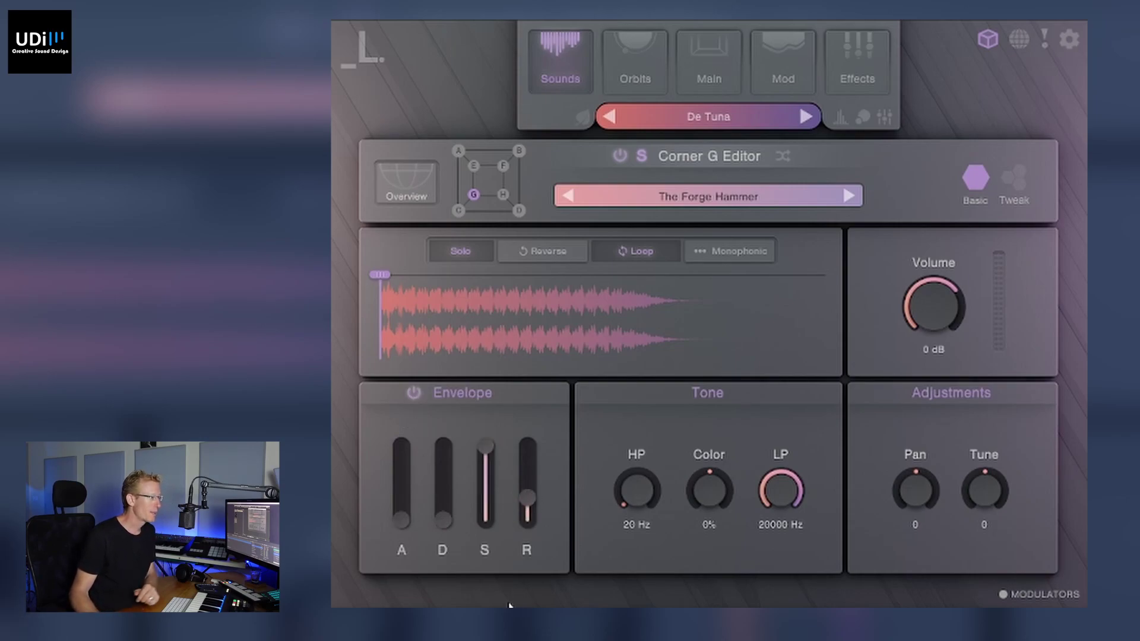
mouse_move(528, 502)
left_mouse_down()
mouse_move(522, 465)
mouse_move(530, 486)
left_mouse_up()
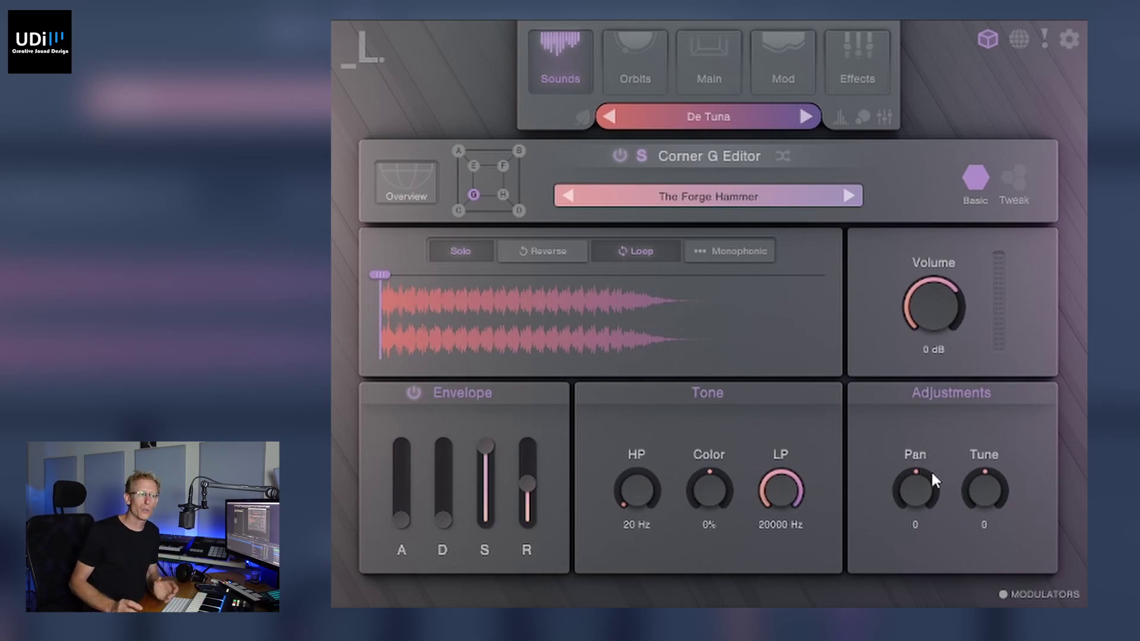
In corner G's Tweak settings, set Stereo Width to 141% and audition arp step presets, ending on 7-8 Unpitched - Groove 01
left_click(1017, 187)
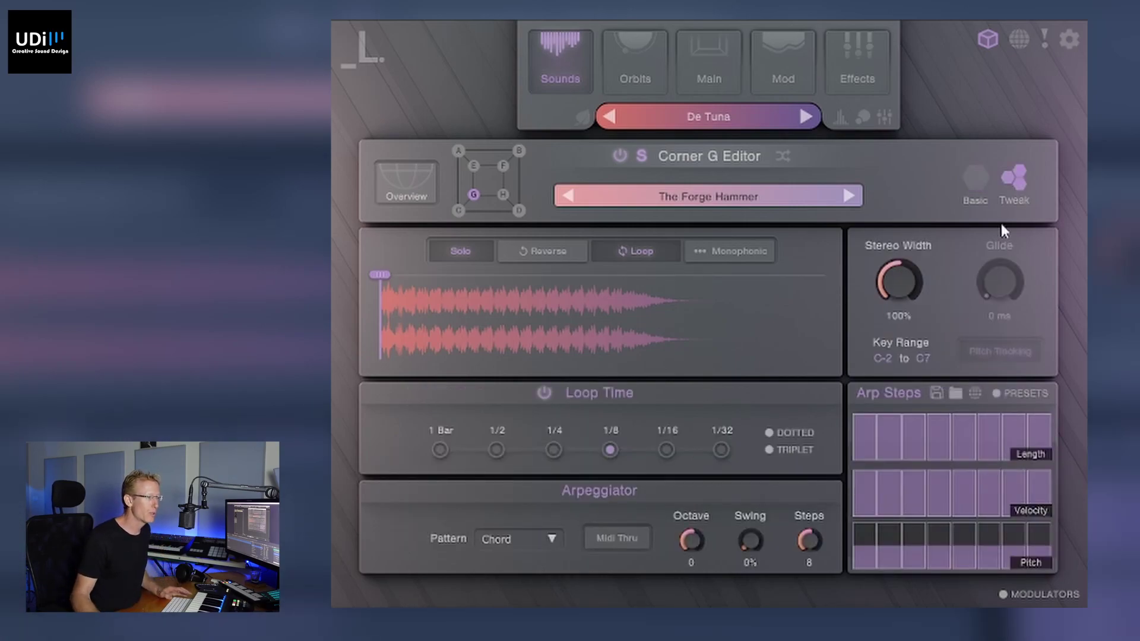
left_click_drag(899, 271, 891, 230)
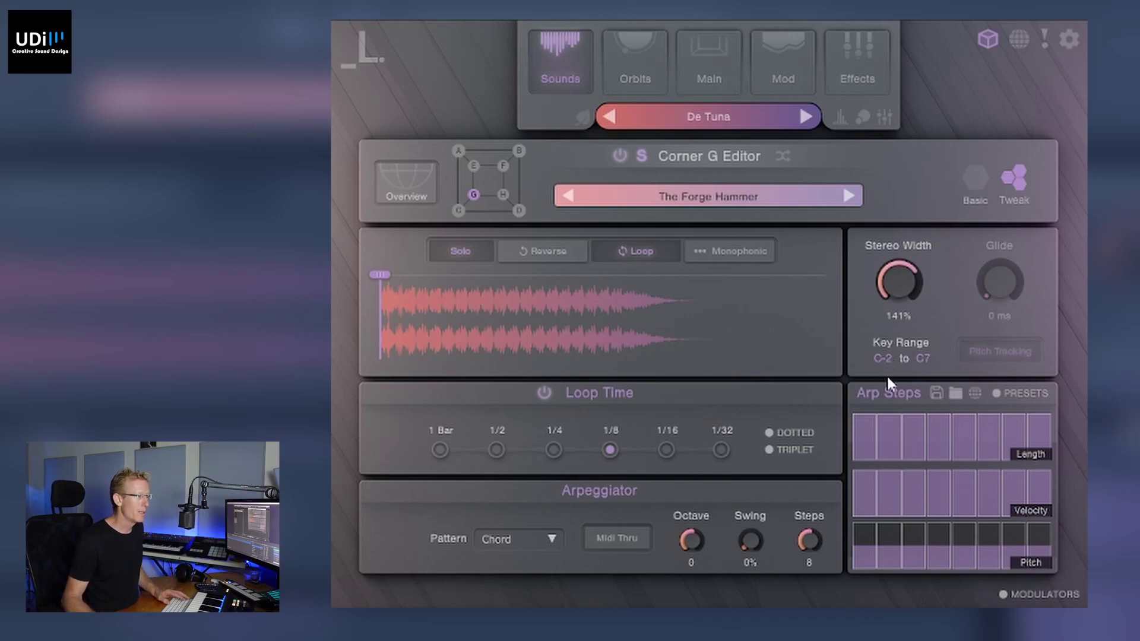
left_click(1024, 393)
scroll(909, 297, "down", 5)
left_click(907, 294)
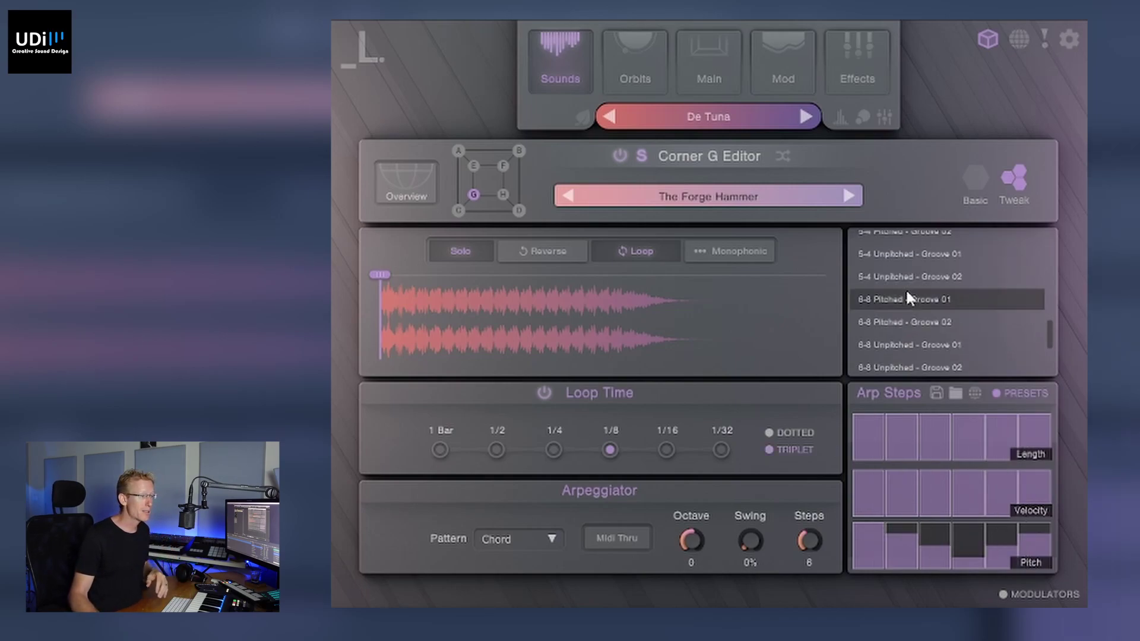
left_click(901, 323)
left_click(910, 347)
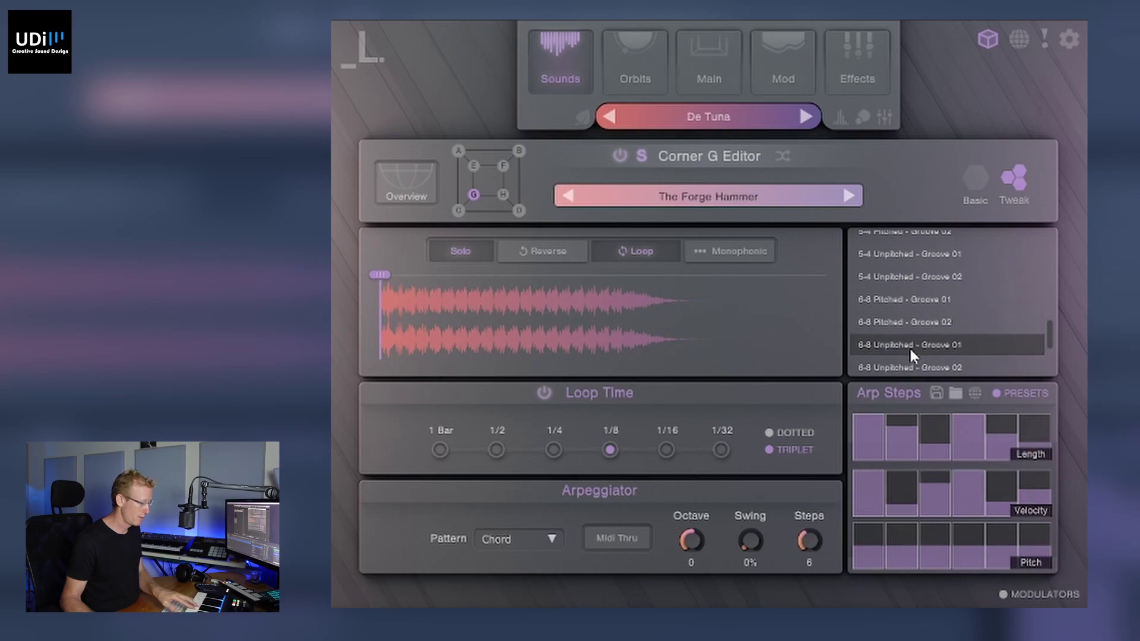
scroll(914, 350, "down", 2)
left_click(918, 340)
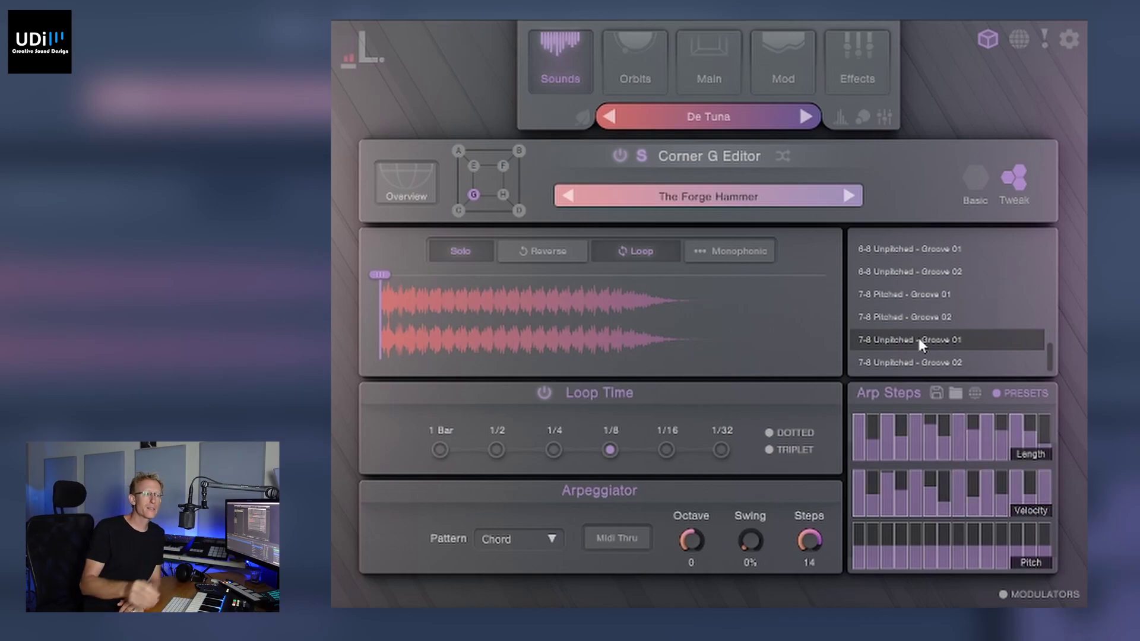
Audition the Pluck samples Water Logged Tape and Wave Bounce for corner G, settle on Compacted, and return to the corner overview
left_click(696, 197)
left_click(657, 341)
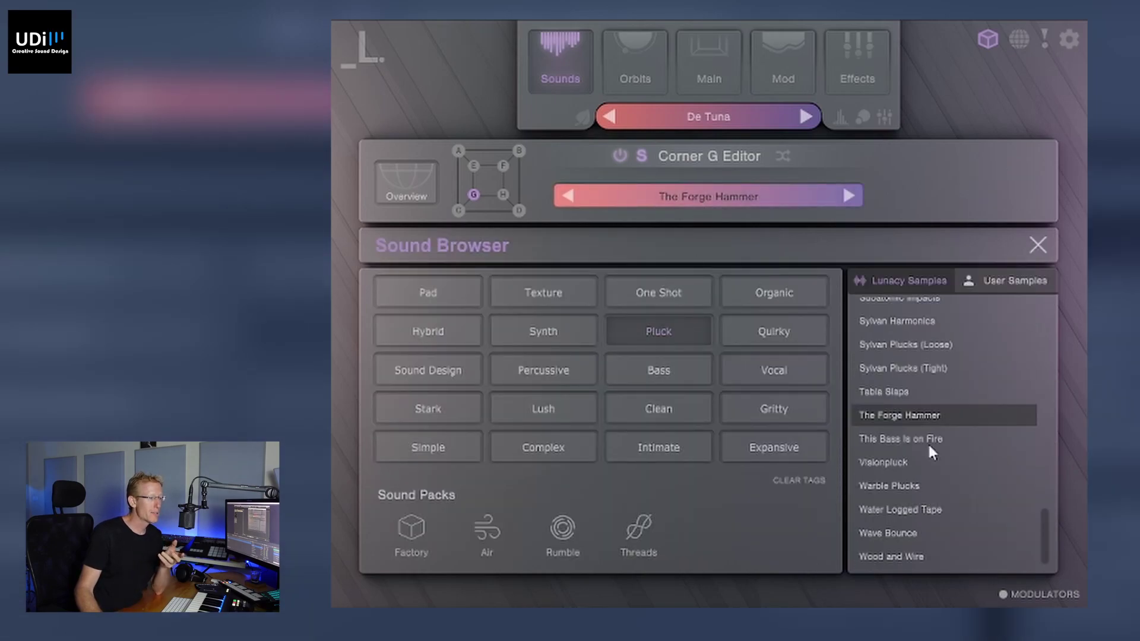
left_click(933, 509)
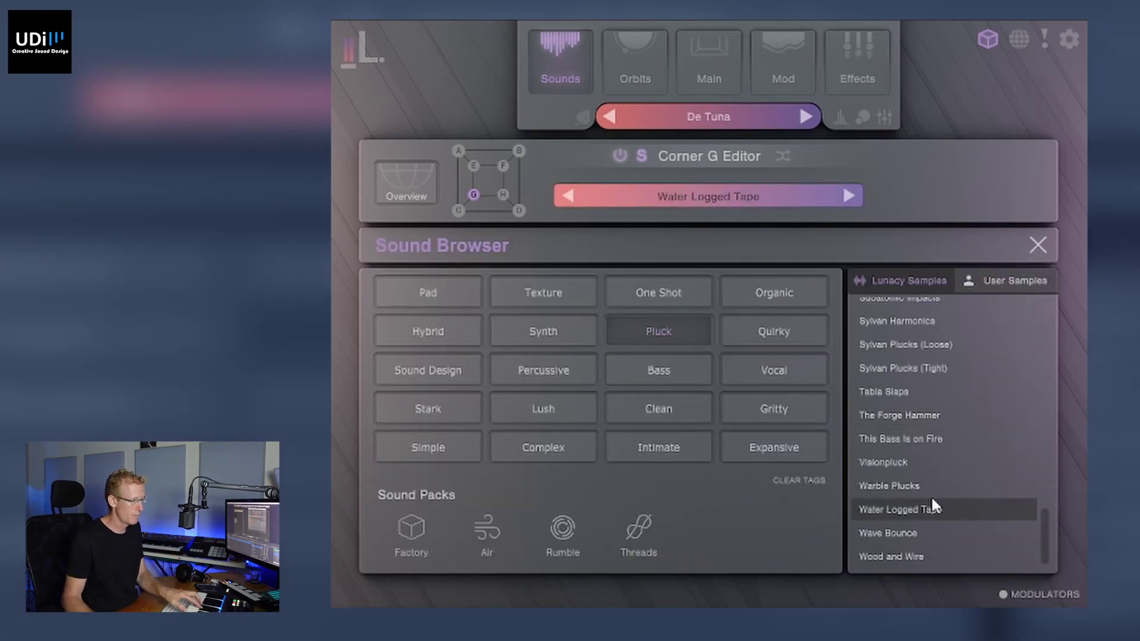
left_click(920, 532)
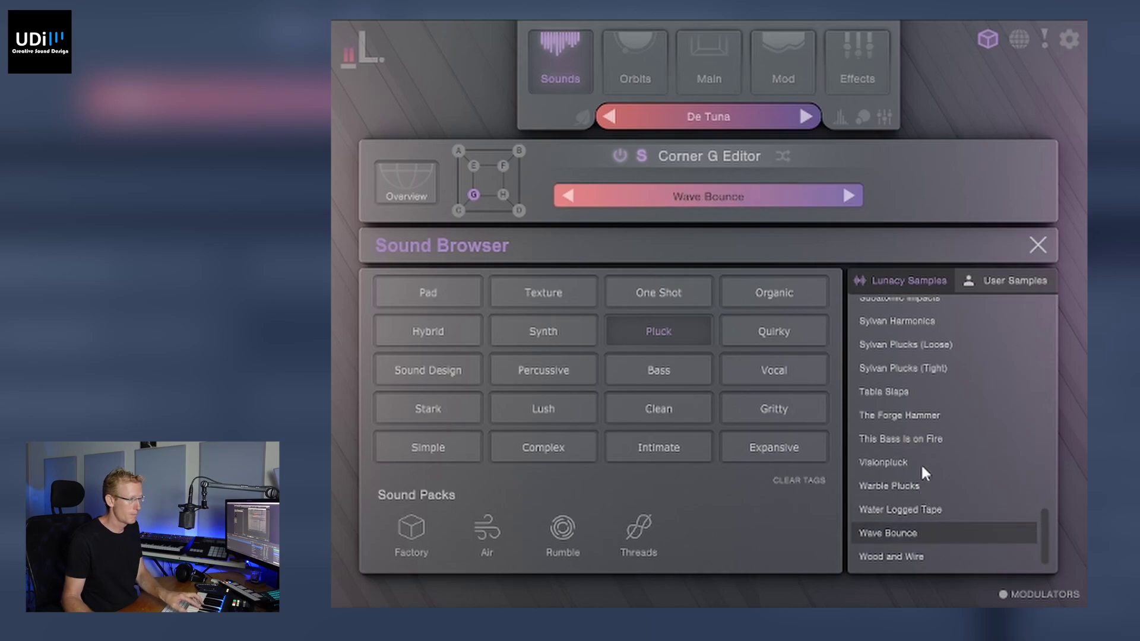
scroll(932, 439, "up", 10)
left_click(920, 388)
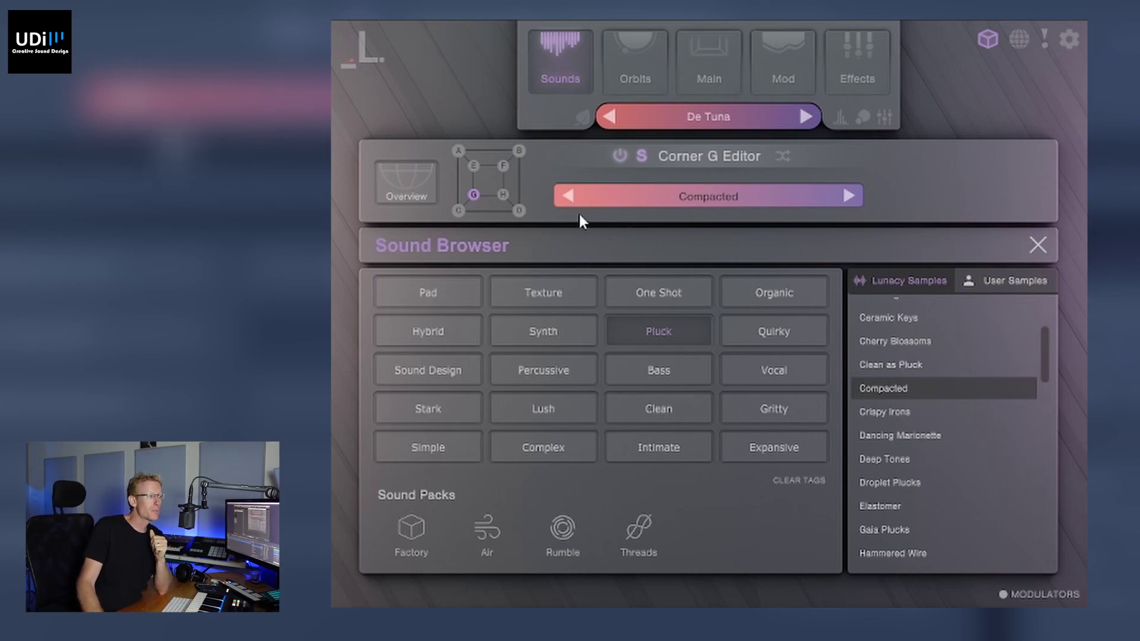
left_click(474, 198)
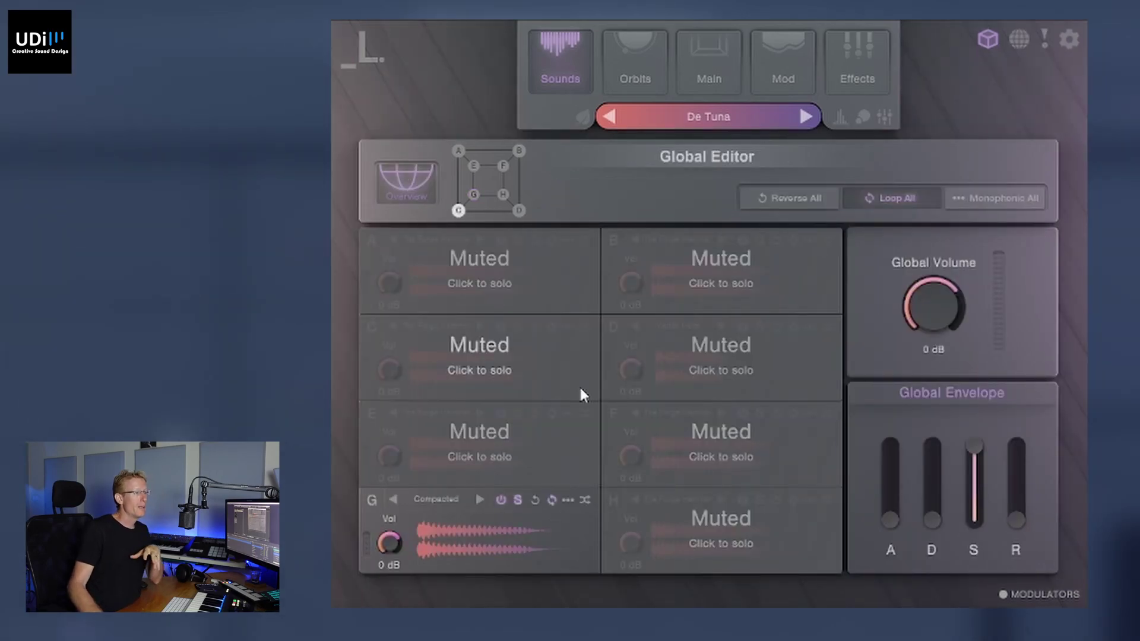
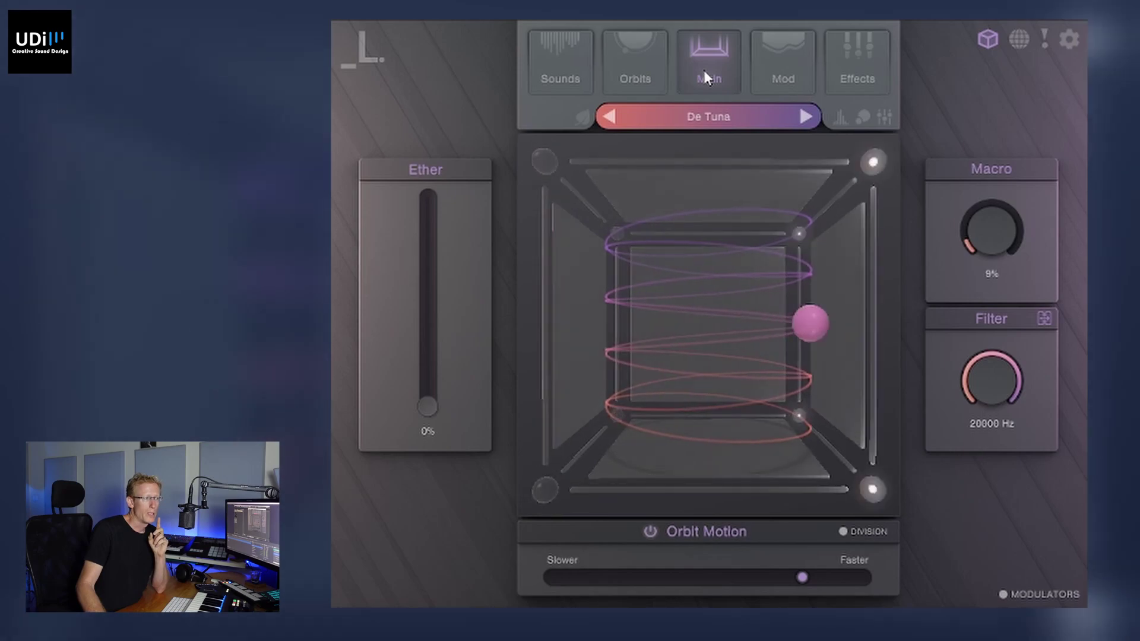
Load the Adventurism preset from the Rumble expansion and close the preset browser
left_click(700, 117)
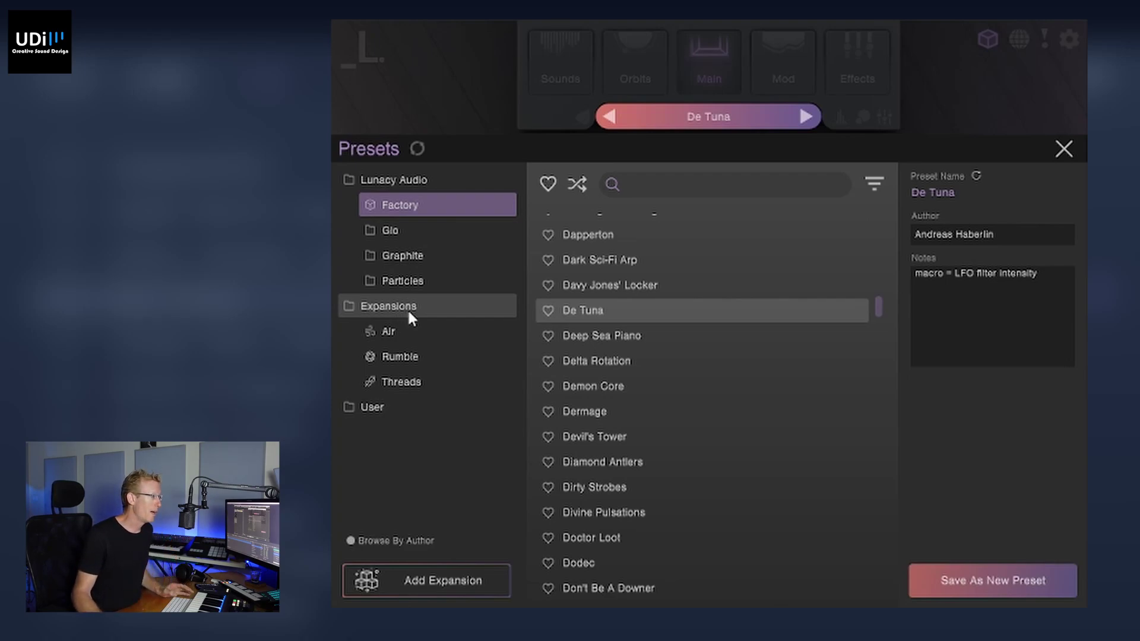
left_click(412, 358)
left_click(579, 226)
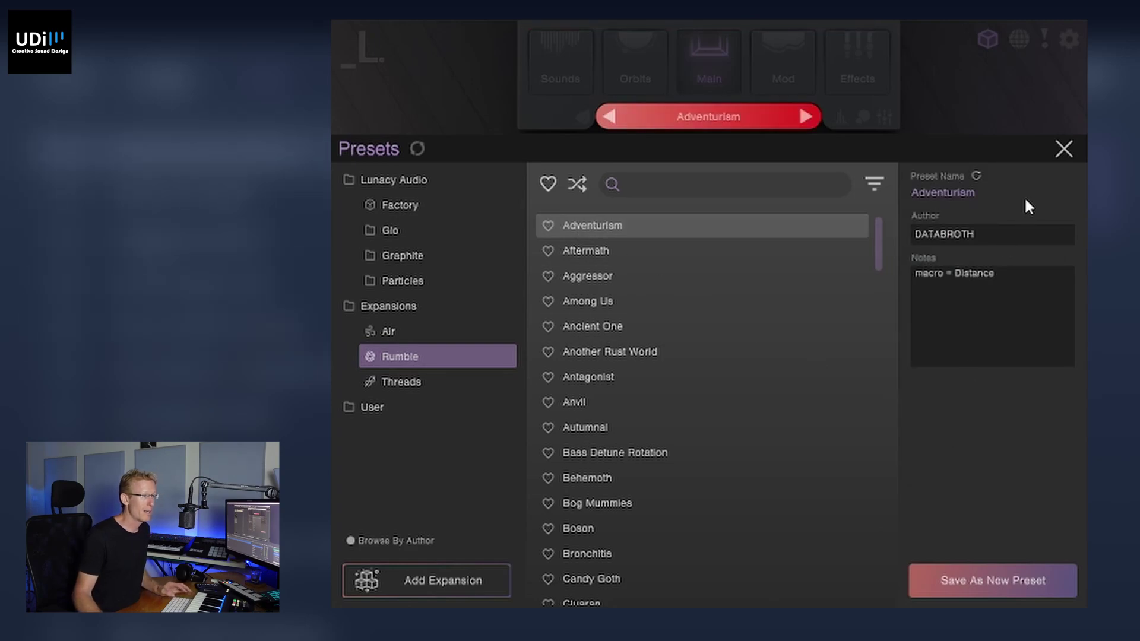
left_click(1064, 150)
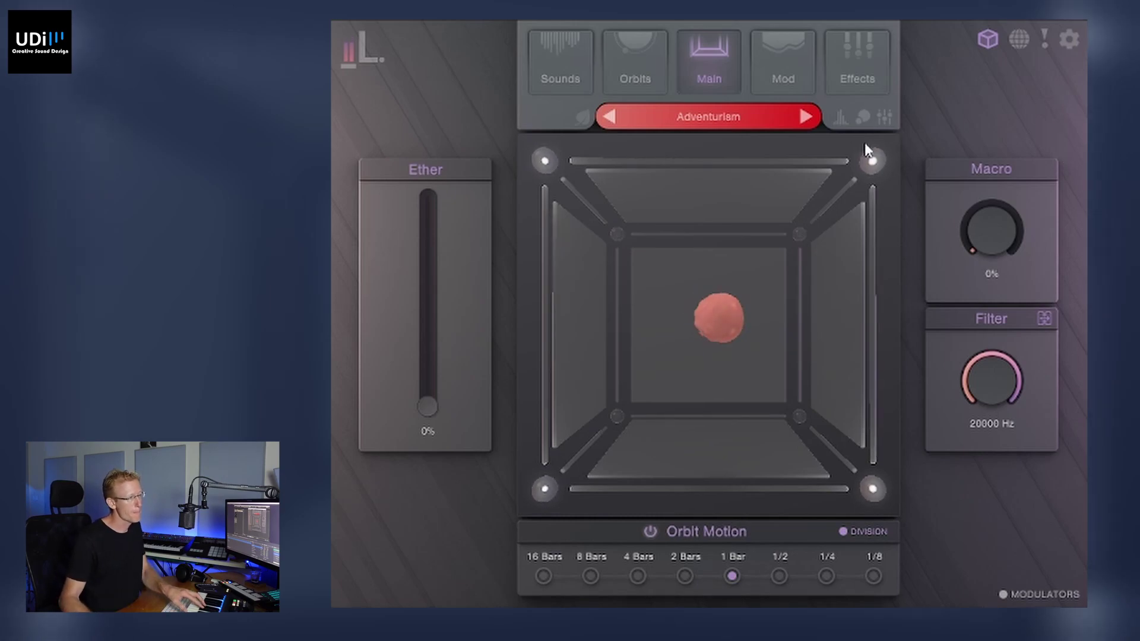
Step forward through the Rumble presets Aftermath, Aggressor and Among Us, ending on Ancient One
left_click(806, 117)
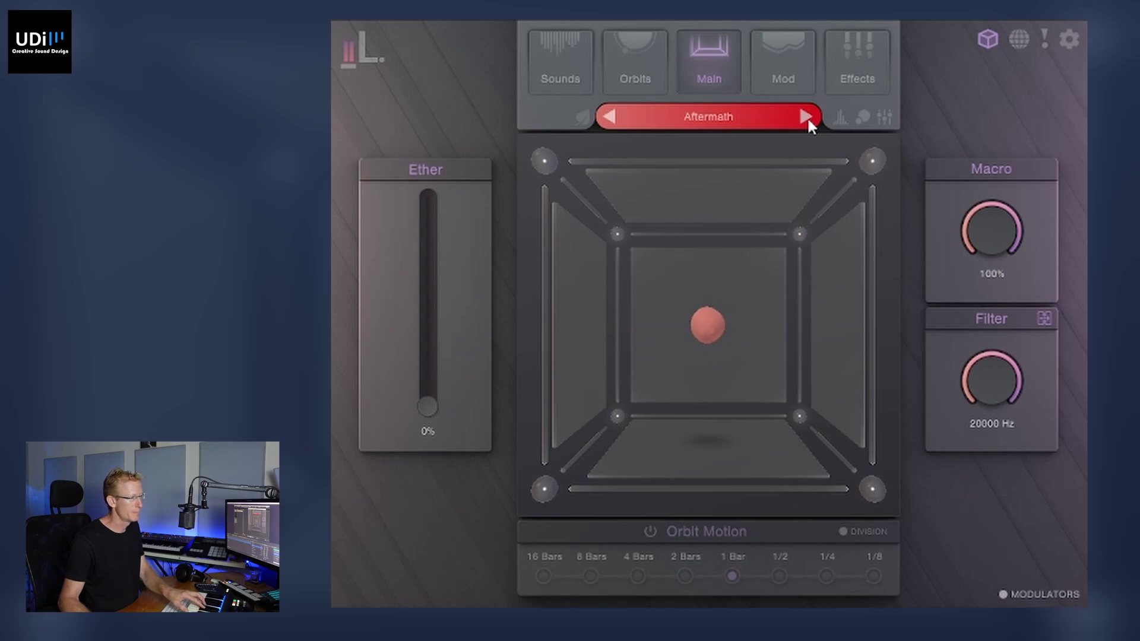
left_click(807, 117)
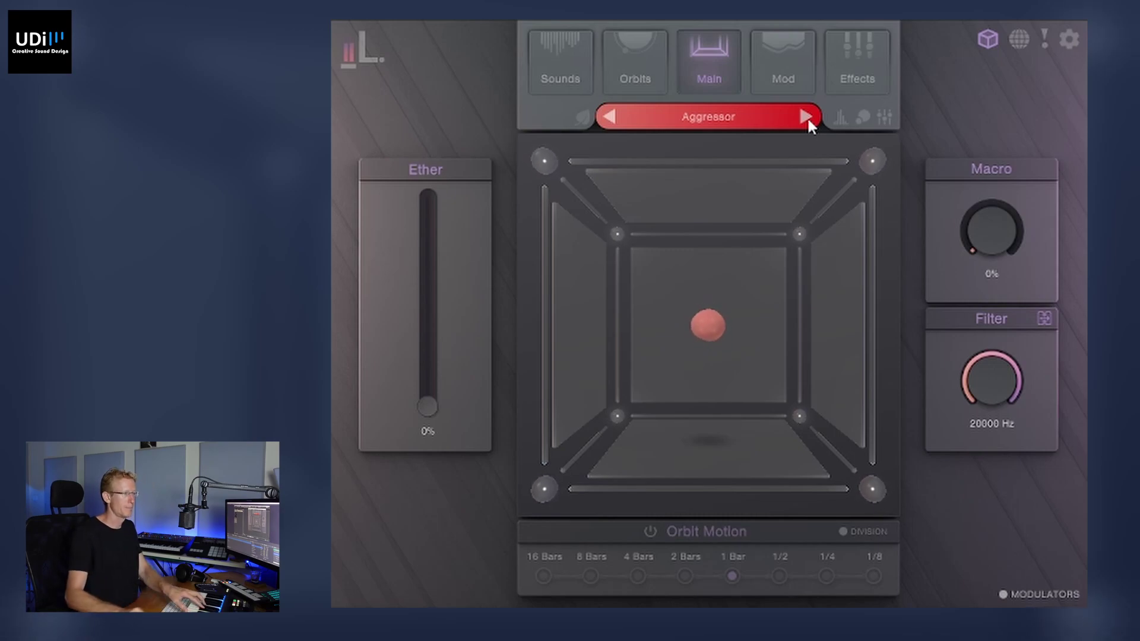
left_click(807, 119)
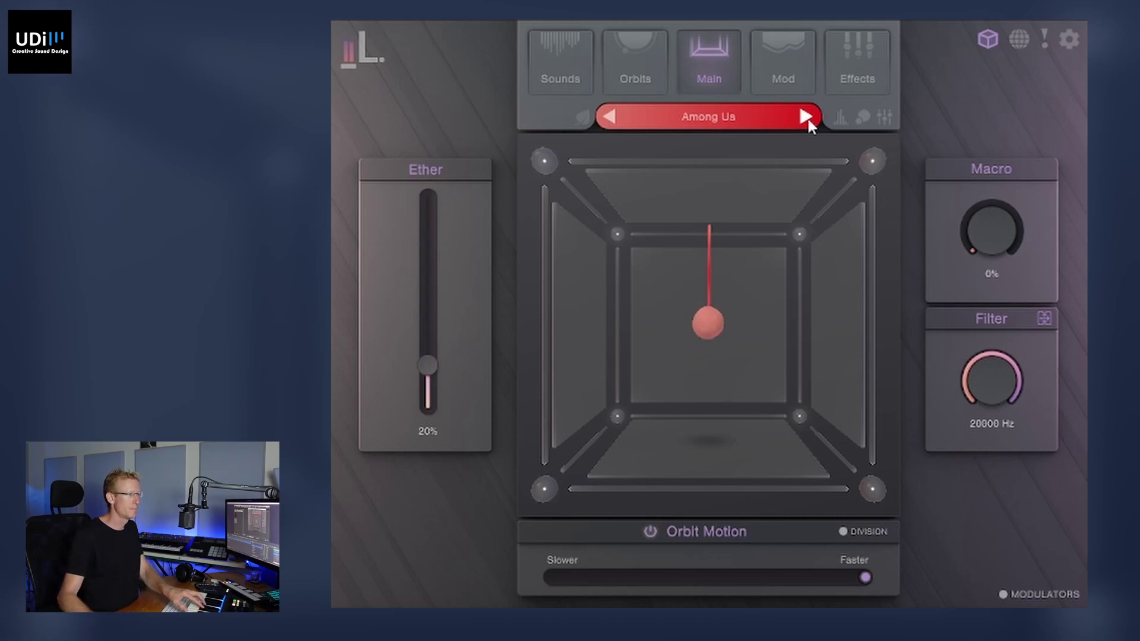
left_click(807, 117)
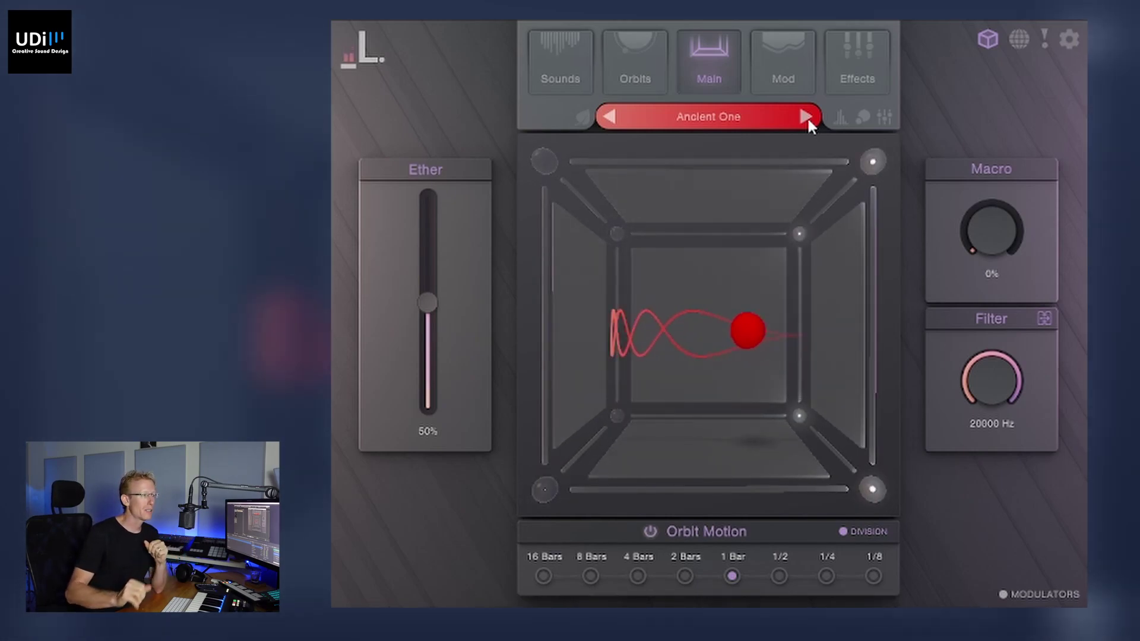
Audition orbit shapes for Ancient One, including Touch Some Edges, Tug of War, Latticework and Modern Art, ending on Star-Crossed Lovers
left_click(612, 86)
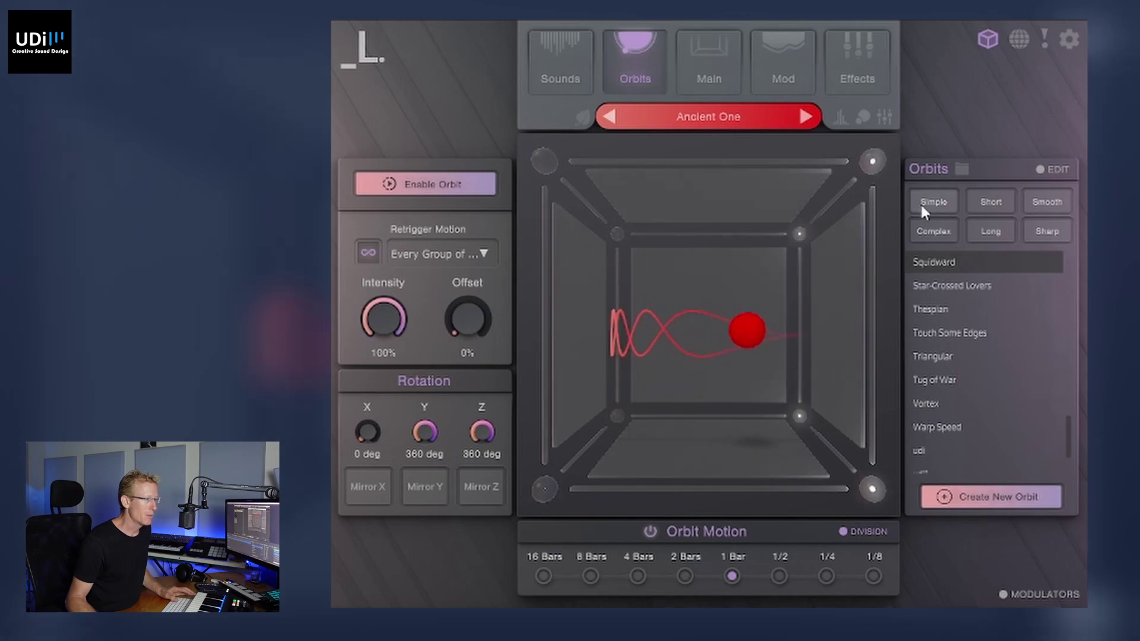
left_click(954, 334)
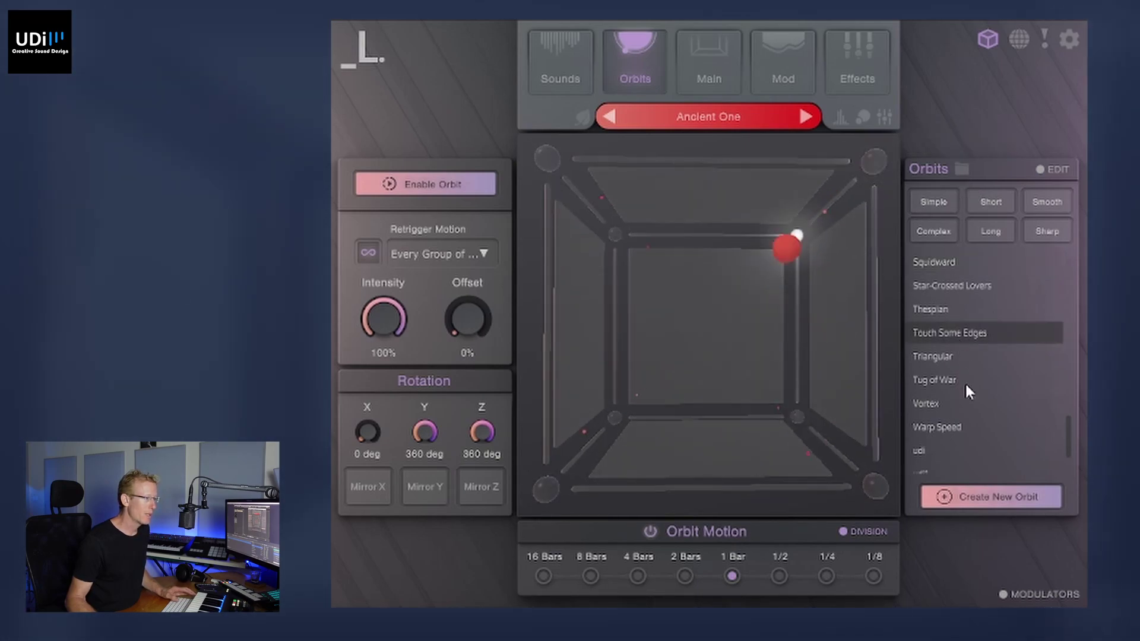
left_click(965, 382)
scroll(965, 384, "up", 5)
left_click(963, 320)
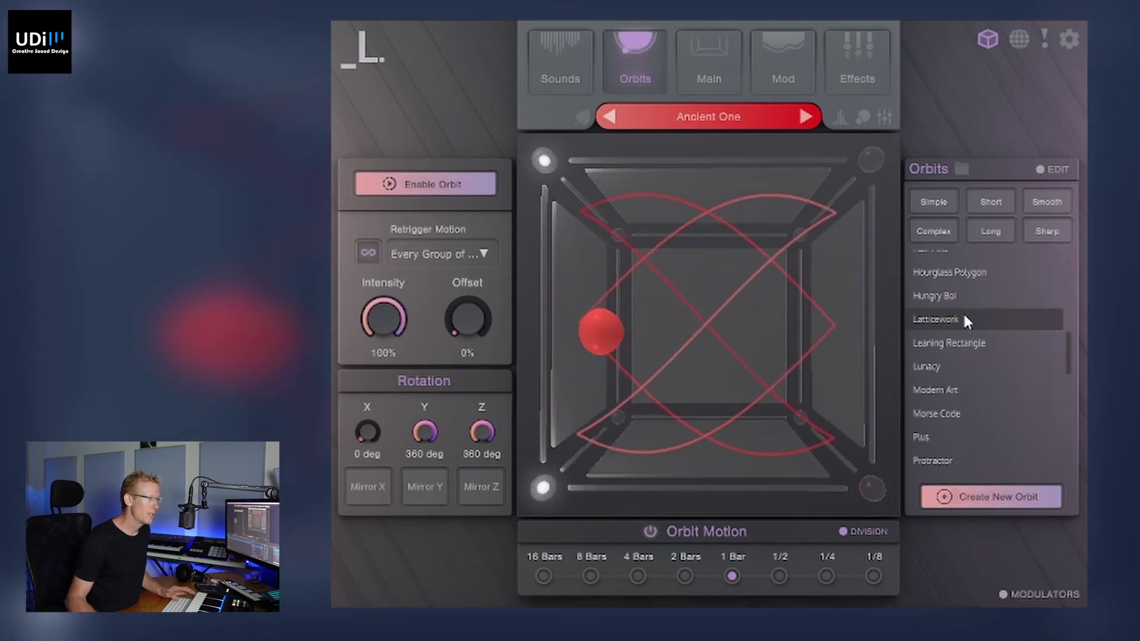
left_click(965, 272)
left_click(977, 390)
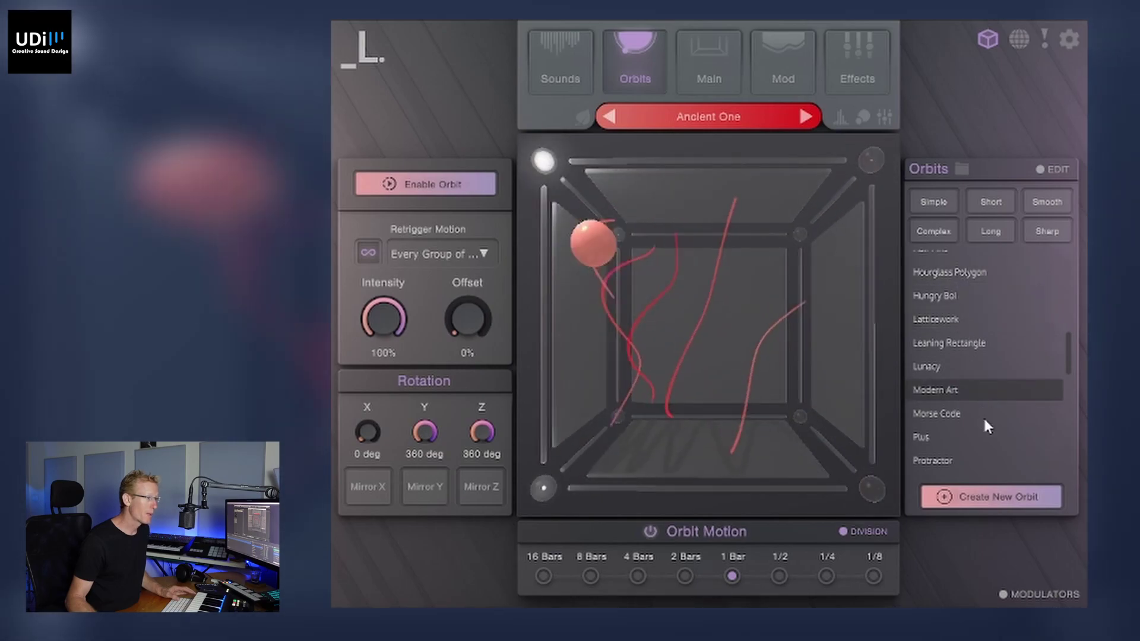
scroll(983, 422, "down", 5)
left_click(981, 404)
left_click(973, 286)
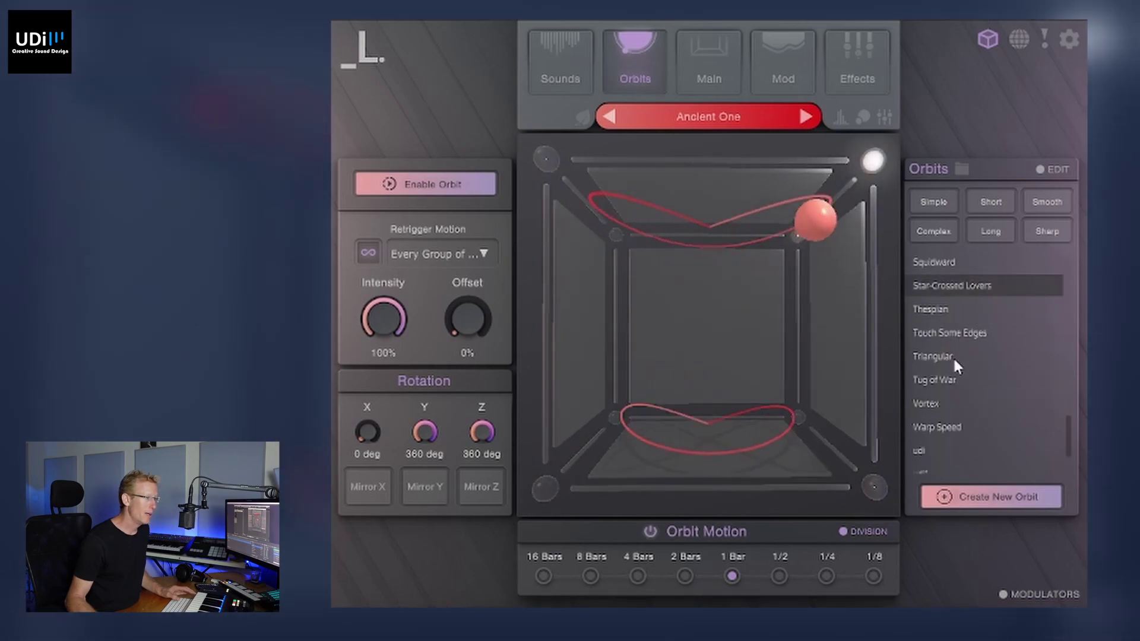
Lower the orbit Intensity to 0% and restore it to 100%, then set Offset to 50% and Y rotation to 253 degrees
left_click_drag(377, 312, 393, 582)
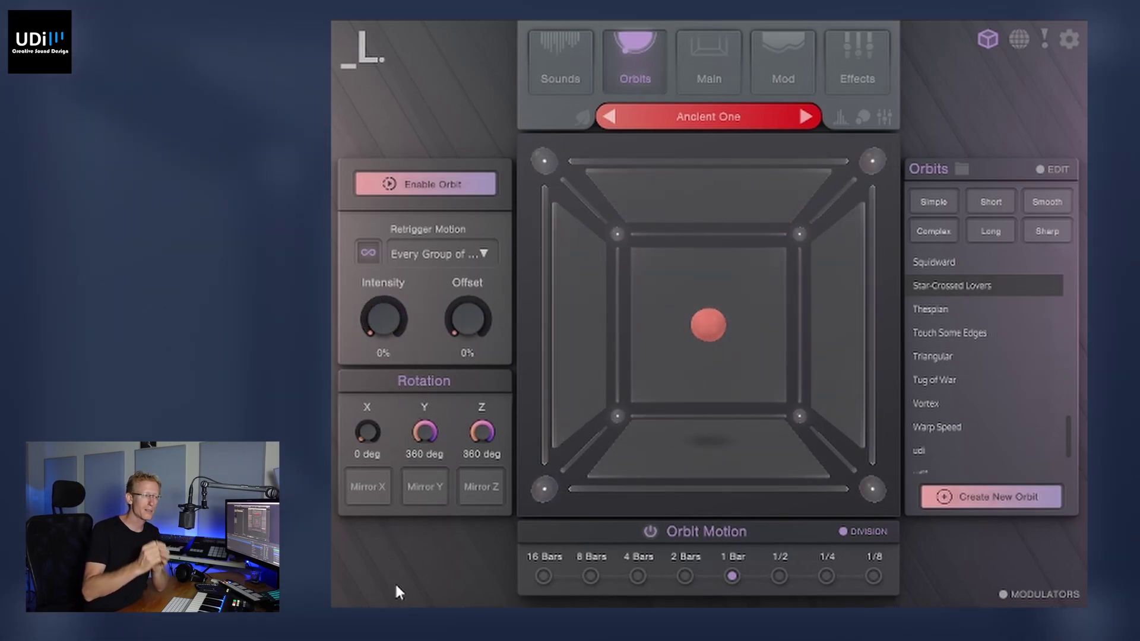
left_click_drag(373, 253, 387, 83)
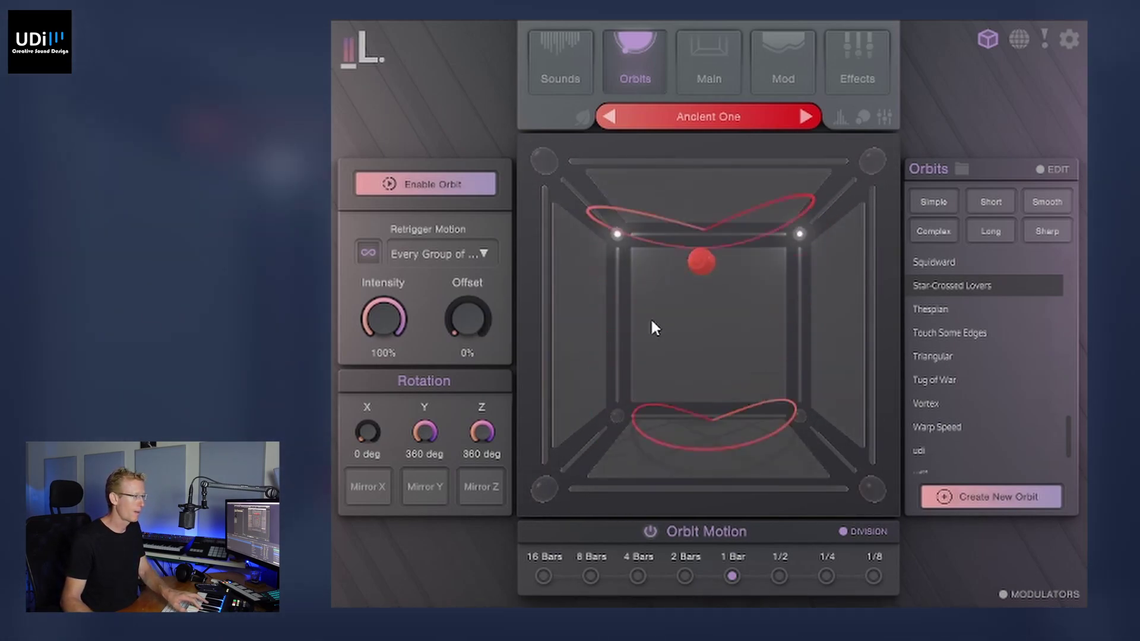
left_click_drag(472, 305, 470, 201)
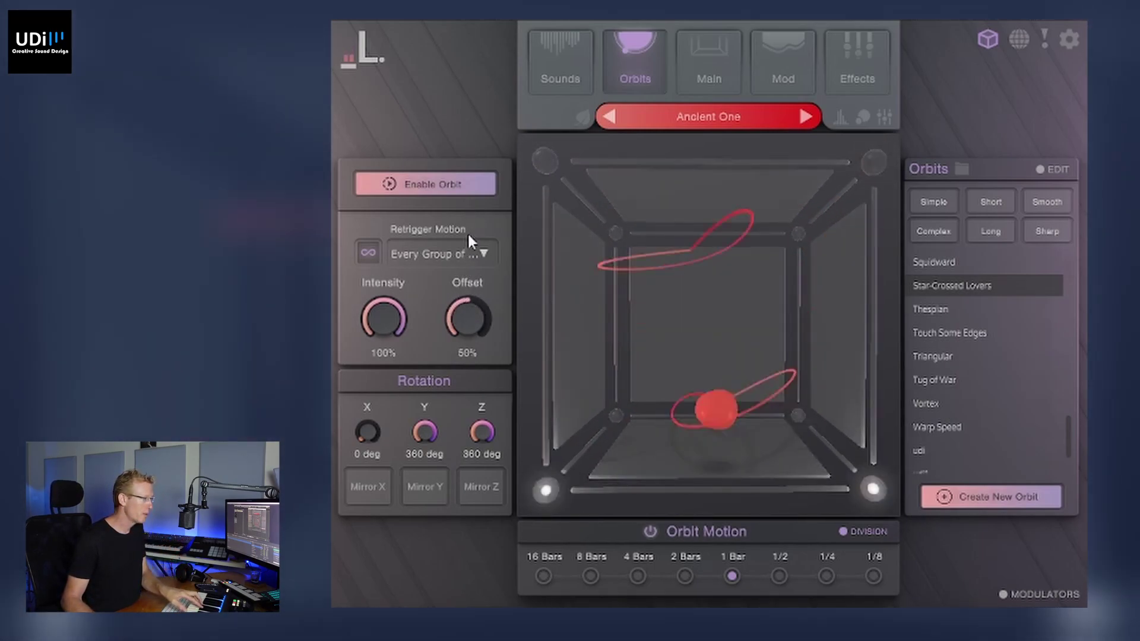
left_click_drag(425, 432, 435, 509)
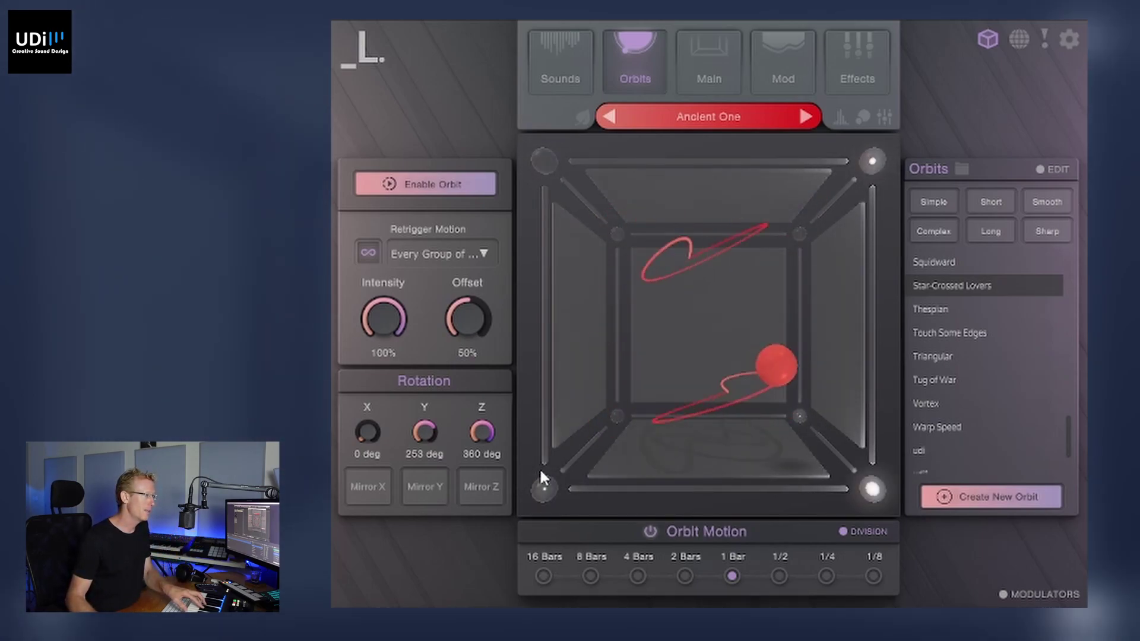
Try the Touch Some Edges orbit, switch to Leaning Rectangle, and set the orbit motion division to 2 Bars
left_click(952, 333)
scroll(964, 372, "up", 3)
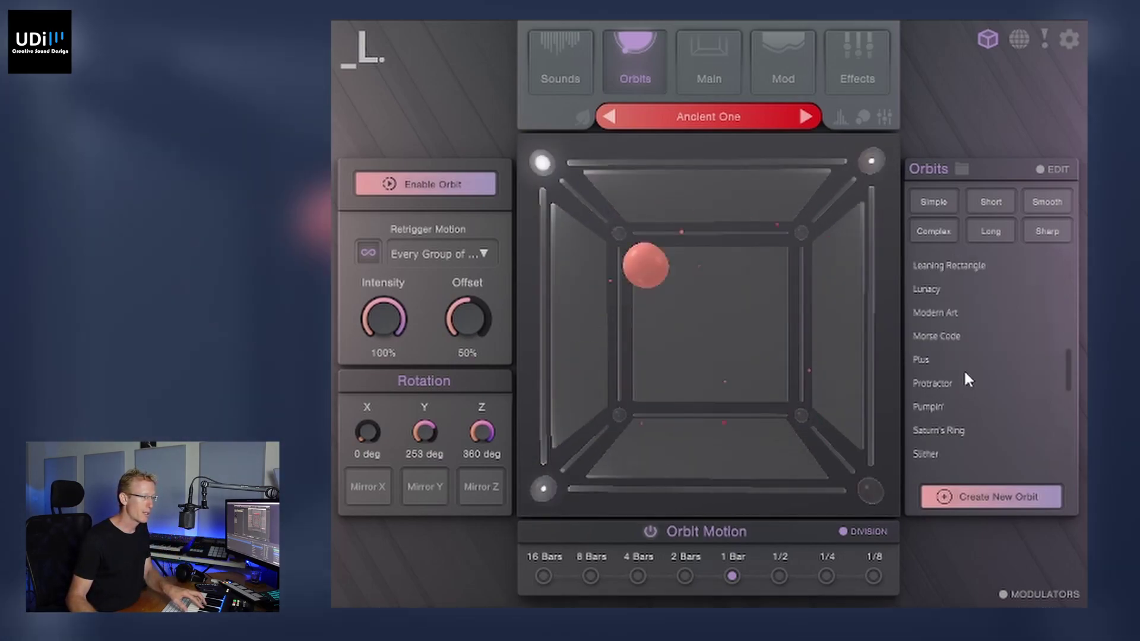
left_click(955, 262)
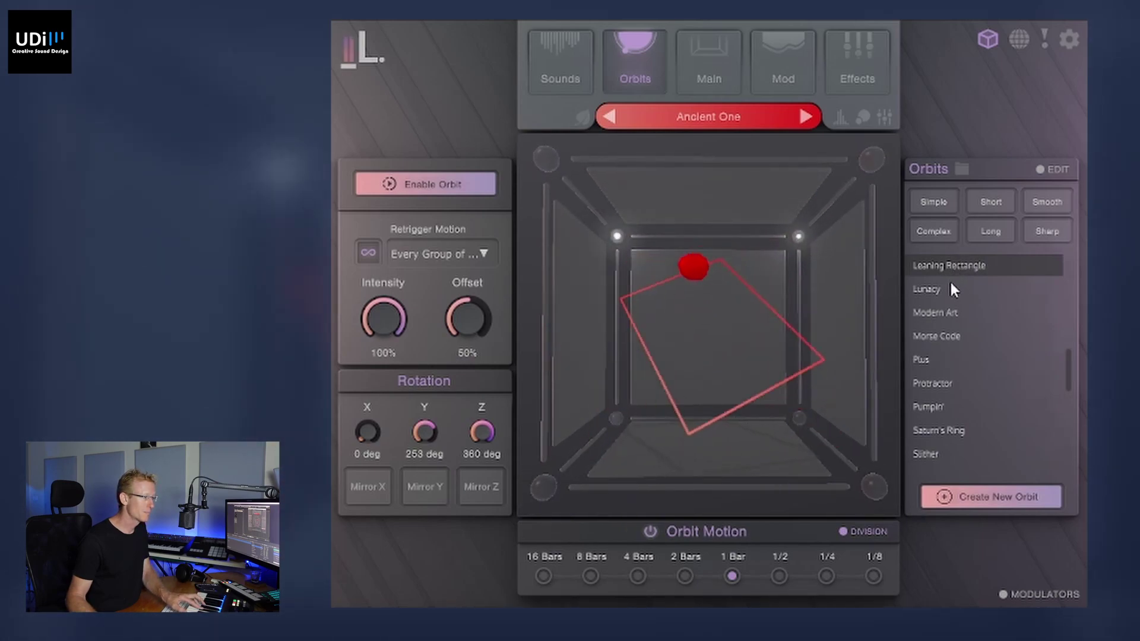
left_click(686, 576)
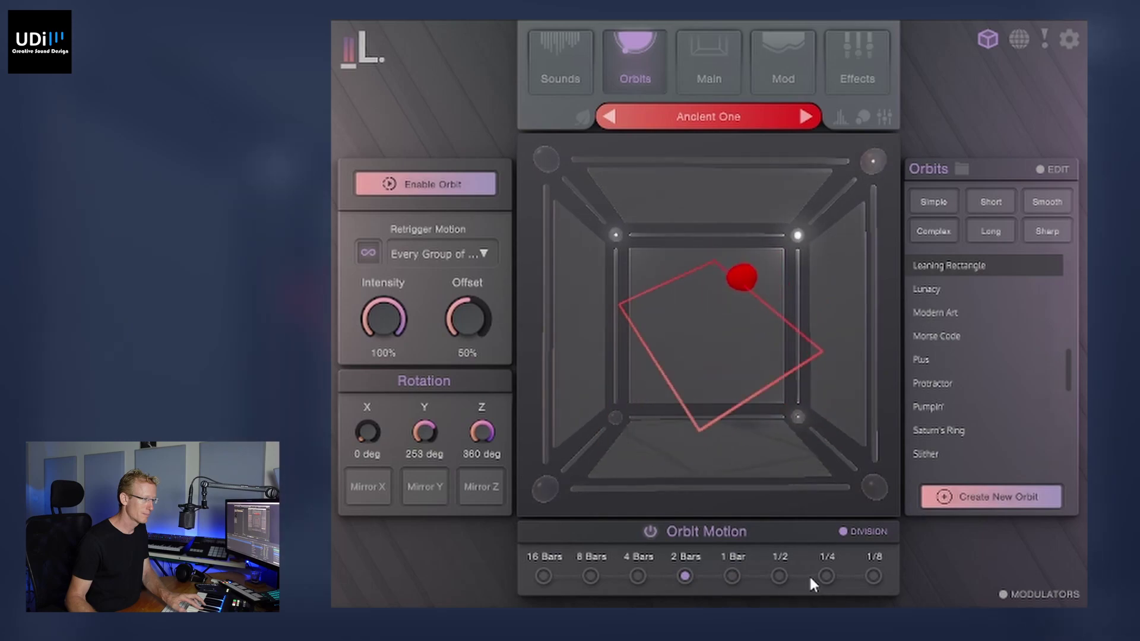
Keep orbit Intensity at 100%, reset Offset to 0%, and set the Y rotation to 70 degrees
left_click_drag(373, 318, 392, 280)
left_click_drag(465, 309, 404, 519)
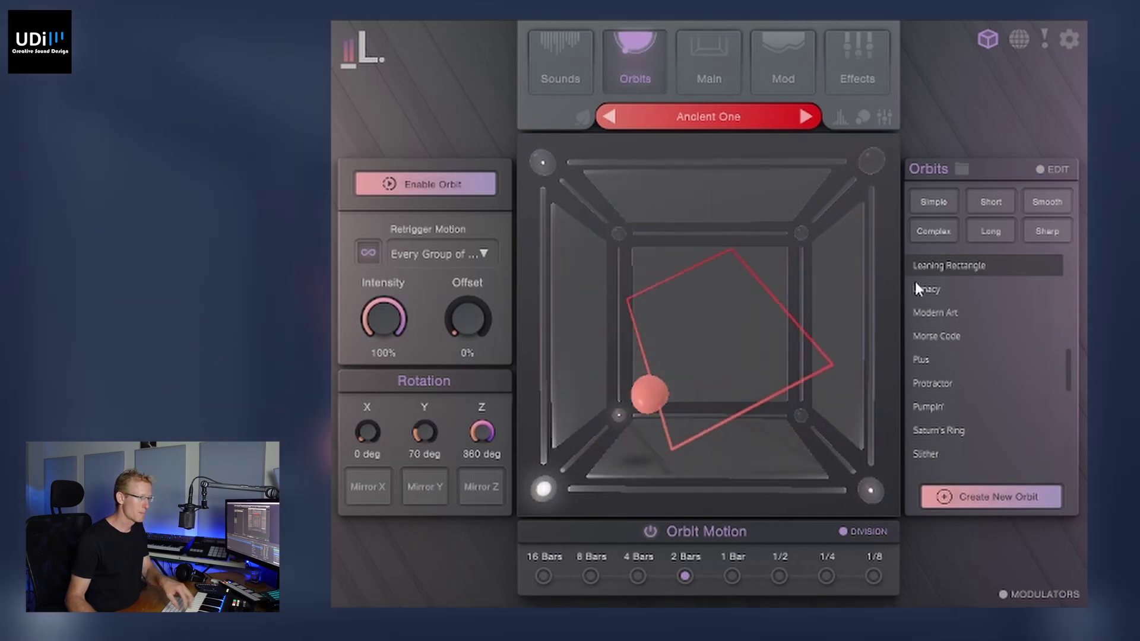
Create an orbit in Orbit Stepper mode, move Step 2 towards corners D and H while varying its depth, and deactivate stepper mode
left_click(994, 499)
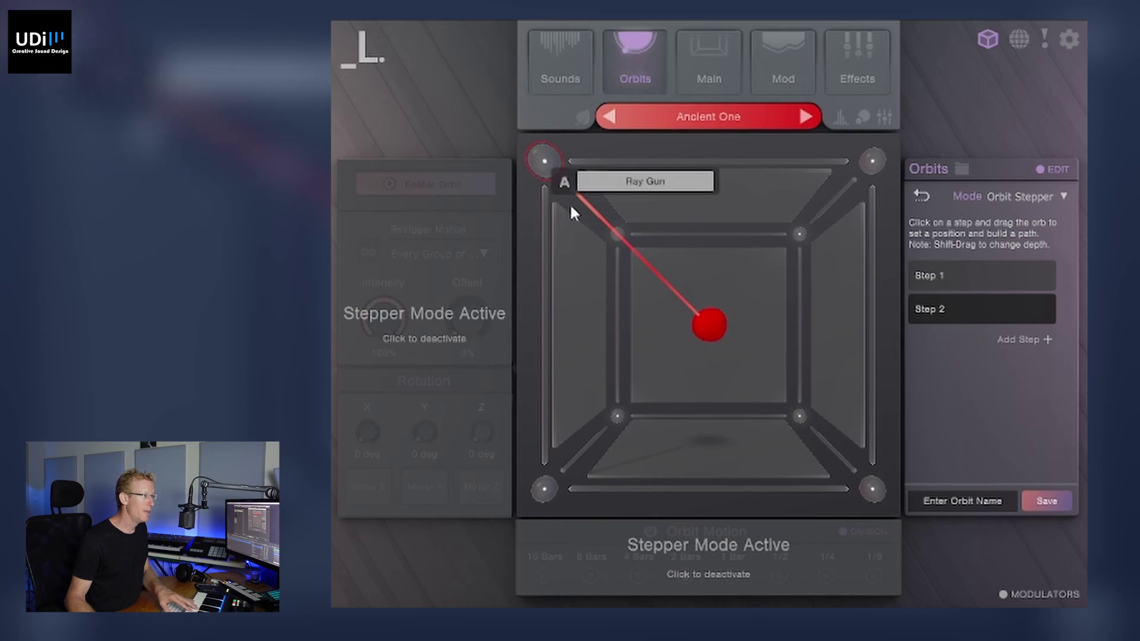
left_click_drag(715, 328, 799, 415)
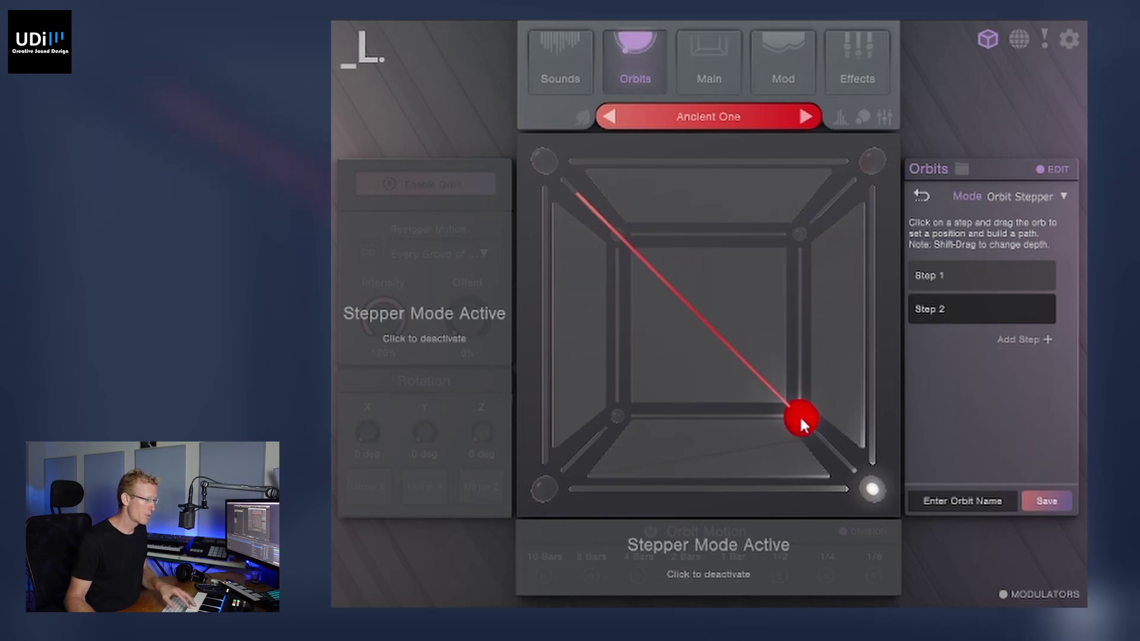
left_click_drag(800, 415, 822, 555)
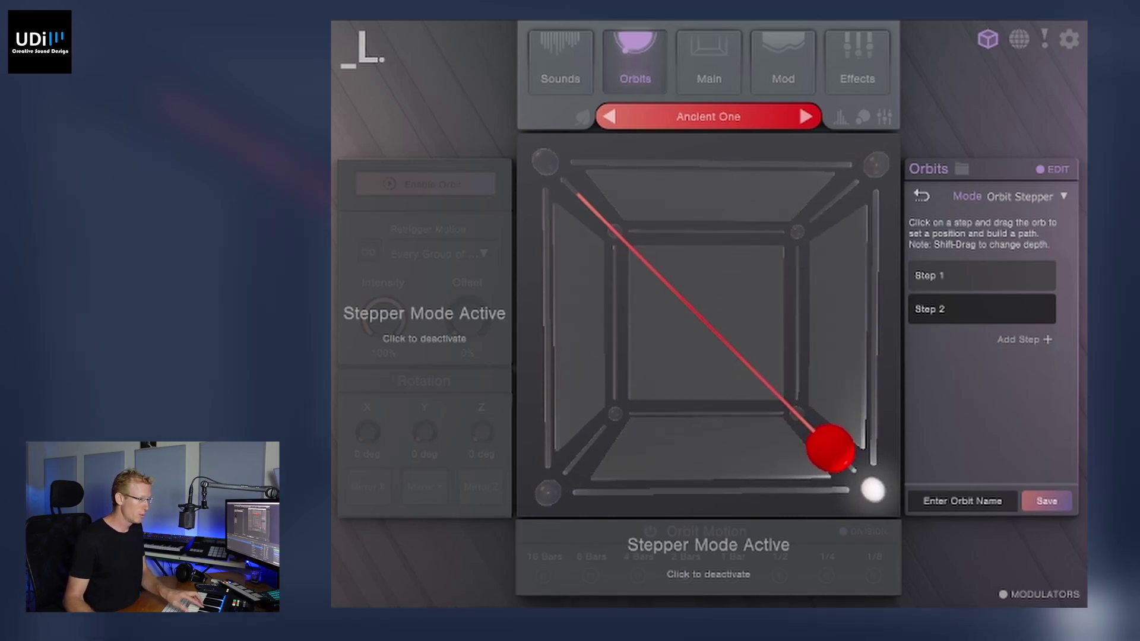
left_click_drag(824, 455, 724, 161)
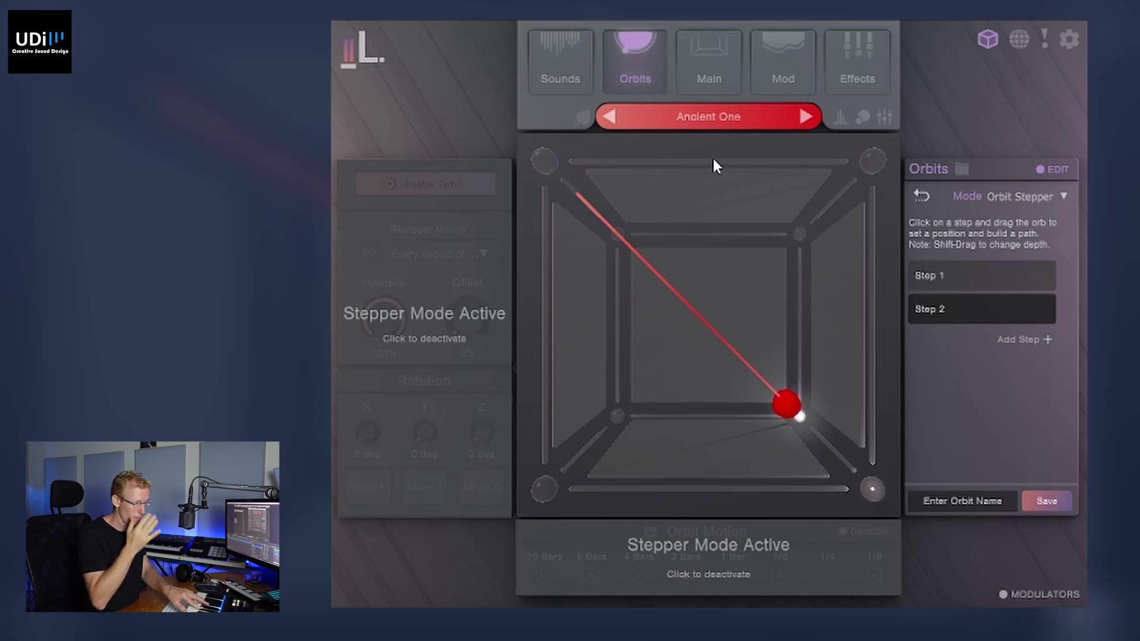
left_click_drag(773, 407, 800, 385)
left_click(722, 555)
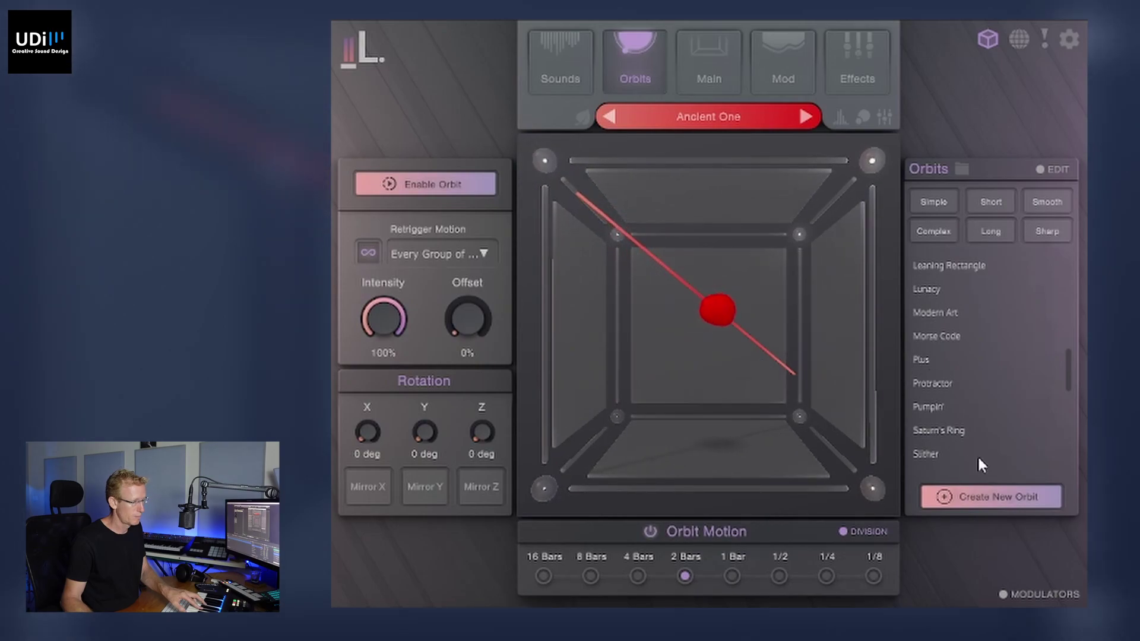
Create a four-step orbit in Orbit Stepper mode, placing Step 2 near the cube's upper-right corner and Step 4 near its lower-left corner
left_click(996, 499)
left_click(1013, 340)
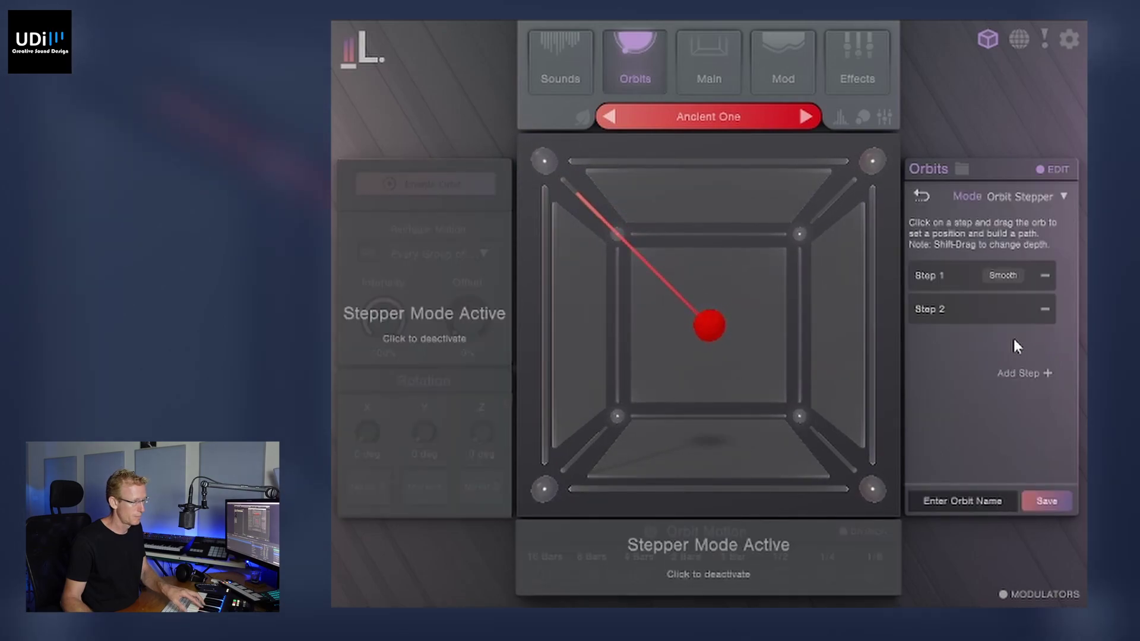
left_click_drag(716, 326, 861, 173)
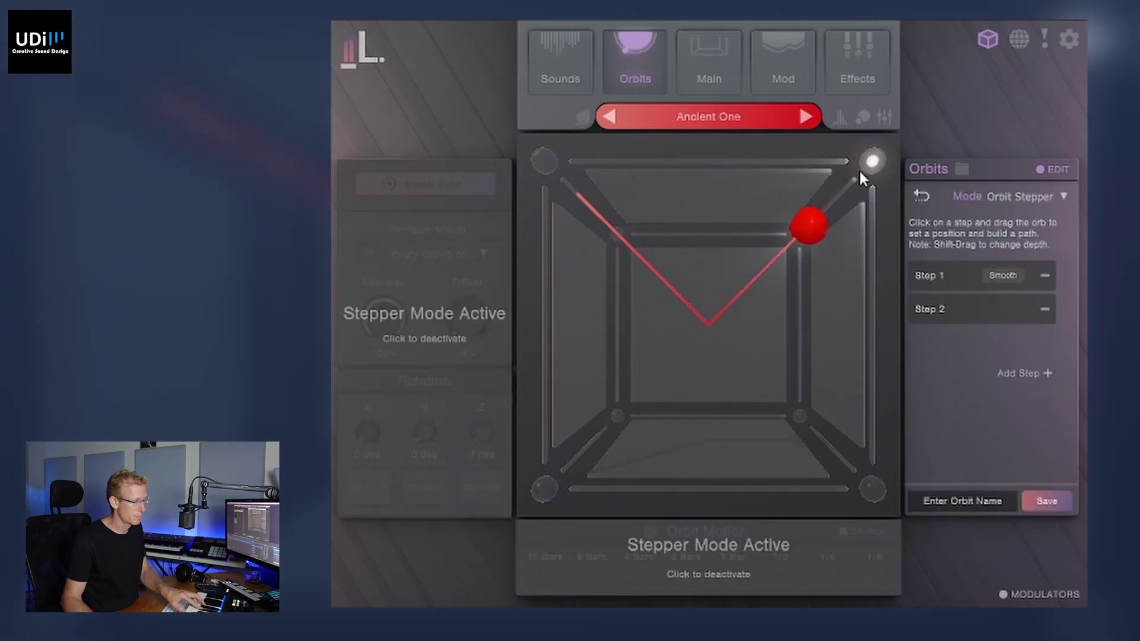
double_click(1008, 376)
left_click_drag(806, 225, 720, 375)
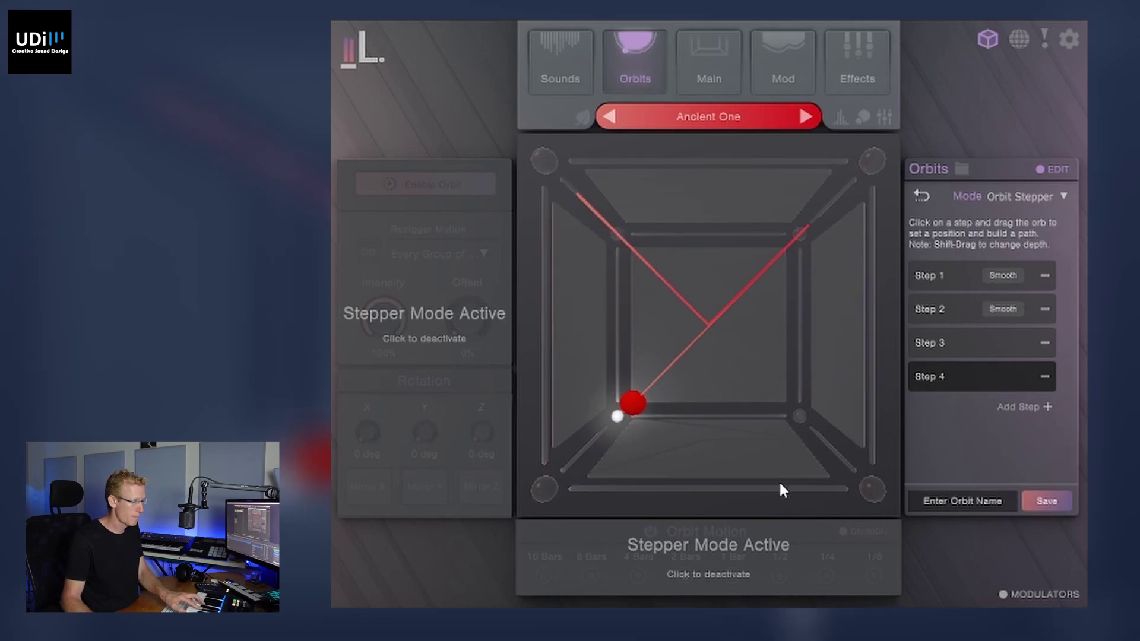
Name the new stepper orbit udi123 and save it
left_click(962, 502)
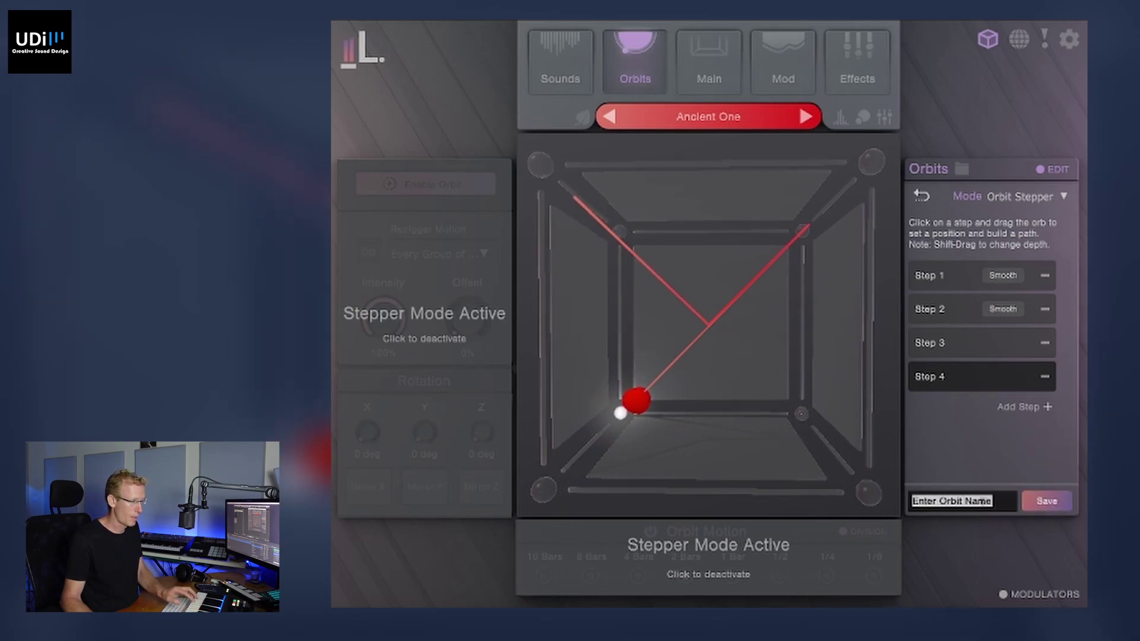
type("udi")
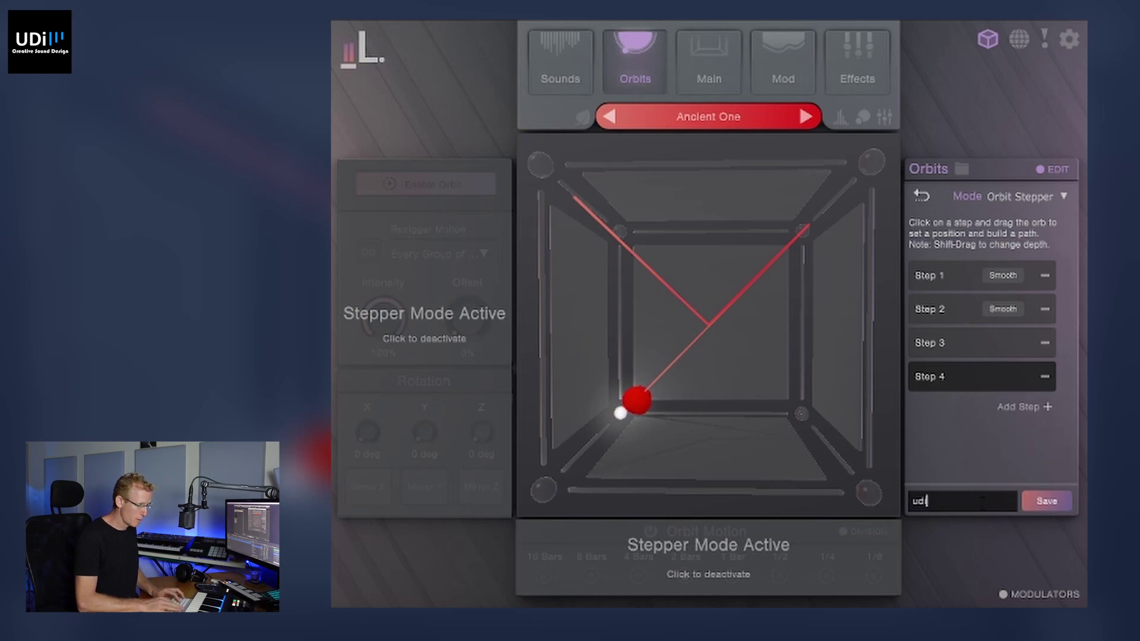
key("Return")
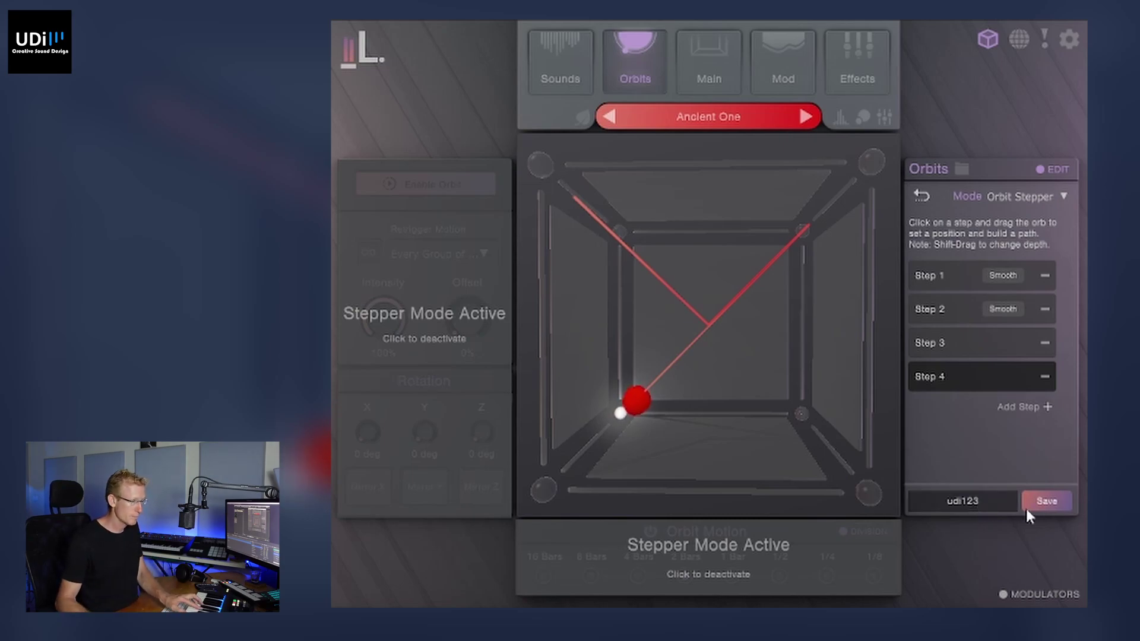
left_click(1047, 503)
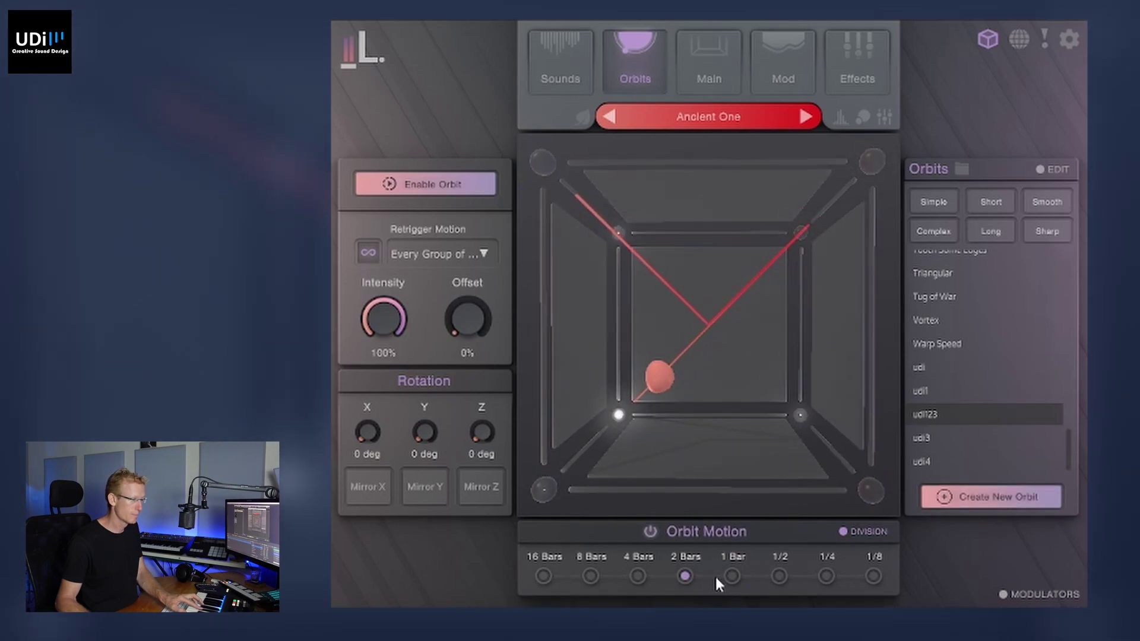
Try orbit motion divisions including 1/4 and 16 Bars, and settle on 4 Bars
left_click(781, 576)
left_click(827, 575)
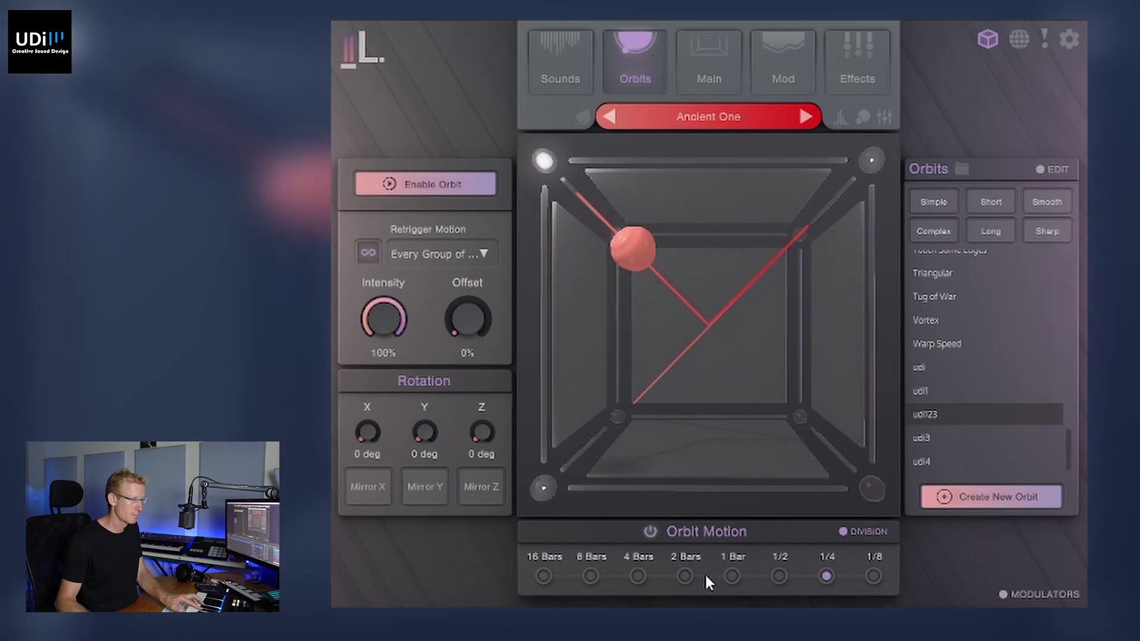
left_click(685, 575)
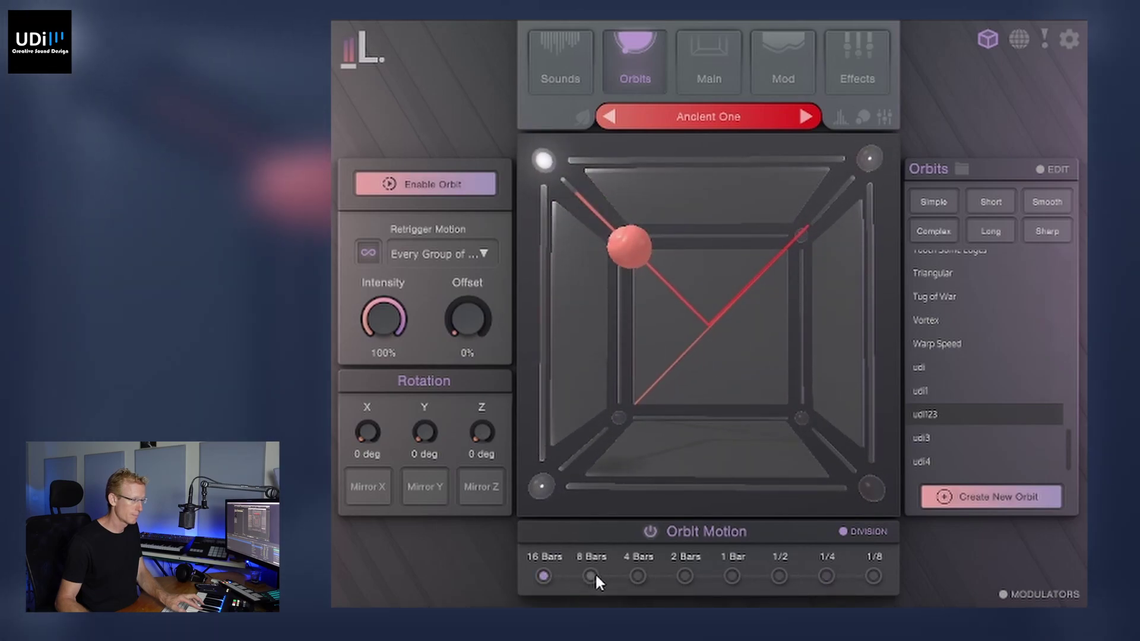
left_click(638, 575)
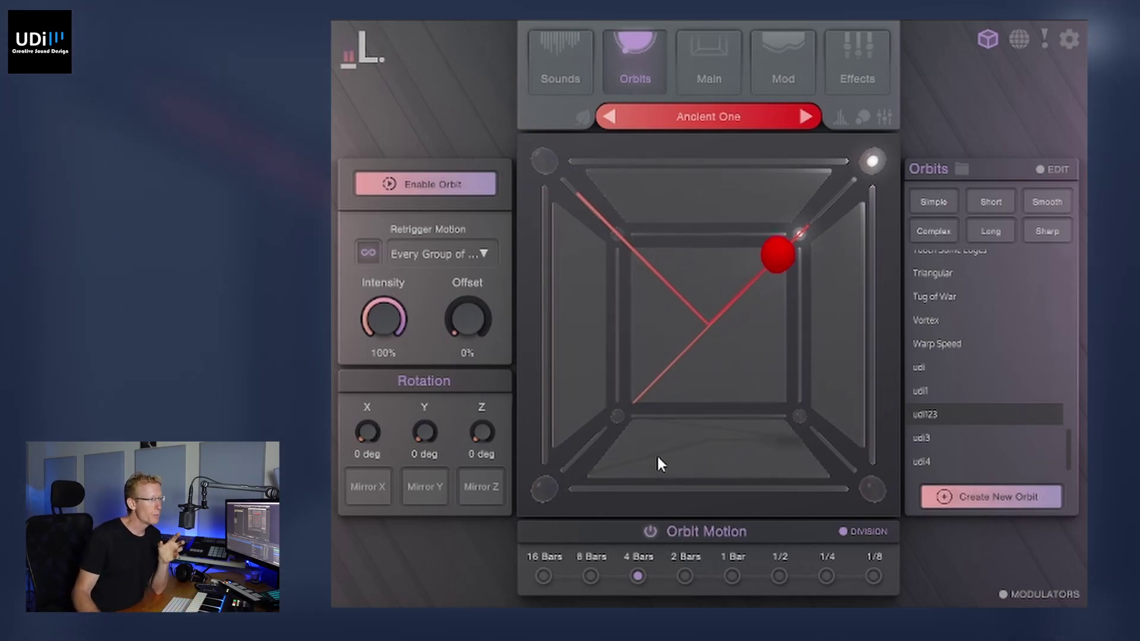
Switch LFO 1 to step mode and draw a wavy level pattern across its 16 steps
left_click(776, 54)
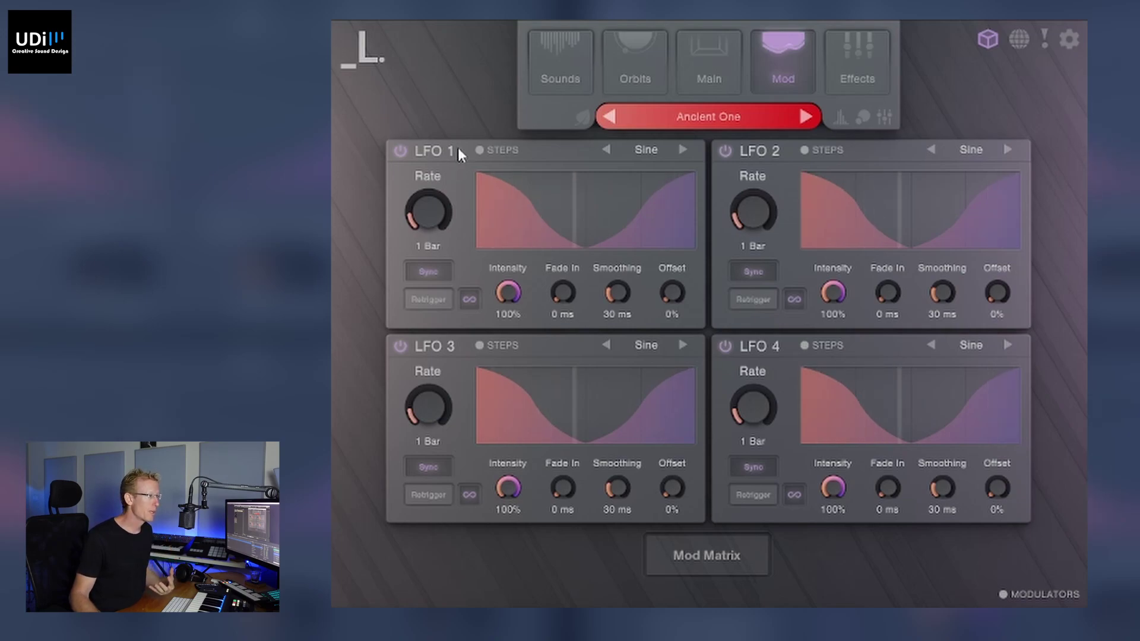
left_click(483, 149)
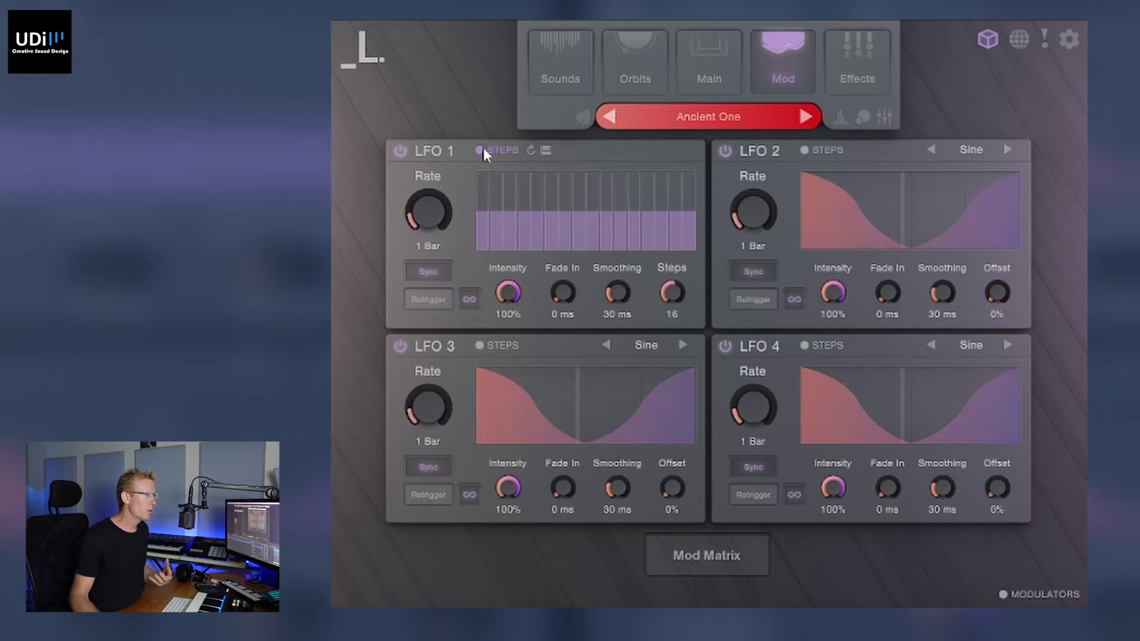
left_click_drag(497, 219, 678, 187)
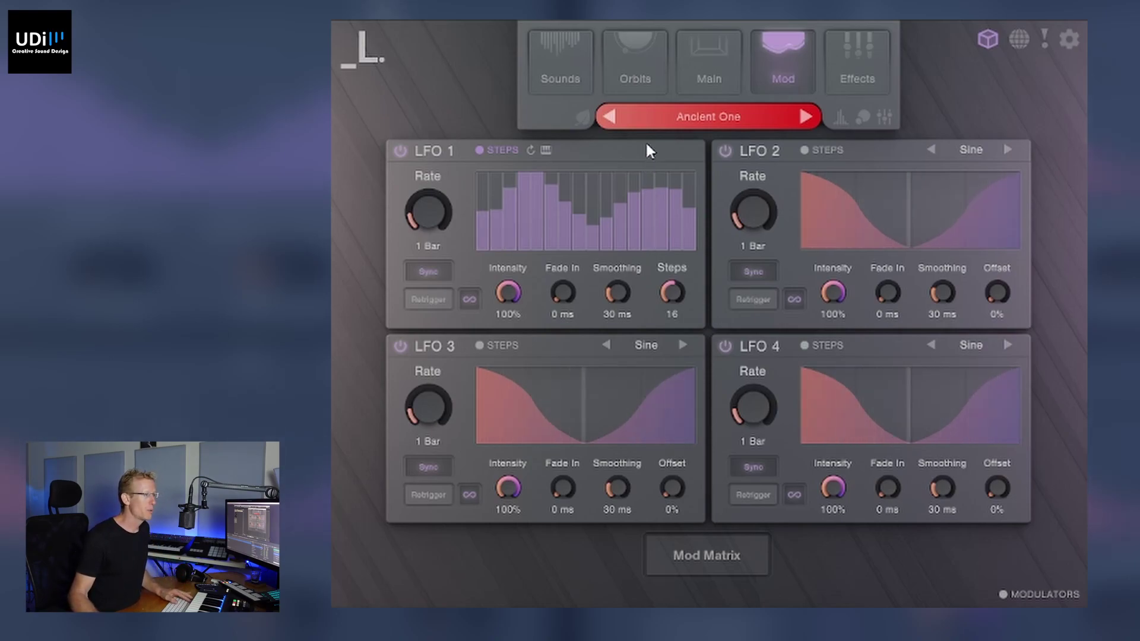
Assign LFO 1 as a modulator of the orbit Intensity and set the base Intensity to 59%
left_click(607, 47)
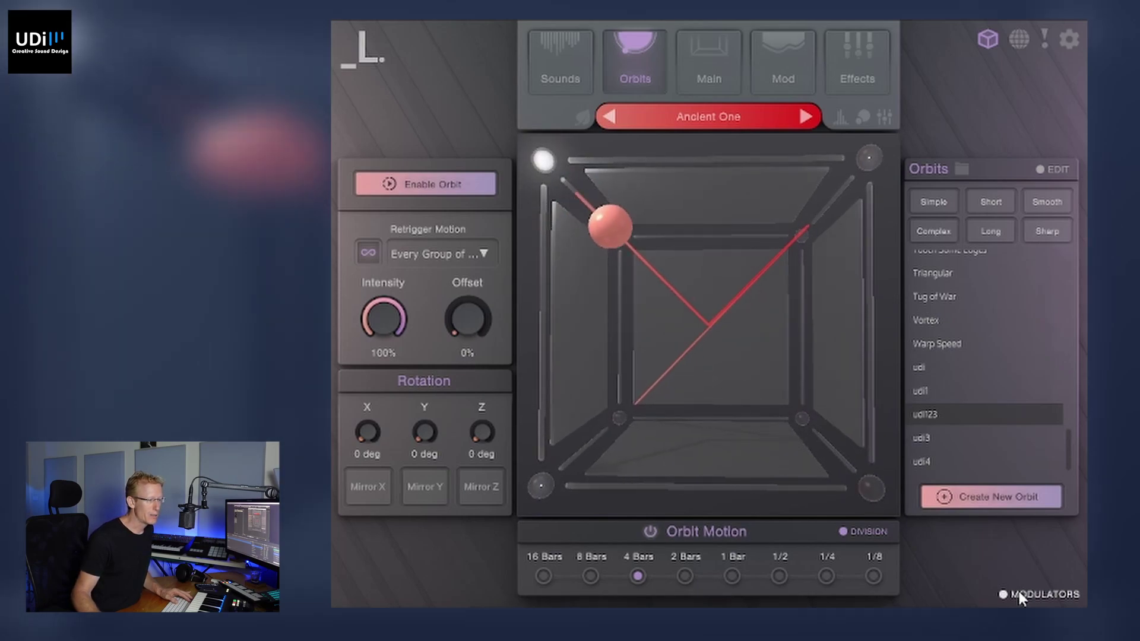
left_click(1050, 594)
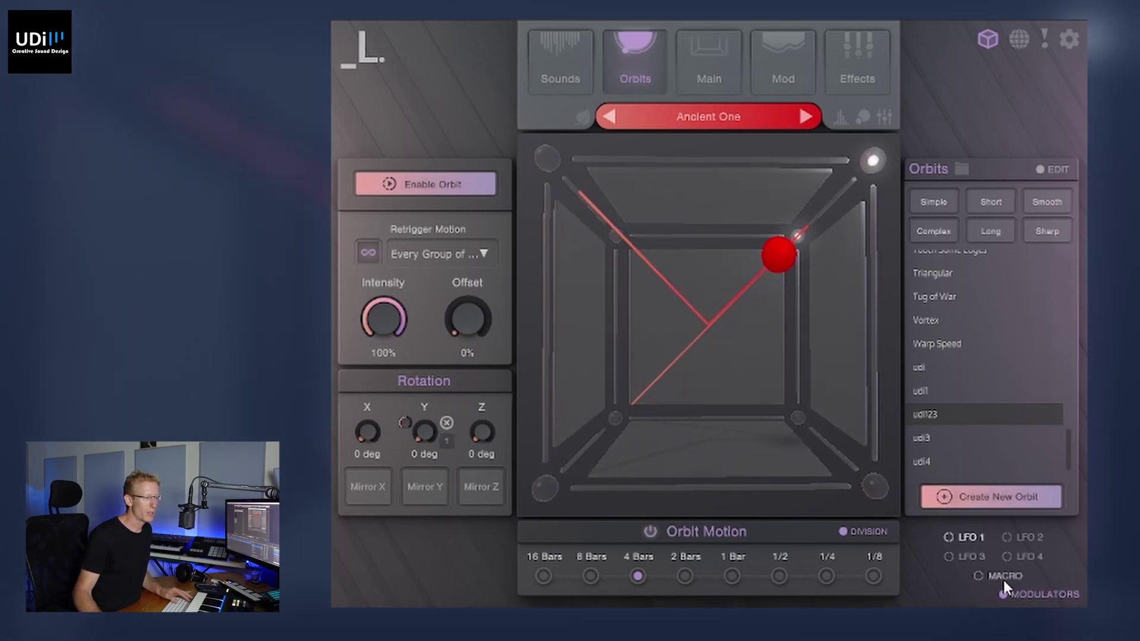
left_click_drag(957, 536, 386, 315)
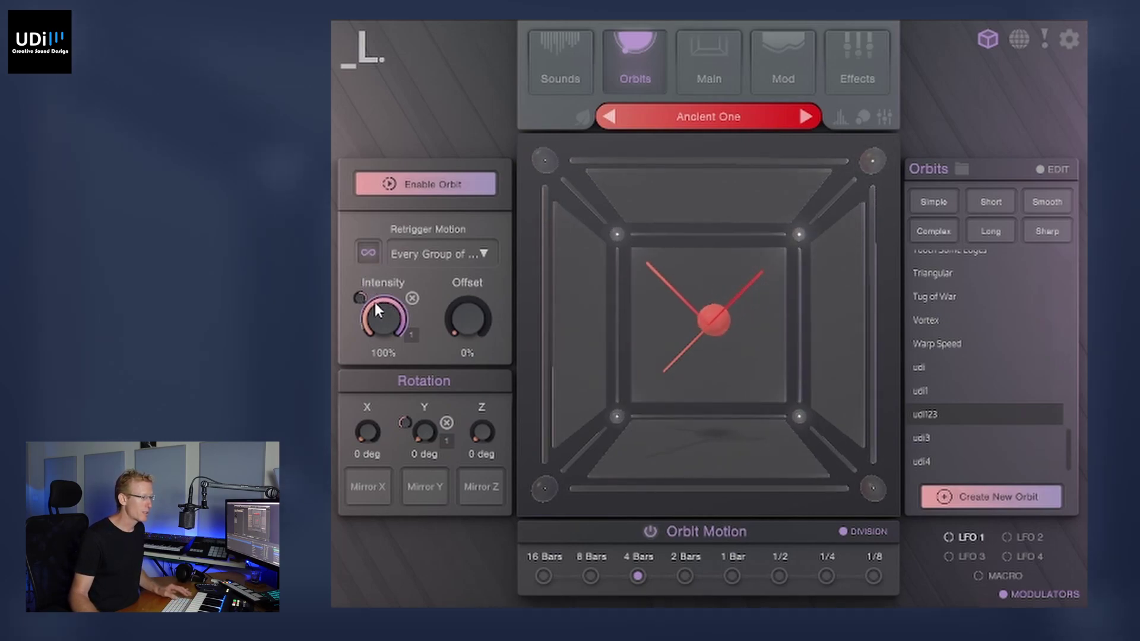
left_click(1003, 594)
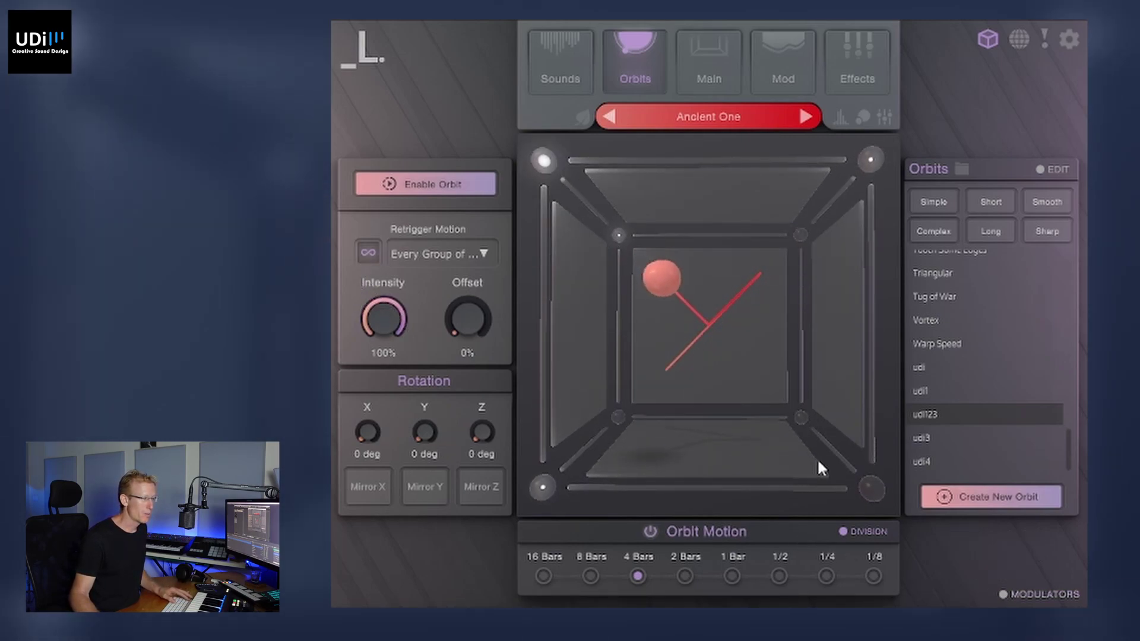
left_click_drag(379, 294, 376, 388)
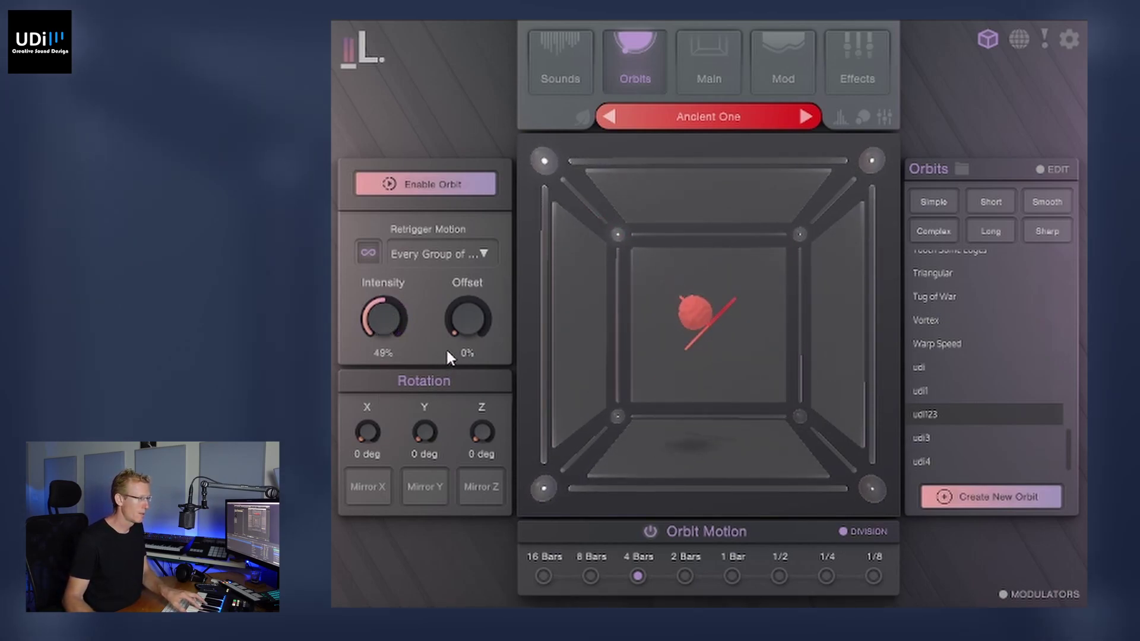
left_click_drag(394, 327, 390, 297)
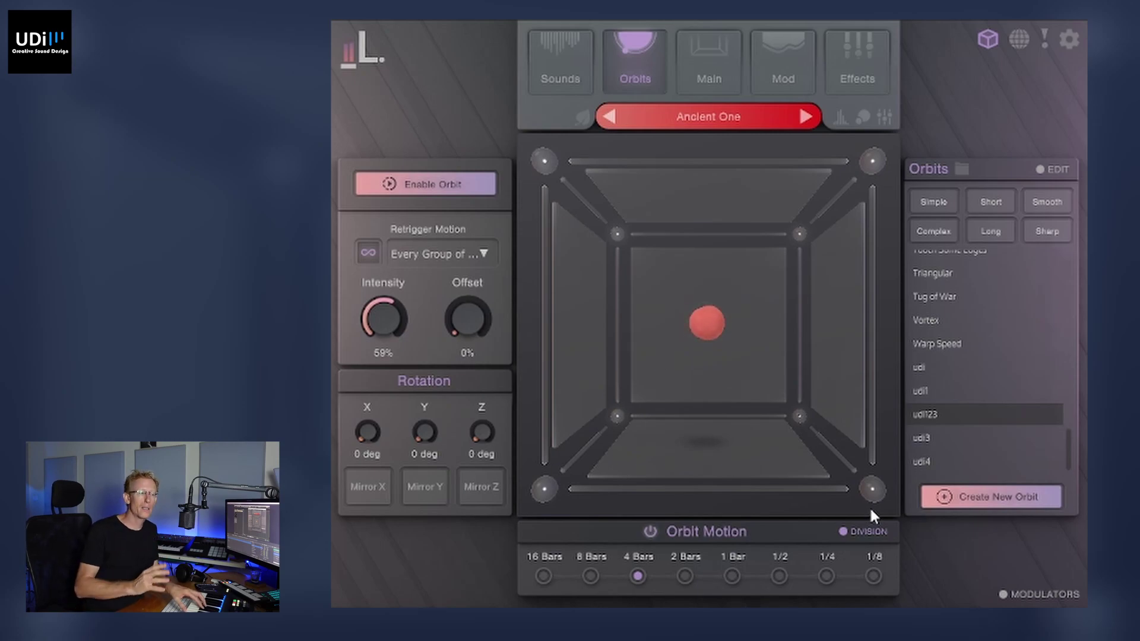
Return LFO 1 from step mode to the Sine waveform, set its rate to 1/4, and go back to the orbit settings
left_click(798, 72)
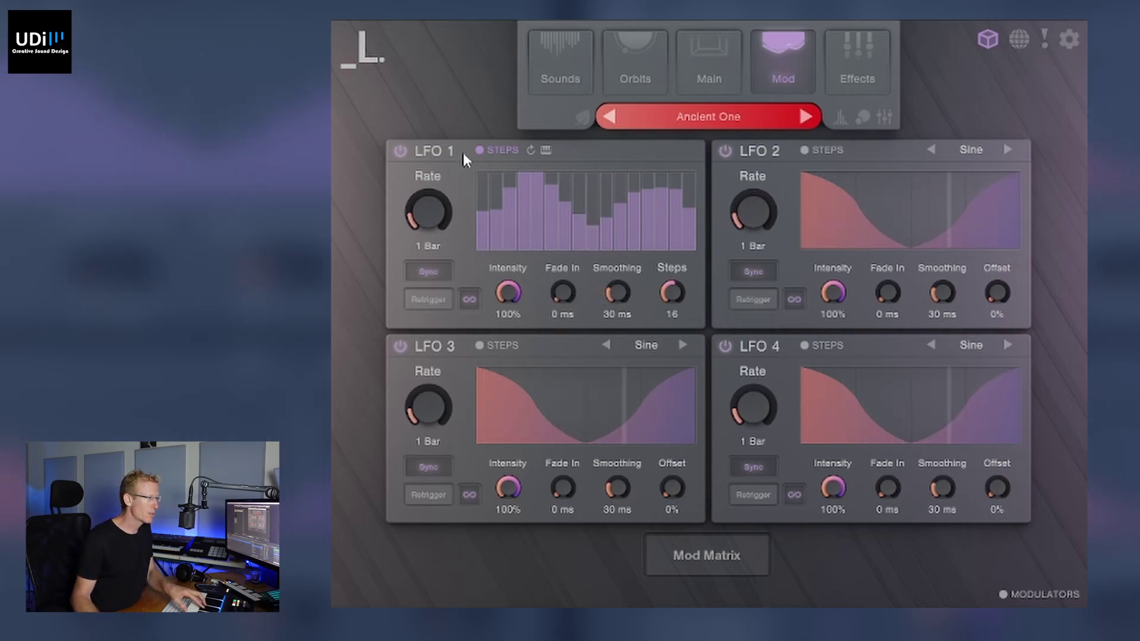
left_click(491, 150)
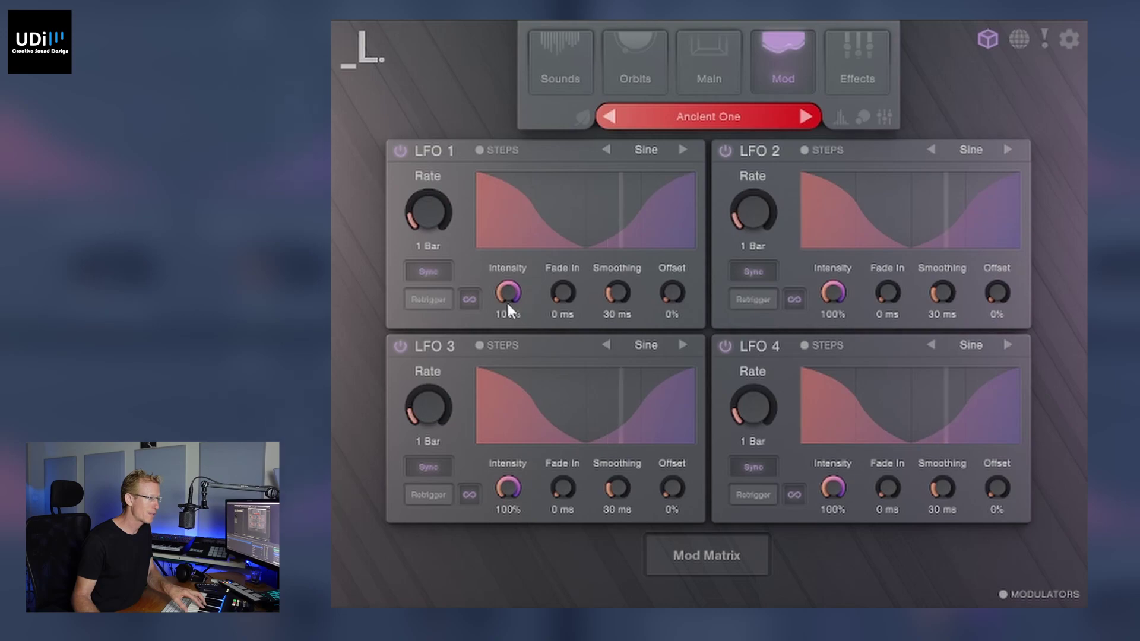
left_click_drag(424, 214, 415, 137)
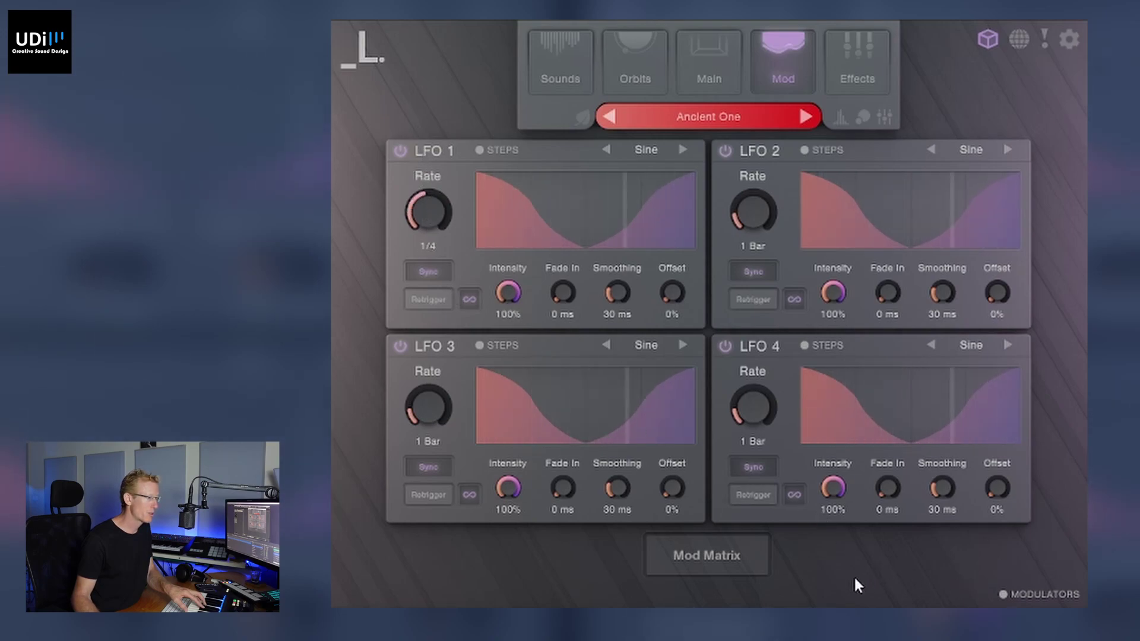
left_click(639, 79)
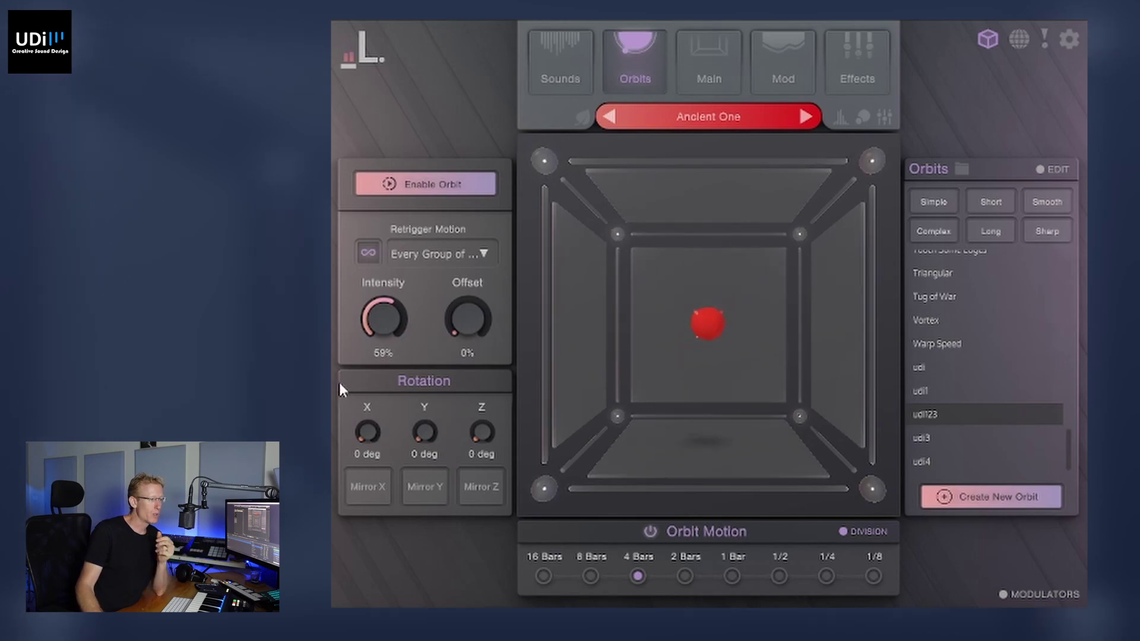
In slot 6 of the Mod Matrix, assign Macro to the global Ether Slider at maximum positive intensity
left_click(769, 57)
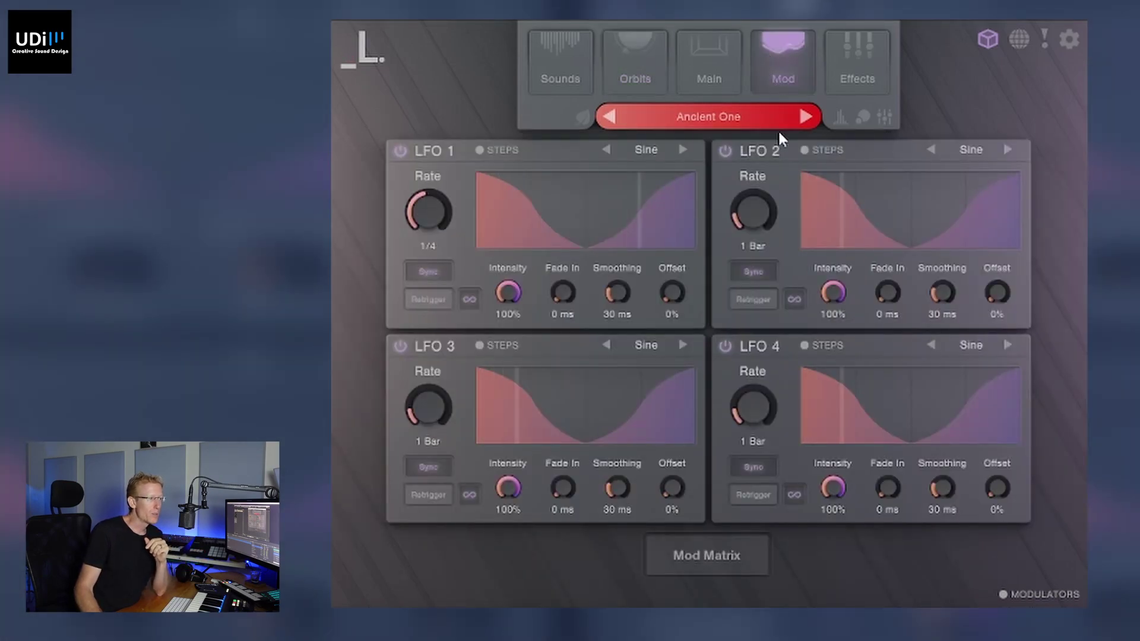
left_click(729, 562)
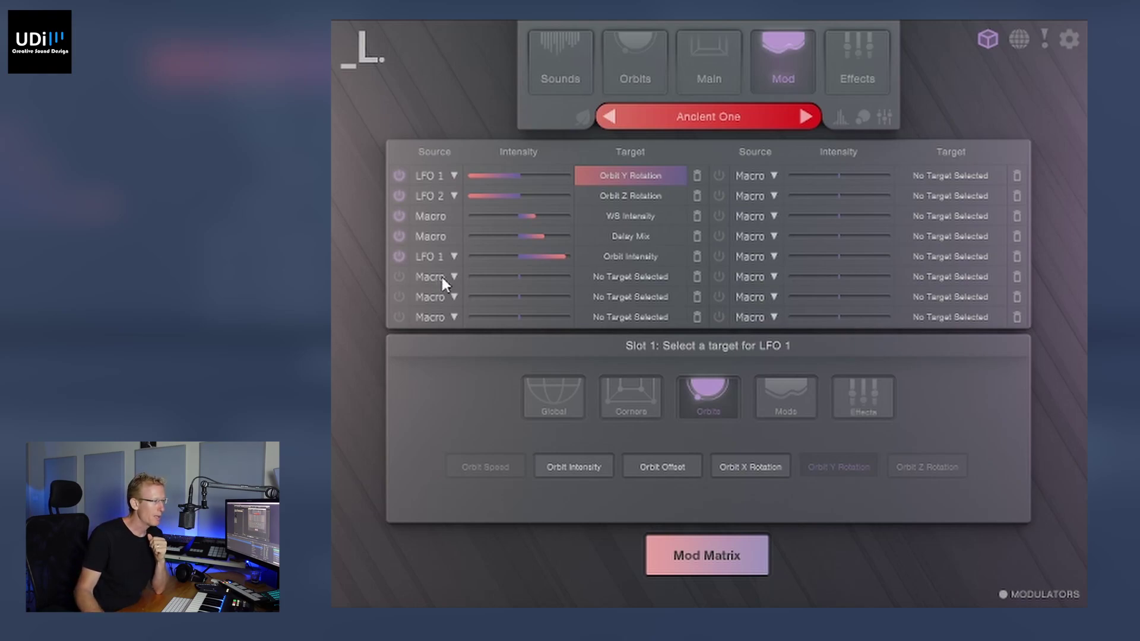
left_click(634, 278)
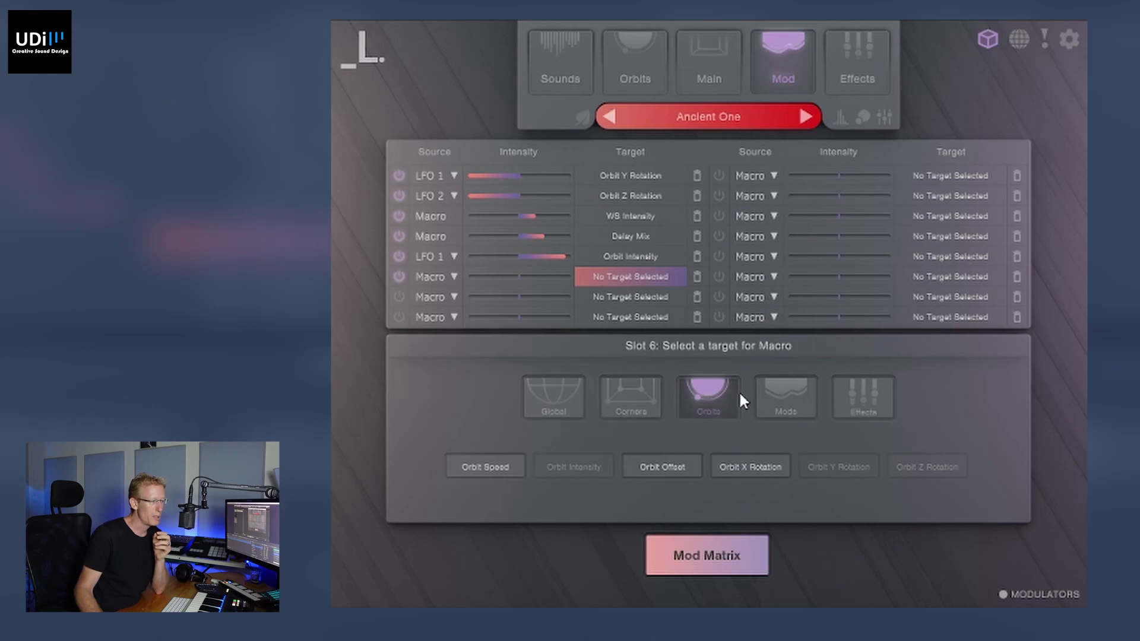
left_click(567, 400)
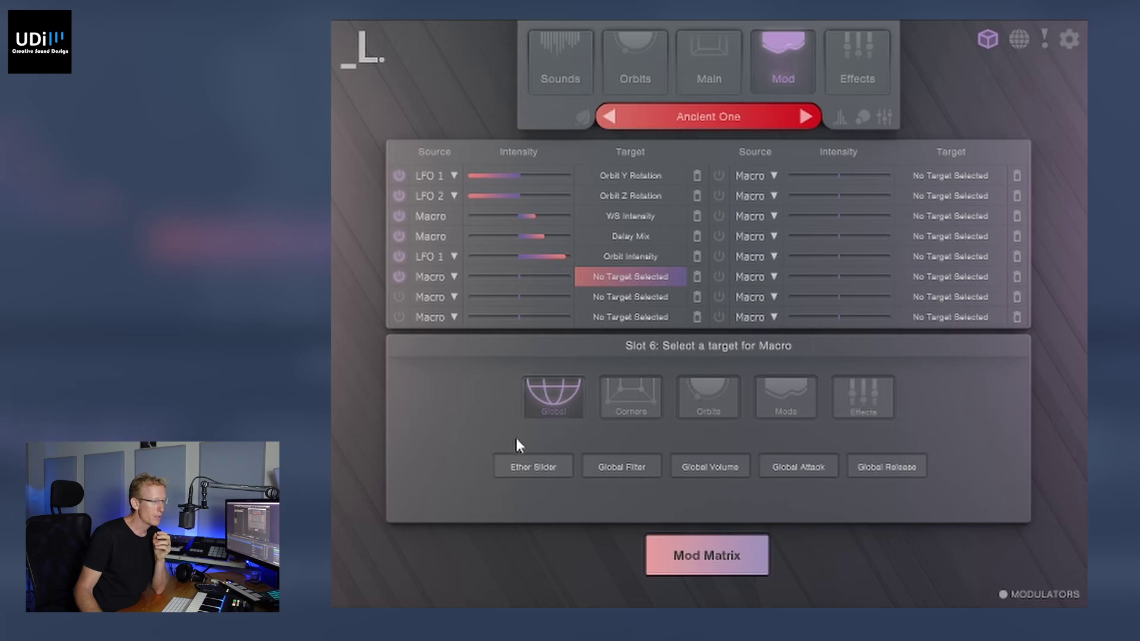
left_click(535, 467)
left_click_drag(523, 276, 587, 273)
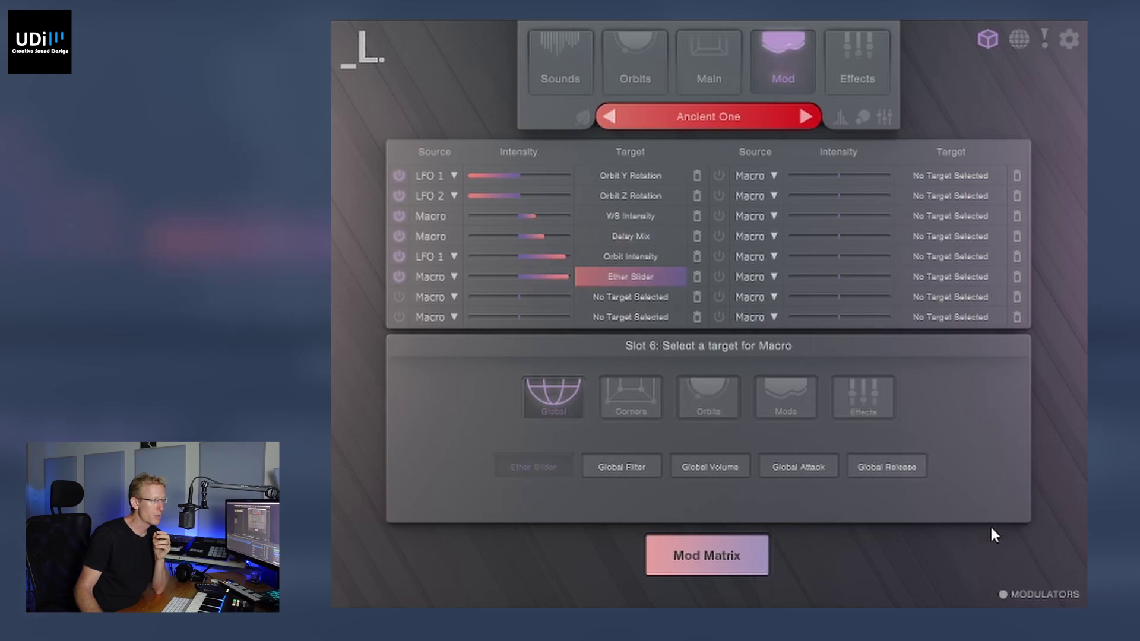
Raise the Macro on the main page to 72% and lower it to 7%
left_click(699, 62)
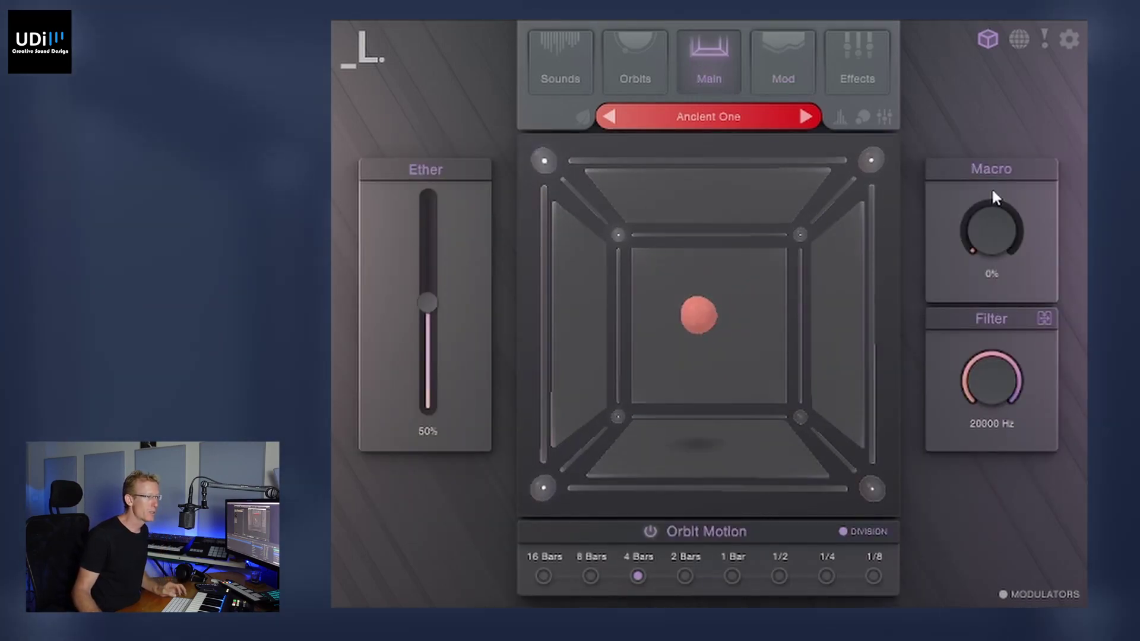
left_click_drag(989, 254, 958, 79)
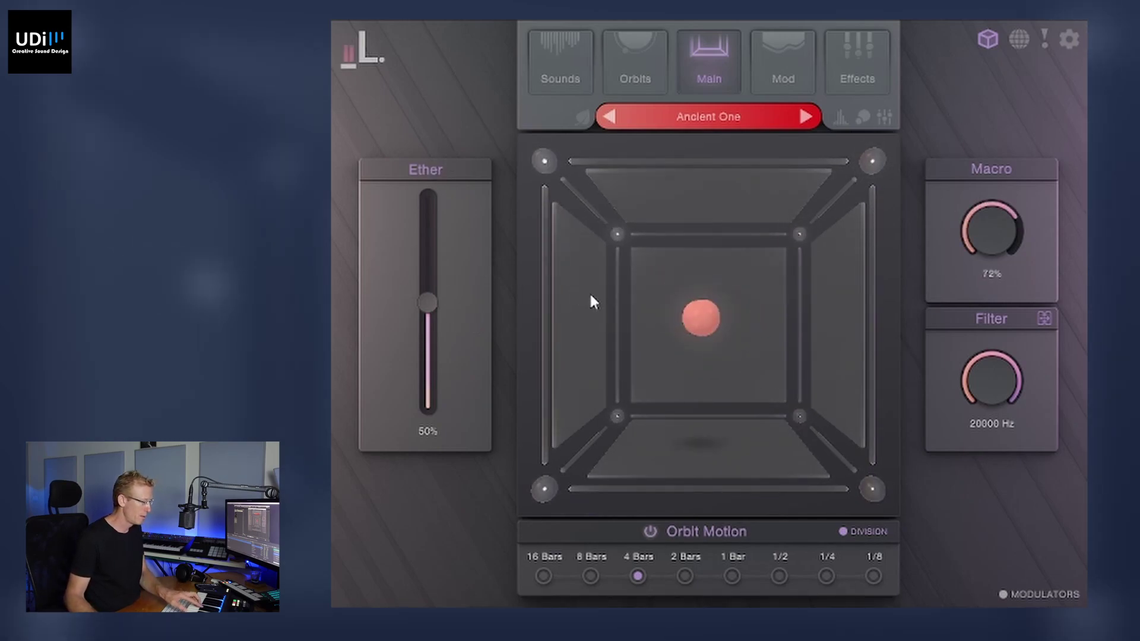
left_click_drag(992, 244, 1006, 388)
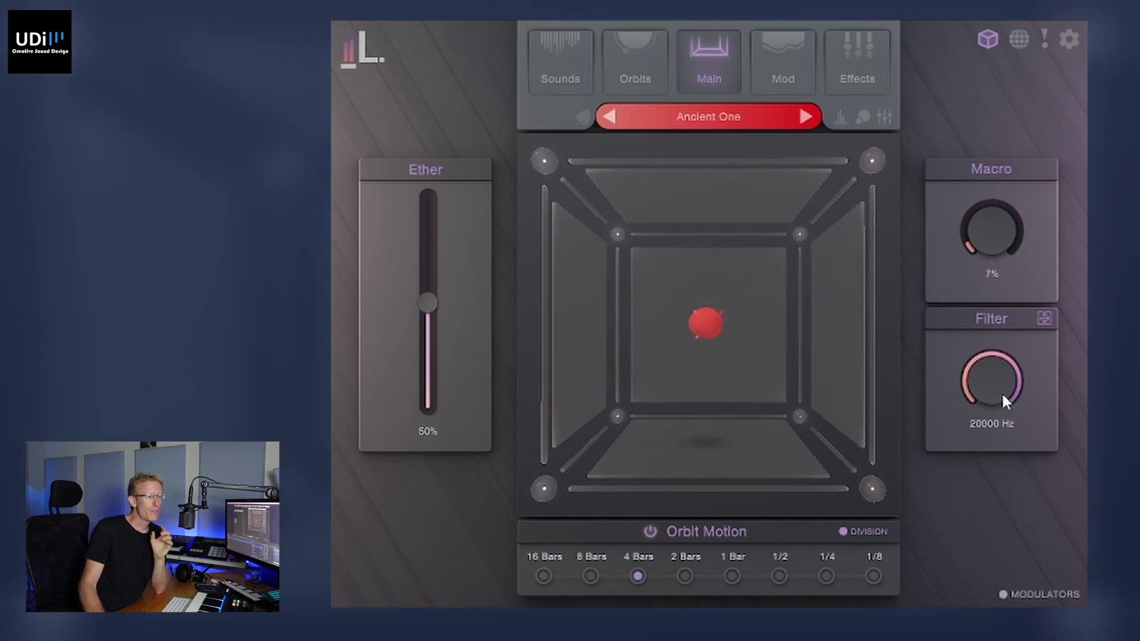
Show the modulators on the main page, examine the Macro and LFO 1 assignments, and open the effects settings
left_click(1003, 595)
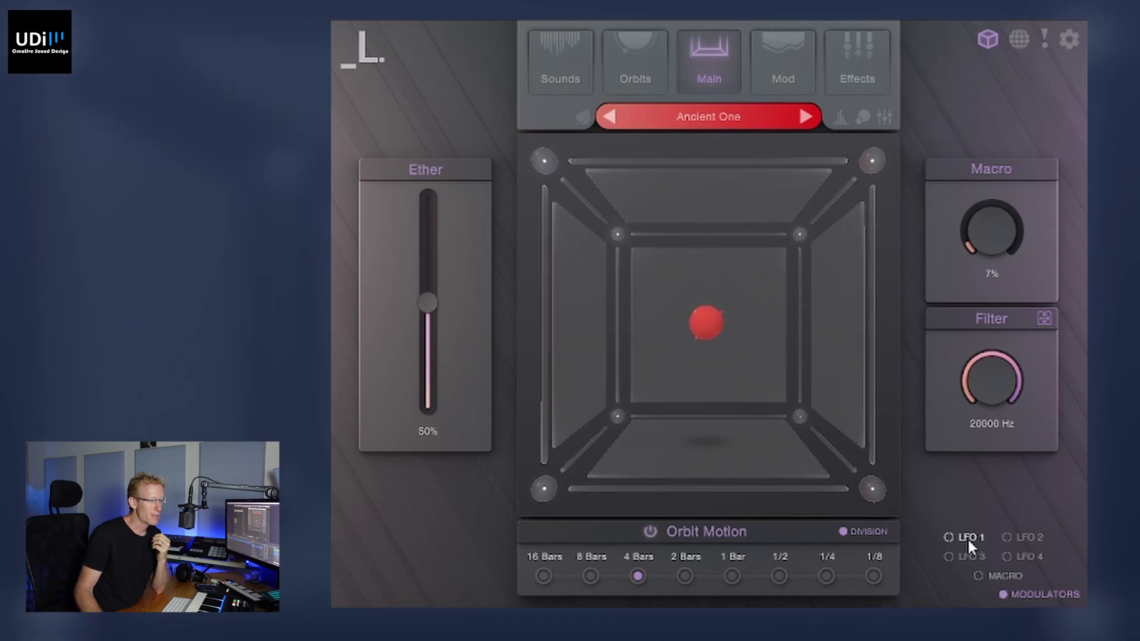
mouse_move(979, 577)
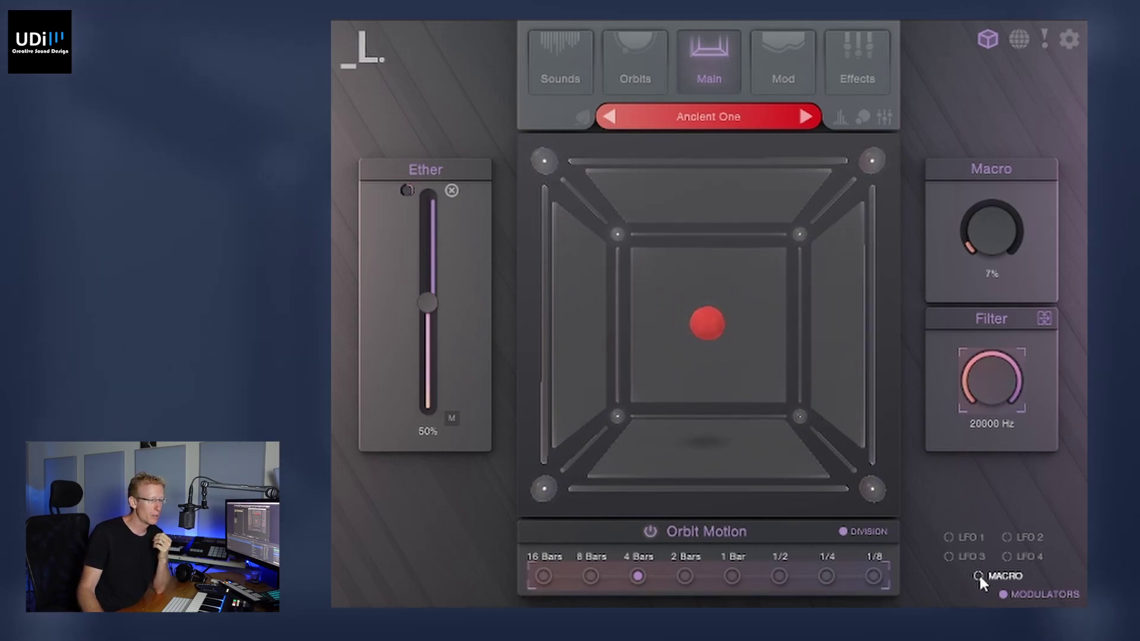
mouse_move(971, 541)
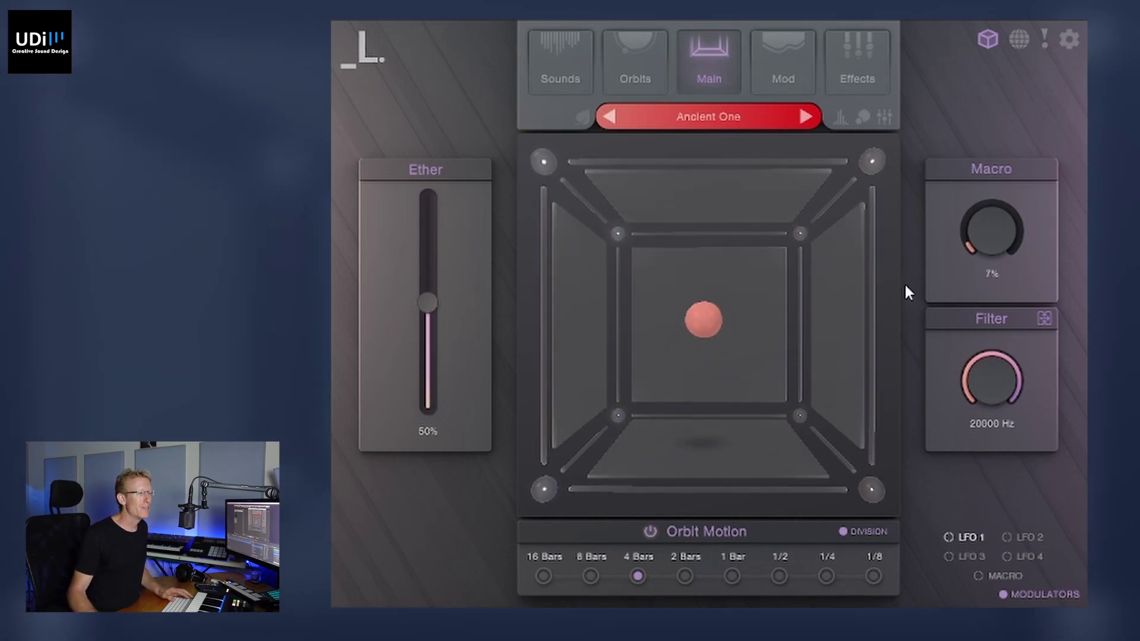
left_click(865, 80)
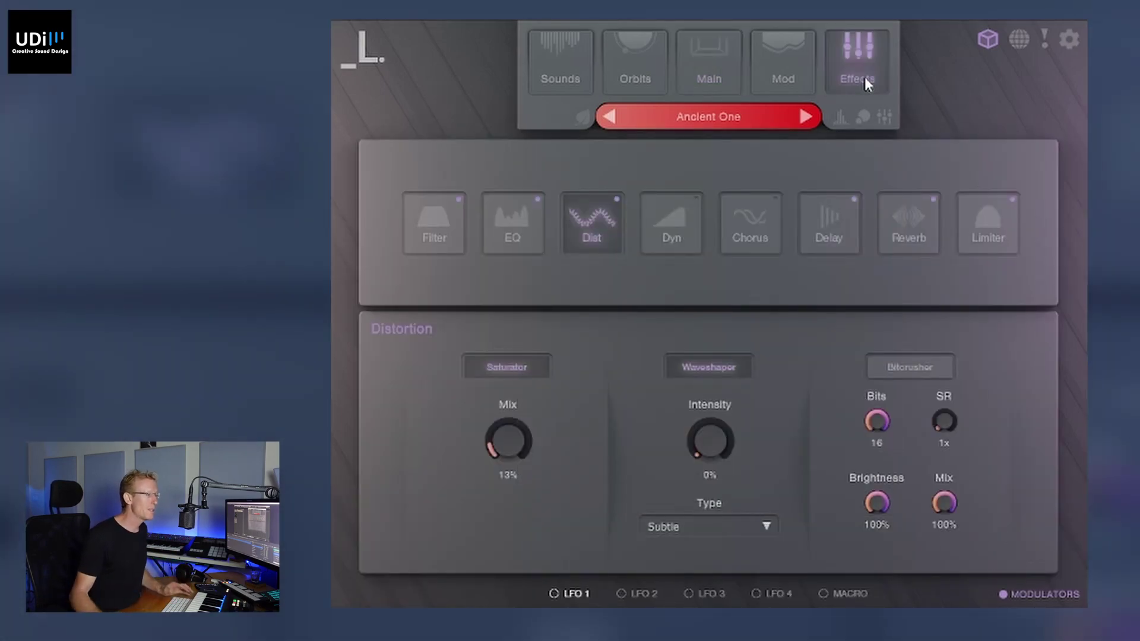
Switch on the Chorus effect and open the Delay settings
left_click(747, 217)
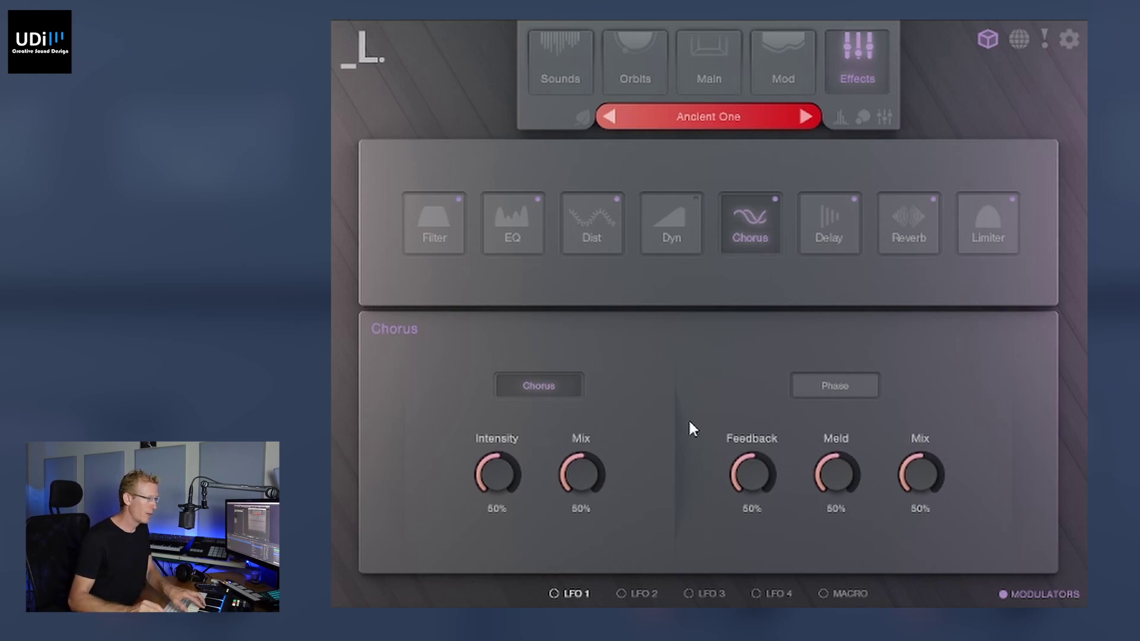
left_click(852, 238)
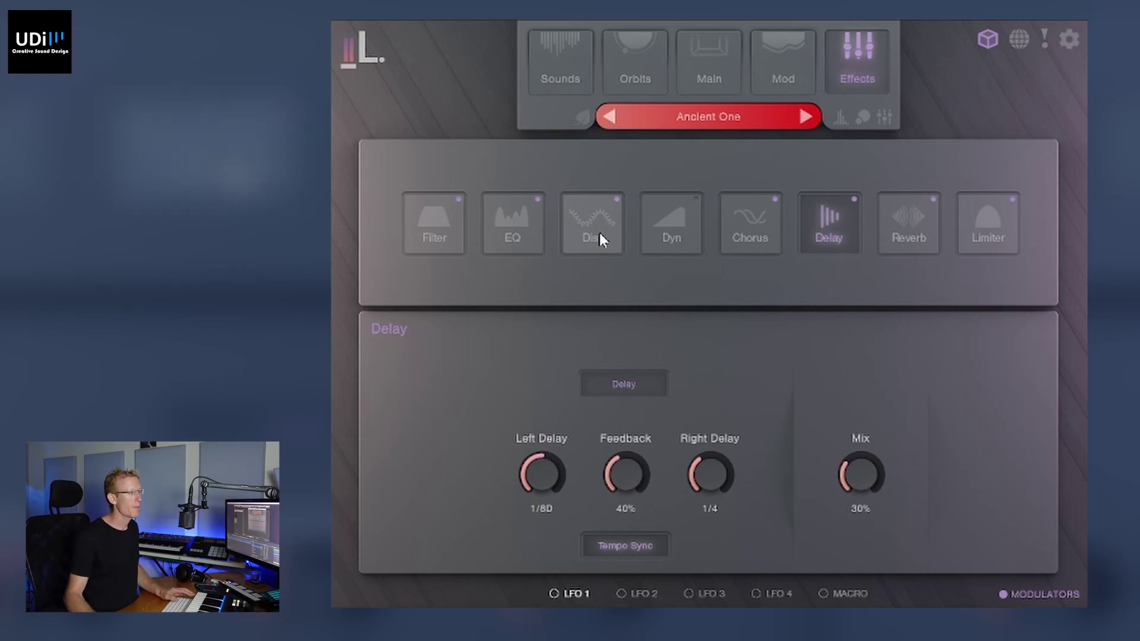
Return to the main page and load the factory preset 0-Coast Inspired Shaperbass from the preset browser
left_click(684, 70)
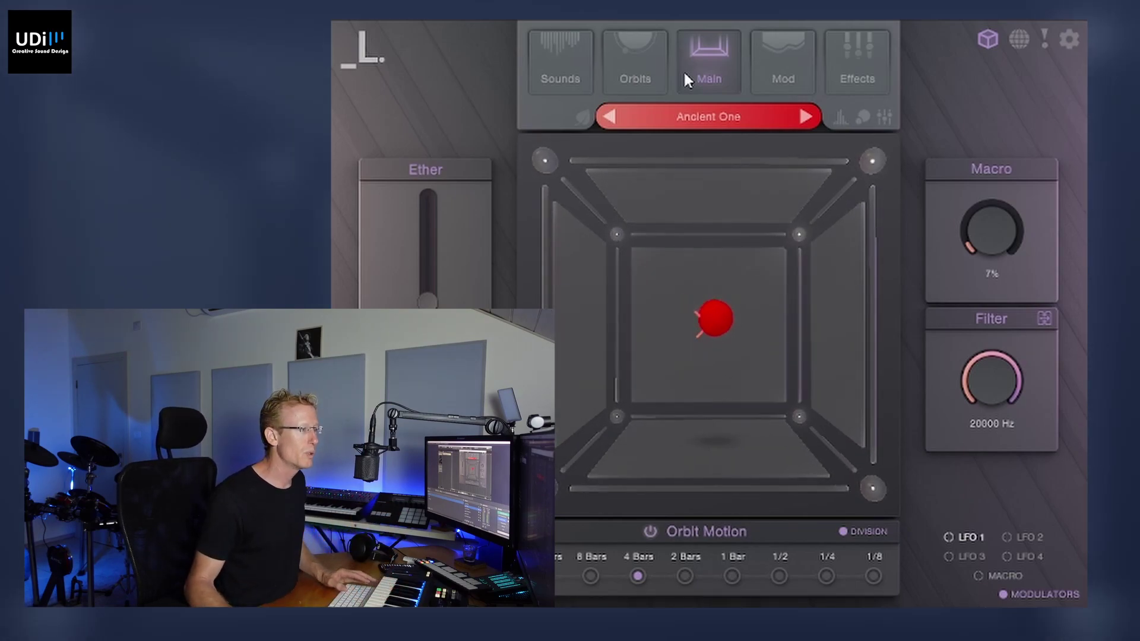
left_click(702, 115)
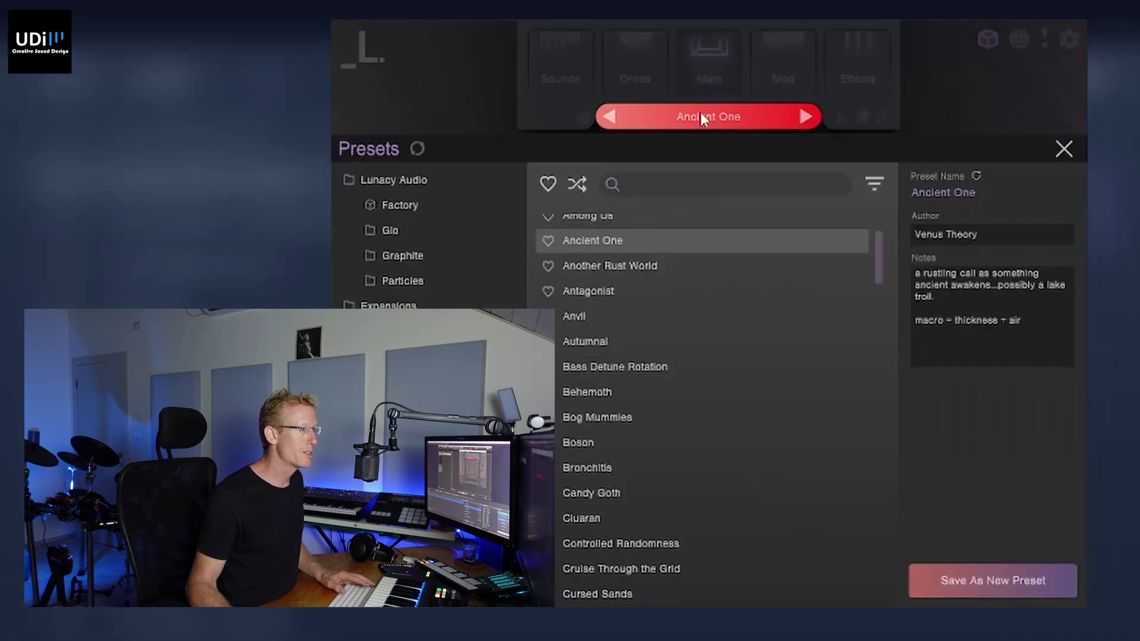
left_click(450, 208)
left_click(590, 251)
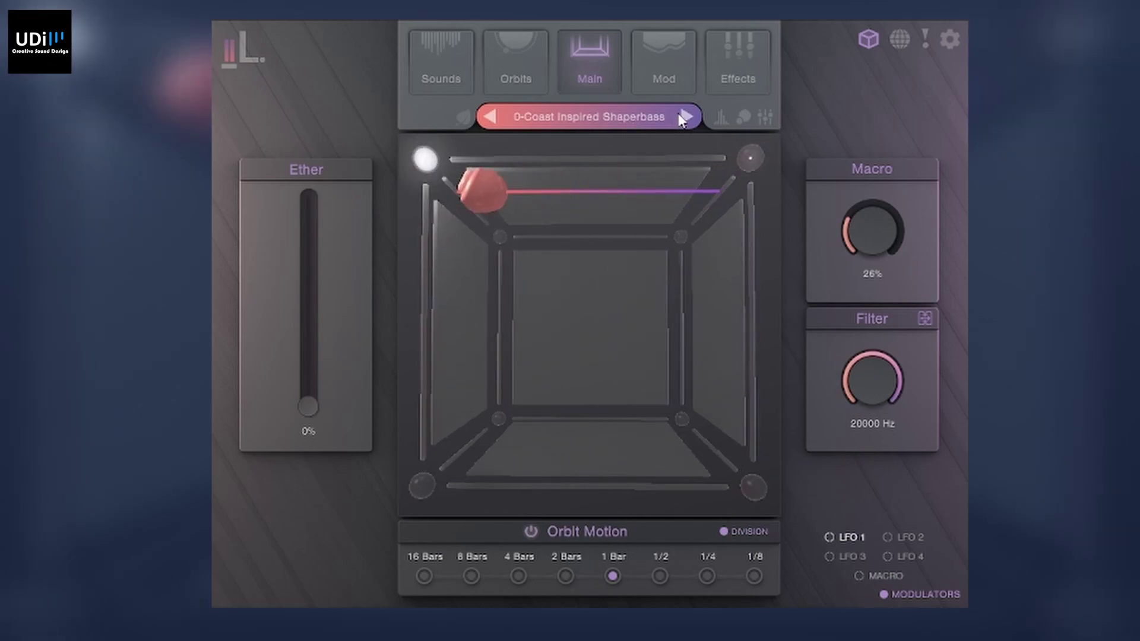
Audition the factory presets one after another, from 20000 Leagues and 72 Hour Oslo through Algae to Algorithimic Tape Reverser
left_click(686, 118)
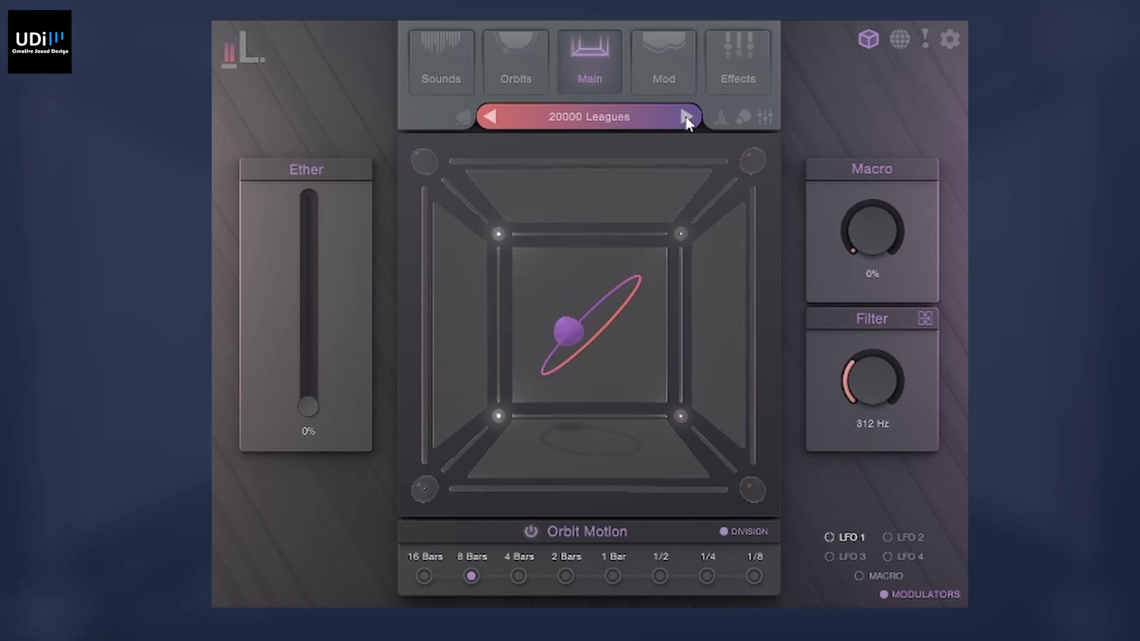
left_click(688, 117)
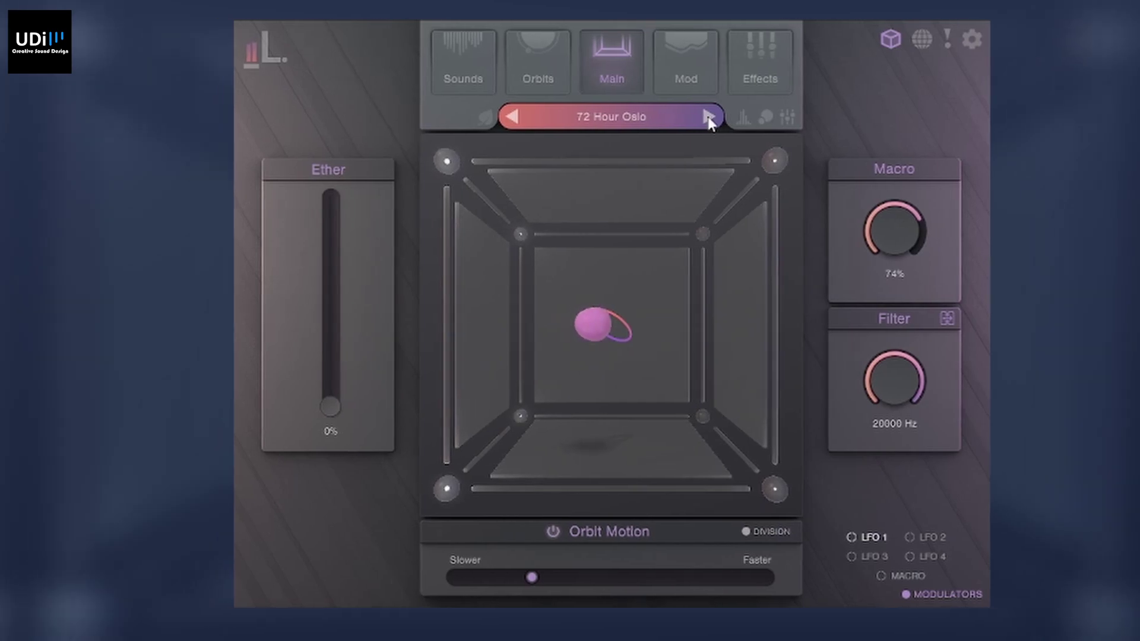
left_click(687, 117)
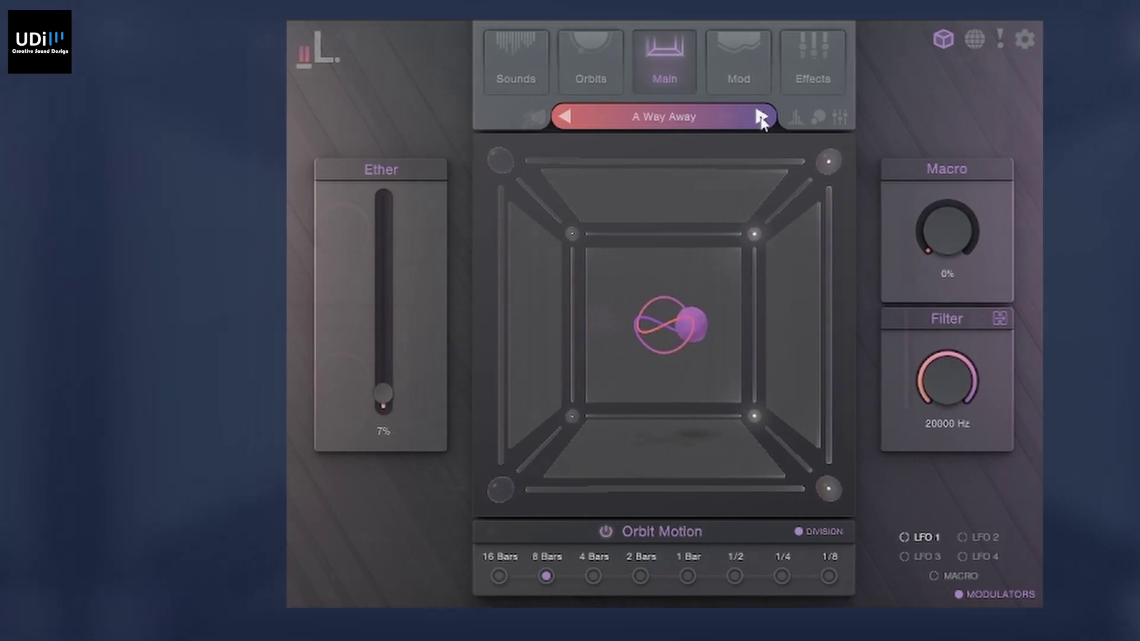
left_click(686, 118)
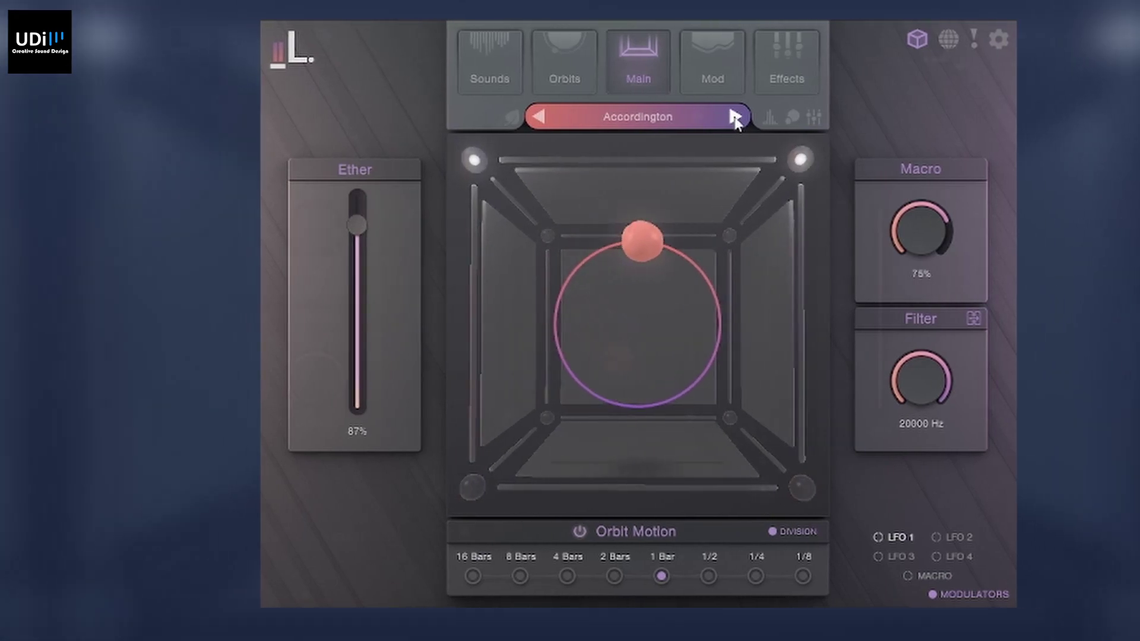
left_click(687, 118)
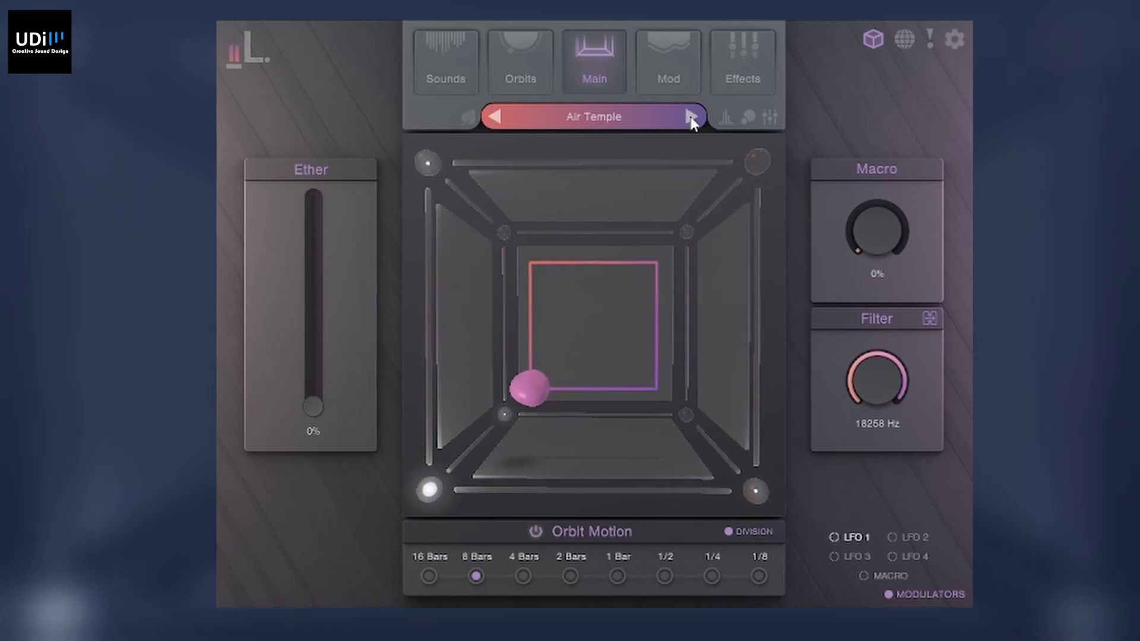
left_click(687, 117)
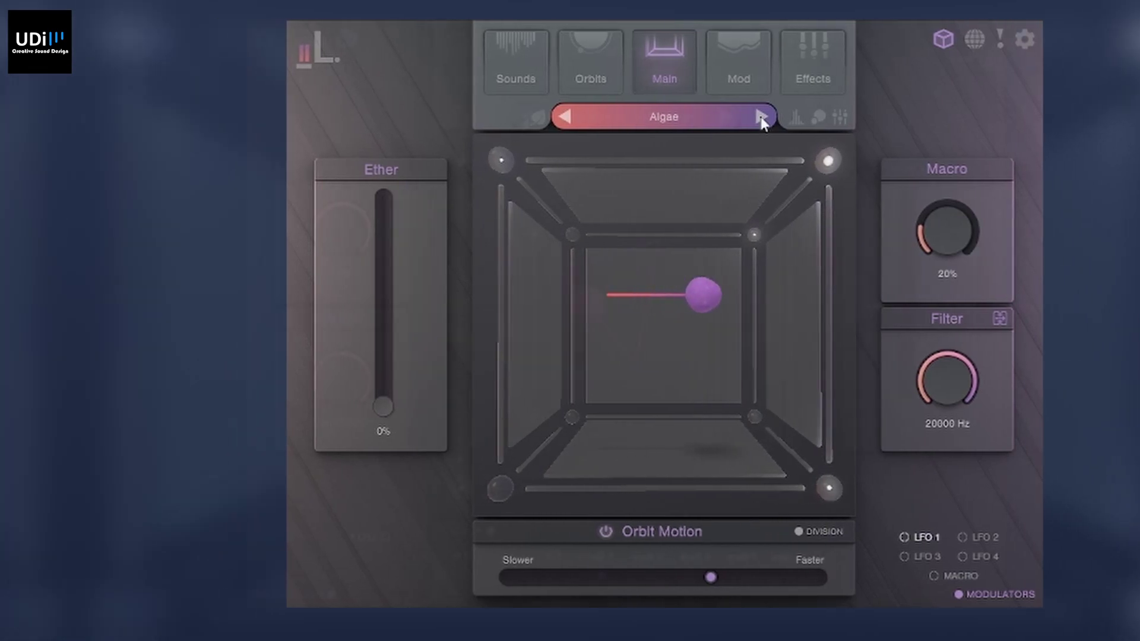
left_click(688, 118)
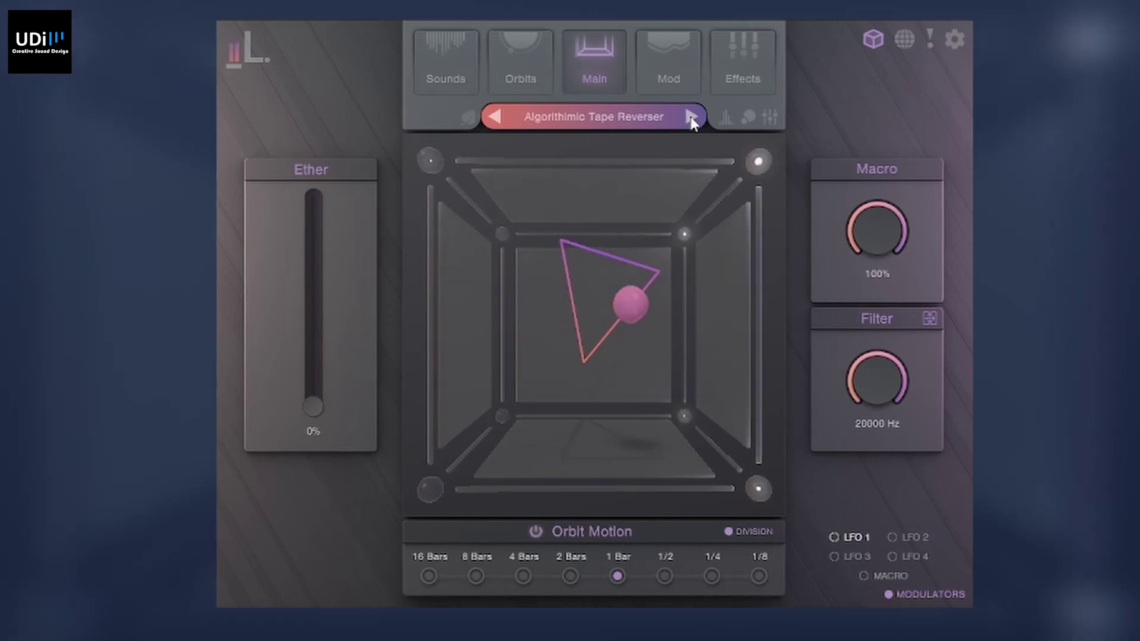
Load the Algorithm preset and set its Macro to 72% and its Ether to 73%
left_click(687, 119)
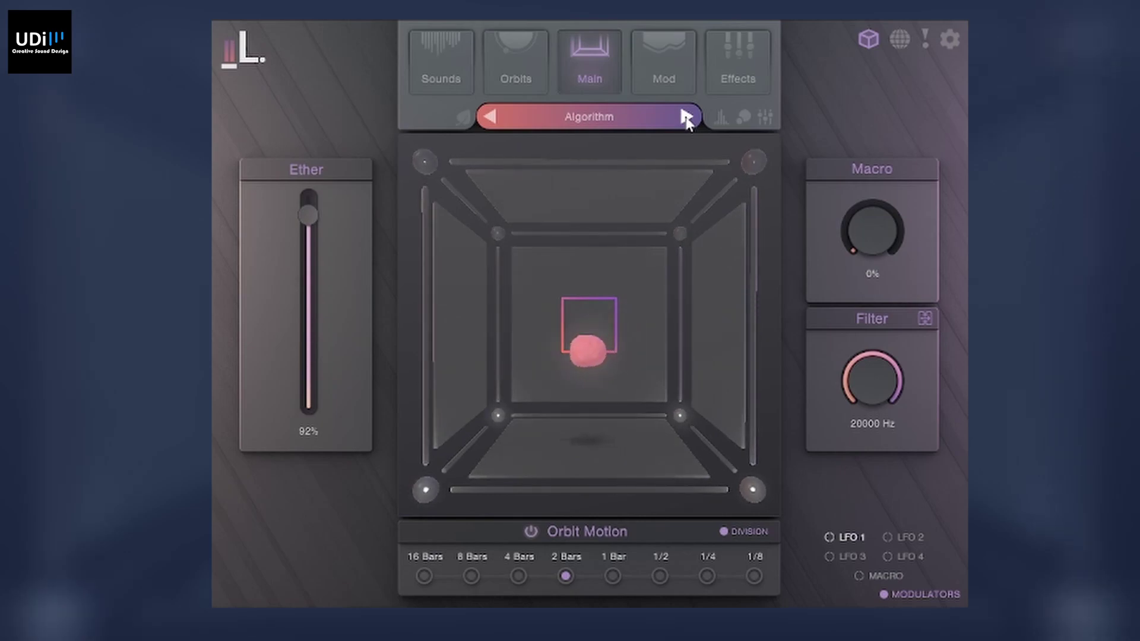
left_click_drag(854, 238, 661, 176)
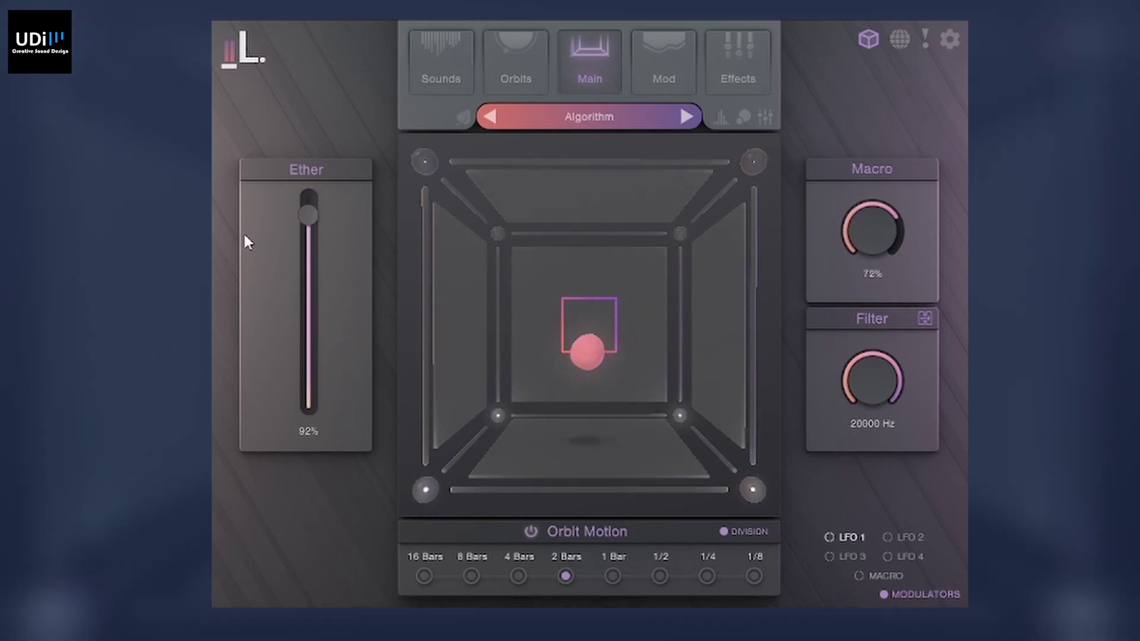
left_click_drag(310, 215, 309, 256)
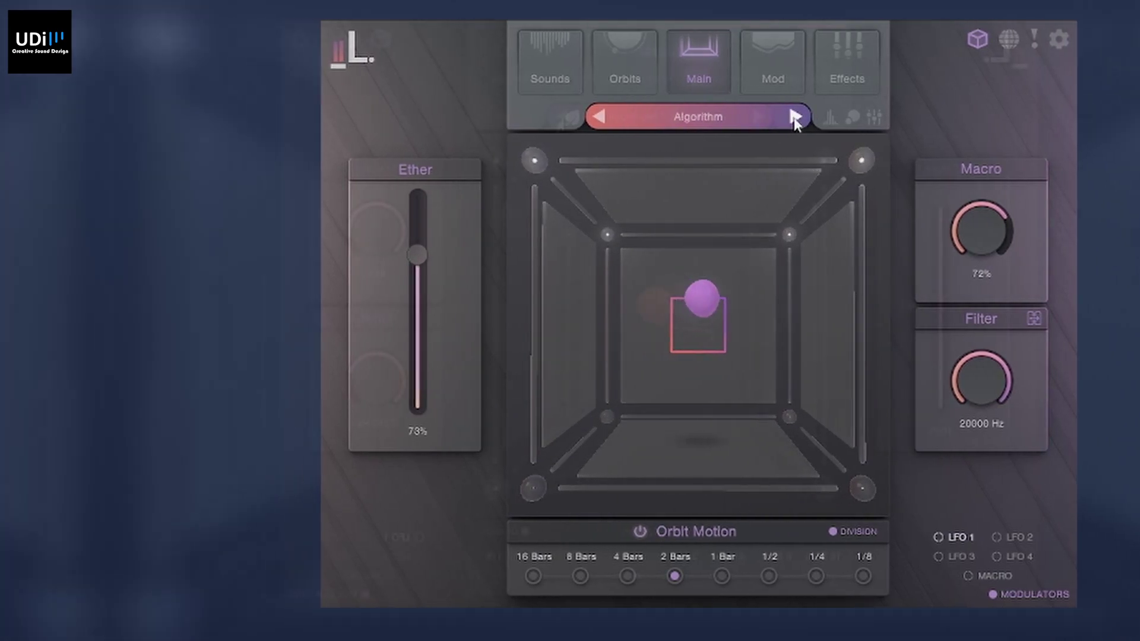
Audition And Still They Move with Macro at 55% and Ether at 100%, followed by Android Ballad and Android Noir
left_click(685, 117)
left_click_drag(866, 229, 873, 298)
mouse_move(312, 214)
left_mouse_down()
mouse_move(315, 351)
mouse_move(322, 205)
left_mouse_up()
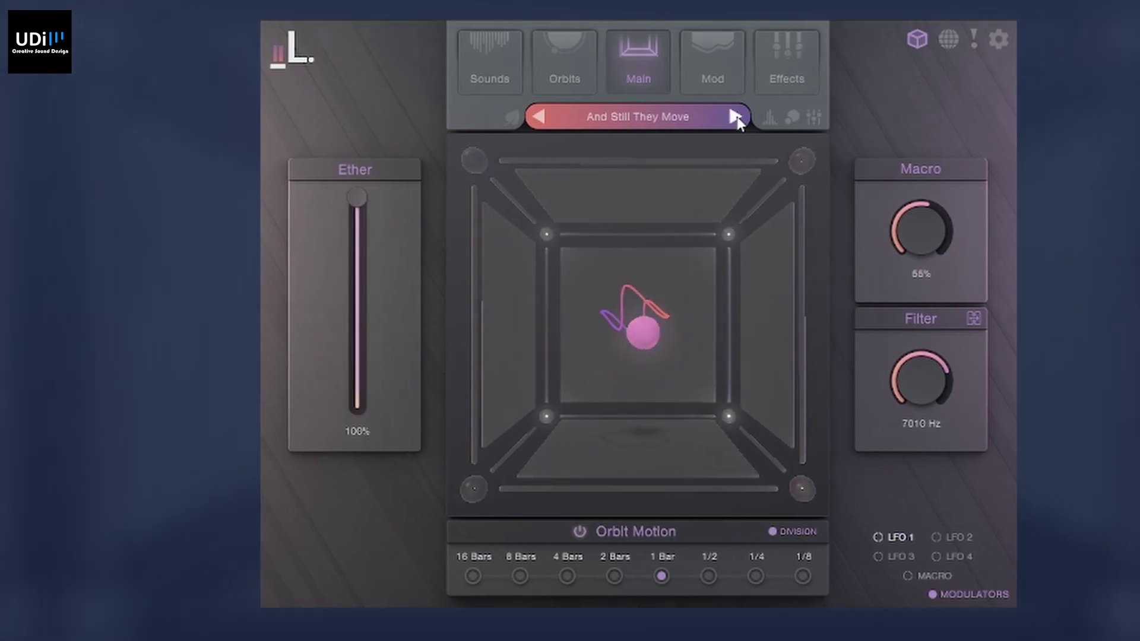
left_click(687, 117)
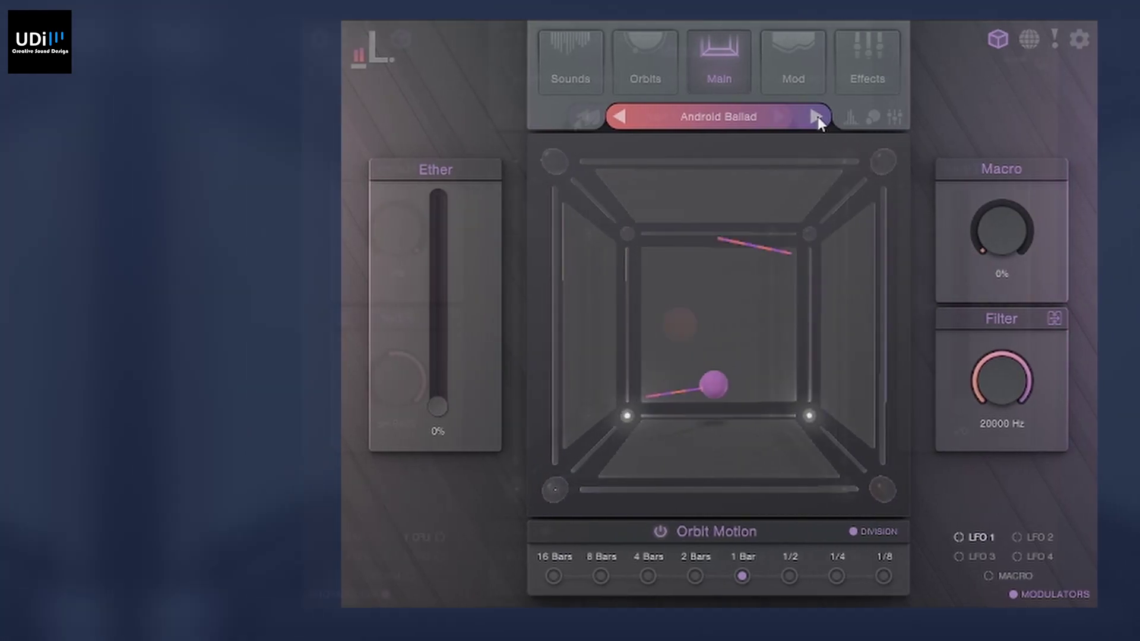
left_click(818, 116)
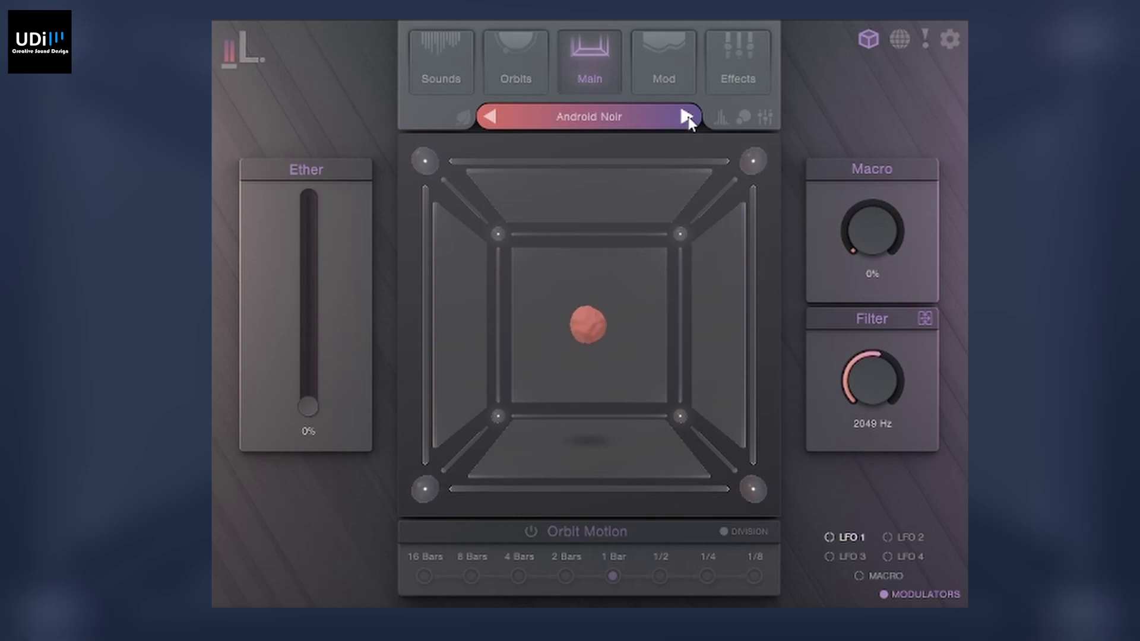
Switch to another preset bank and audition 16-Bit Village, 4 Track Mind, Aberration, Across the Plains and Airstep
left_click(686, 116)
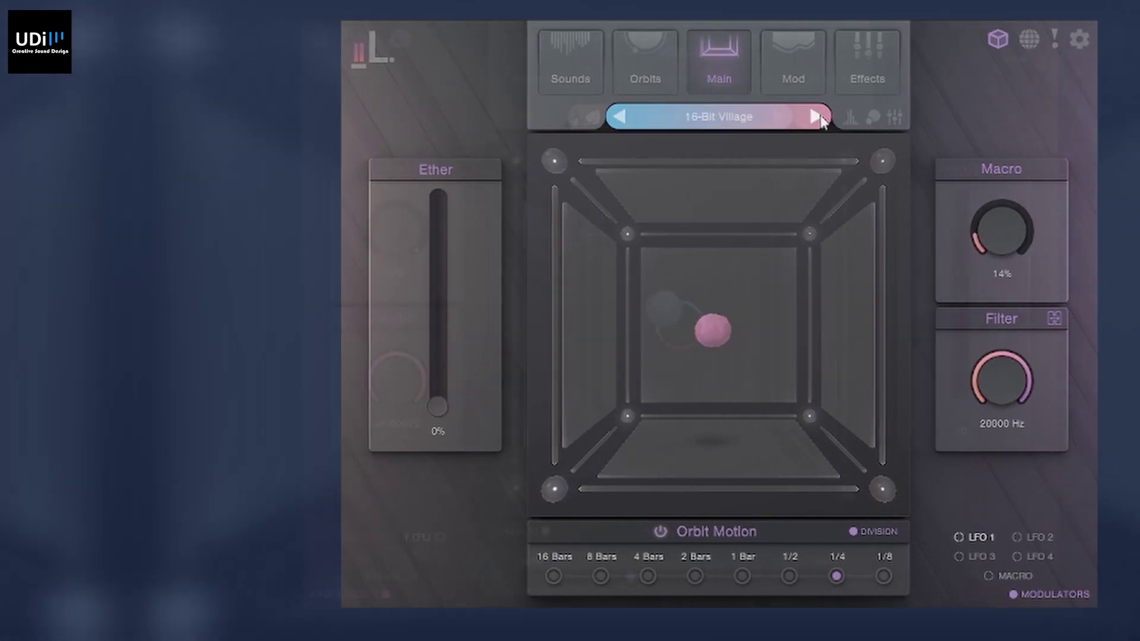
left_click(694, 117)
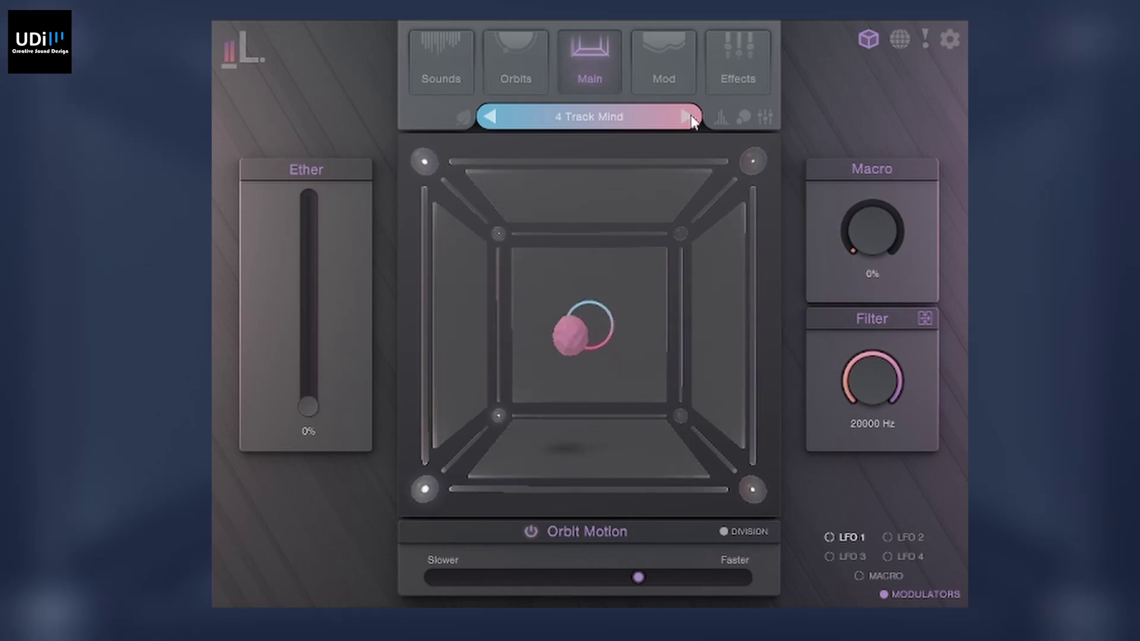
left_click(688, 117)
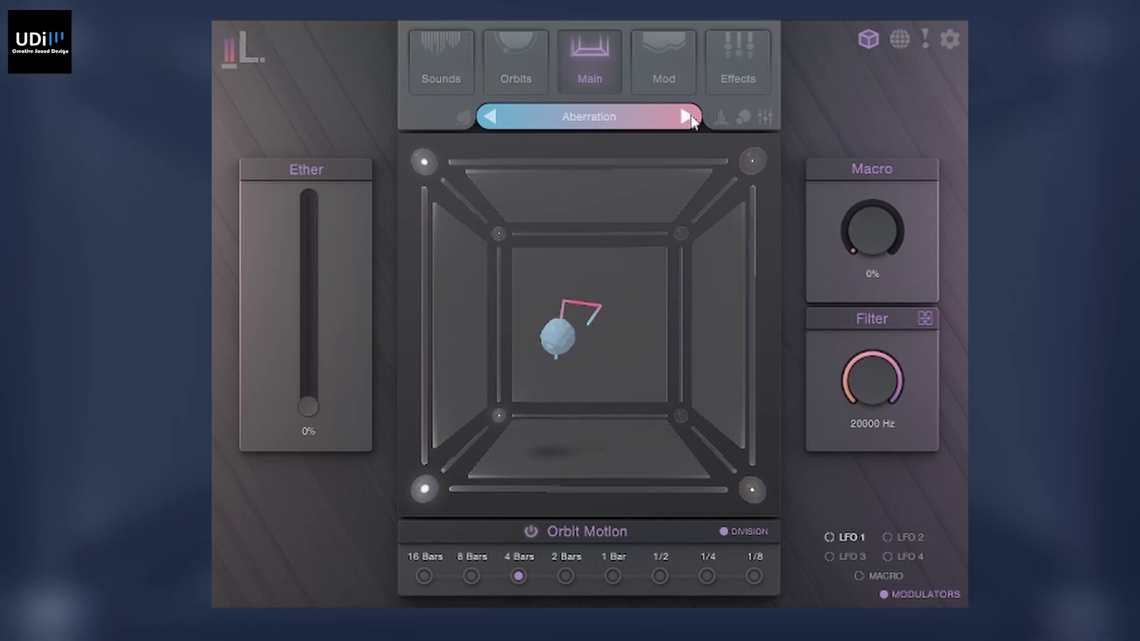
left_click(687, 117)
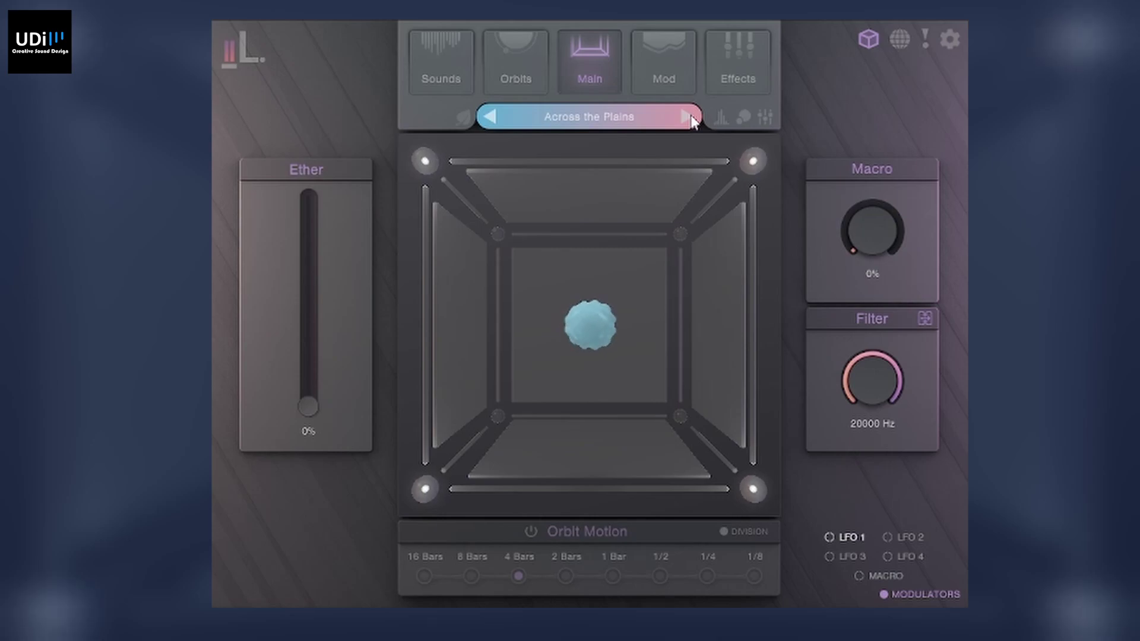
left_click(687, 117)
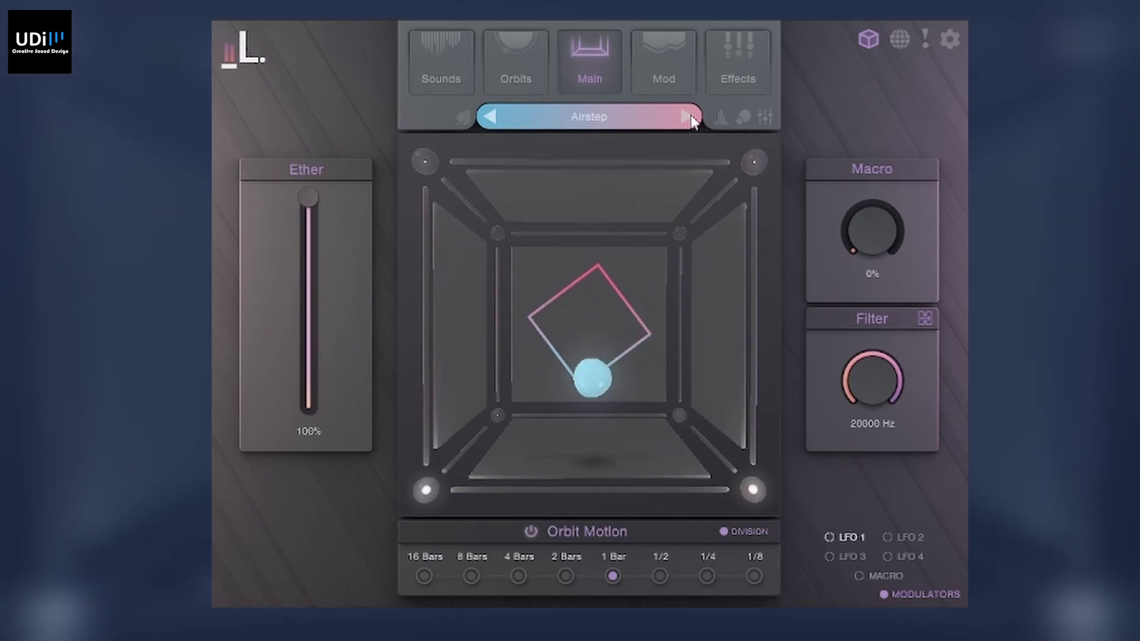
Audition Aleatoric Flutters with Ether raised to 100% and Alien Landscape with Ether raised to 91%
left_click(692, 119)
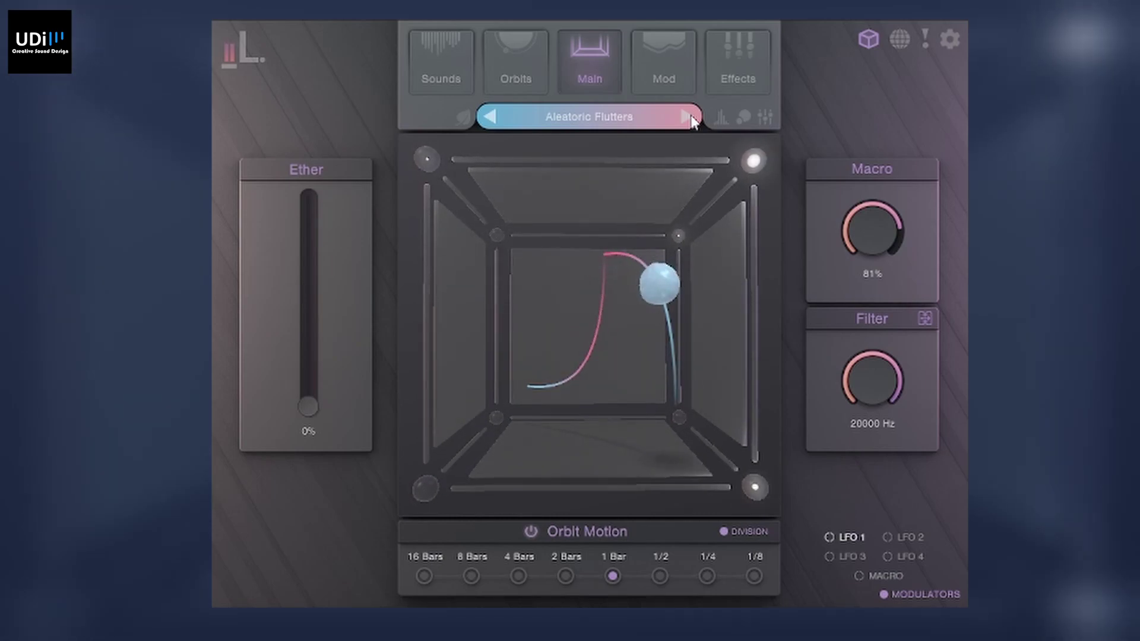
left_click_drag(311, 388, 310, 145)
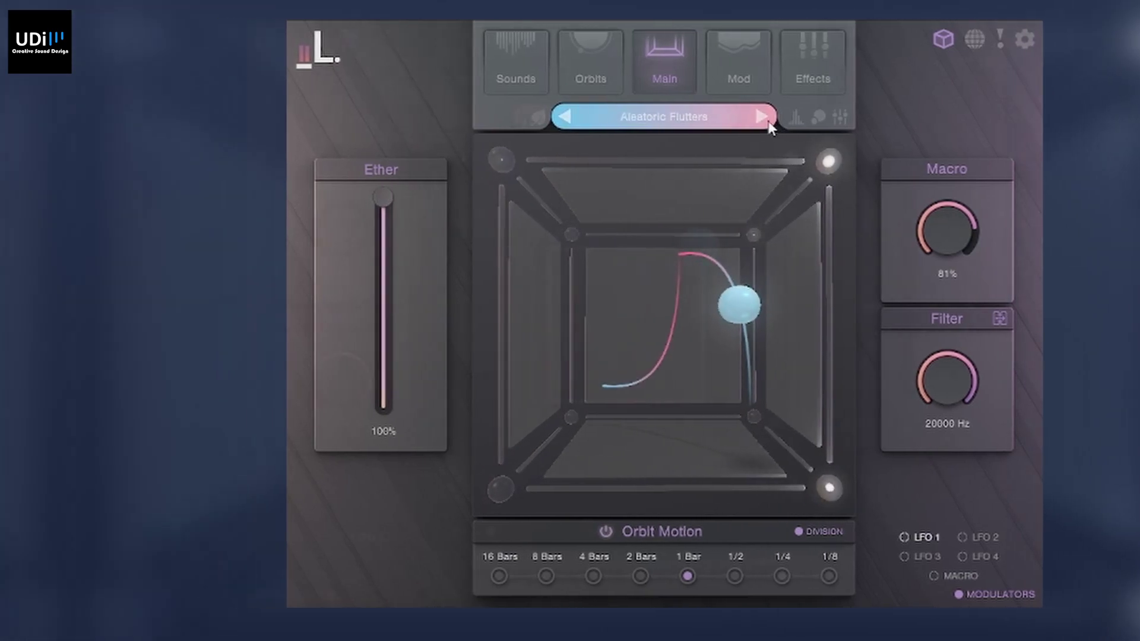
left_click(766, 118)
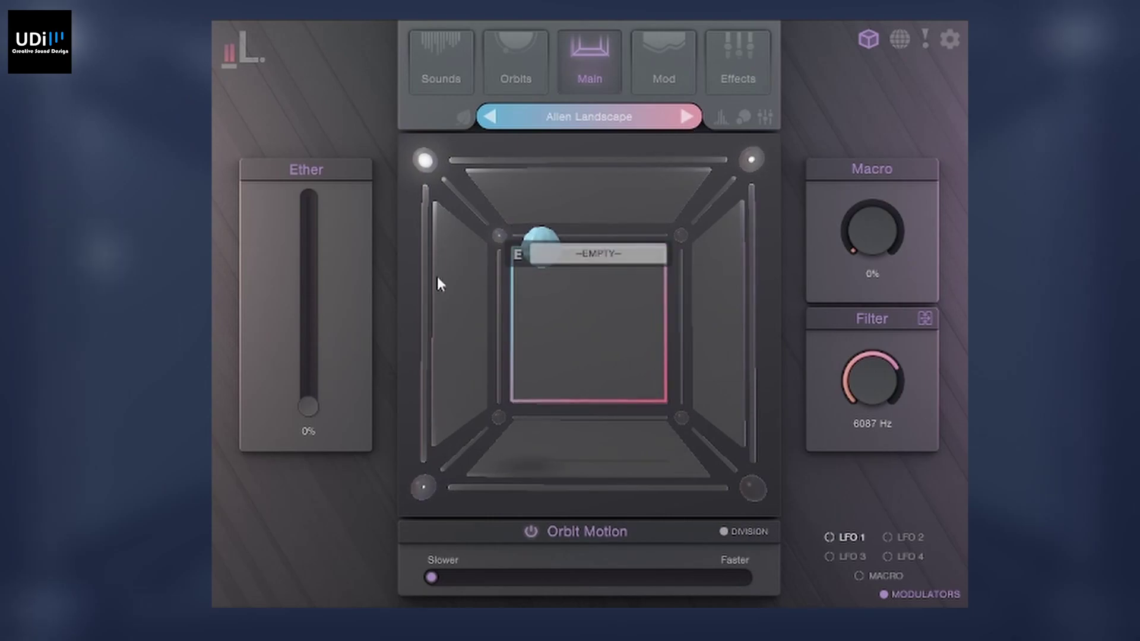
left_click_drag(298, 404, 361, 222)
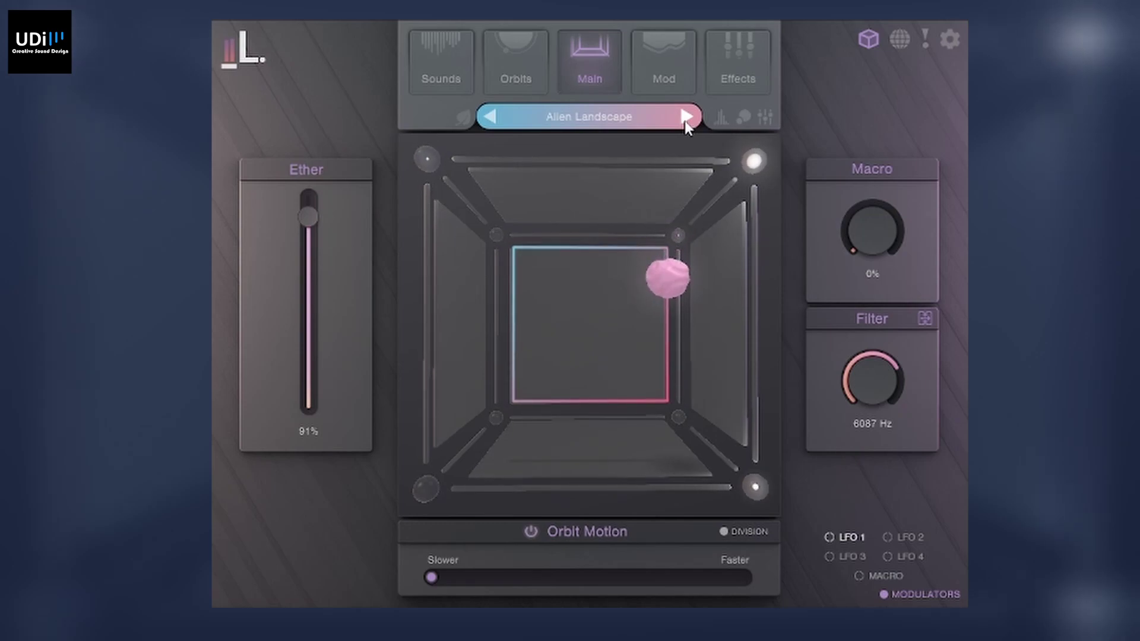
Switch to a further preset bank, load Blowing Glass, and raise its Ether and Macro
left_click(621, 119)
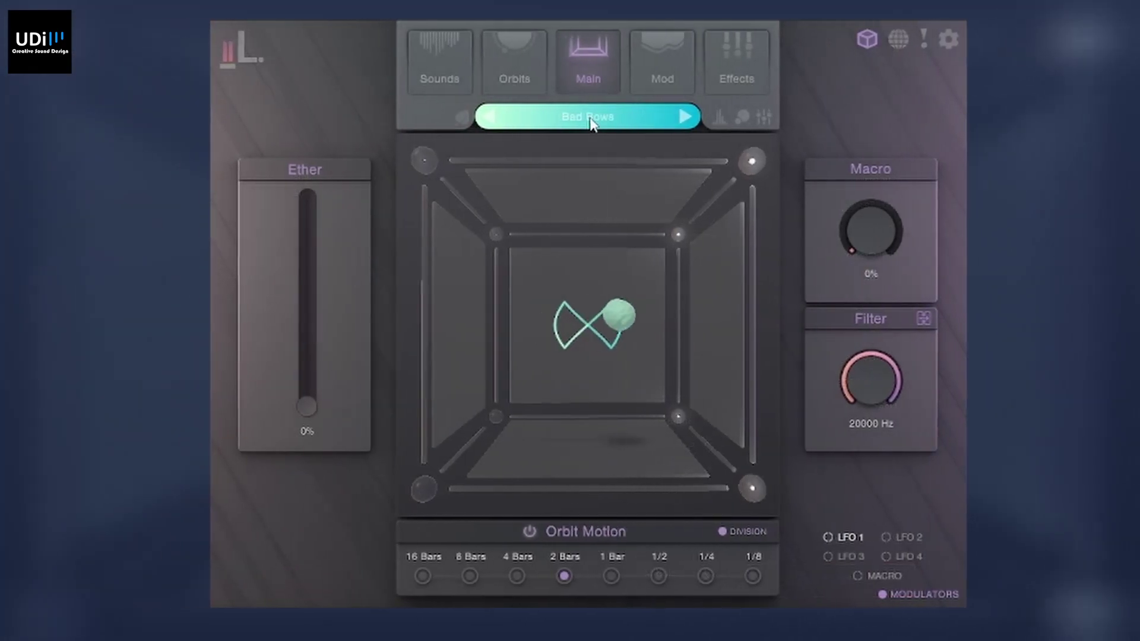
left_click(687, 117)
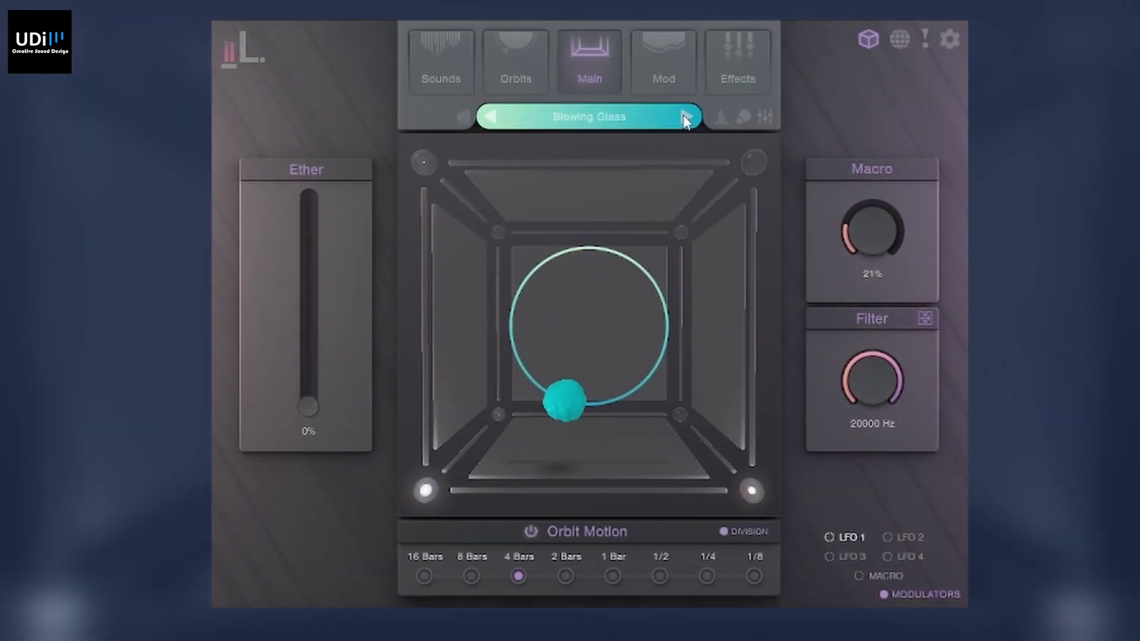
left_click_drag(303, 406, 308, 270)
left_click_drag(868, 233, 918, 126)
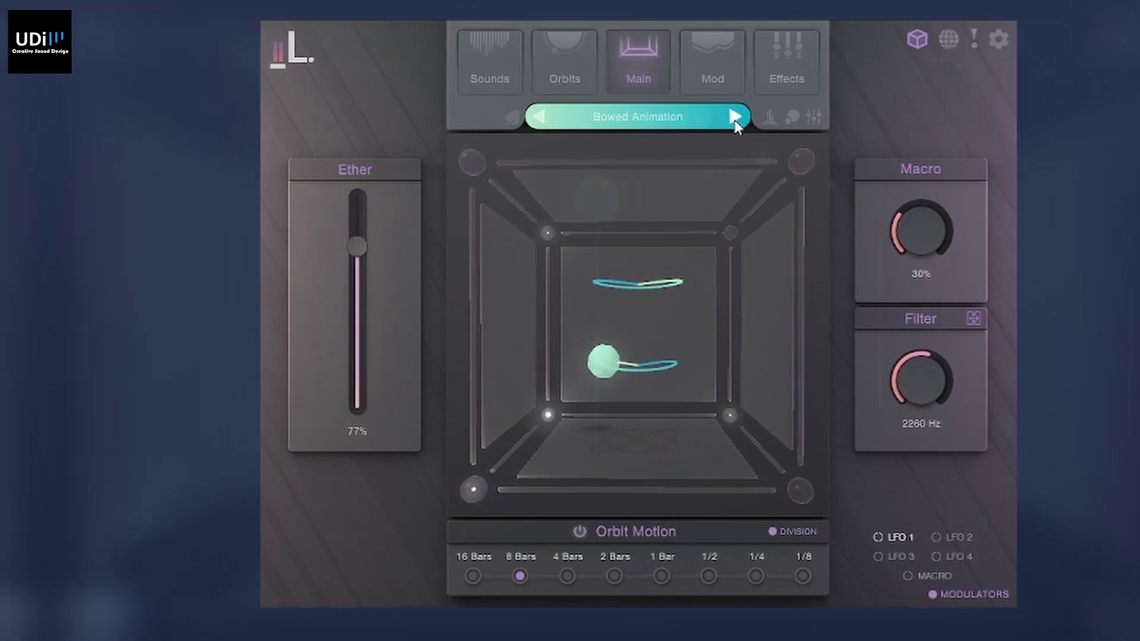
Load the Bread and Butter preset and raise its Macro
left_click(687, 117)
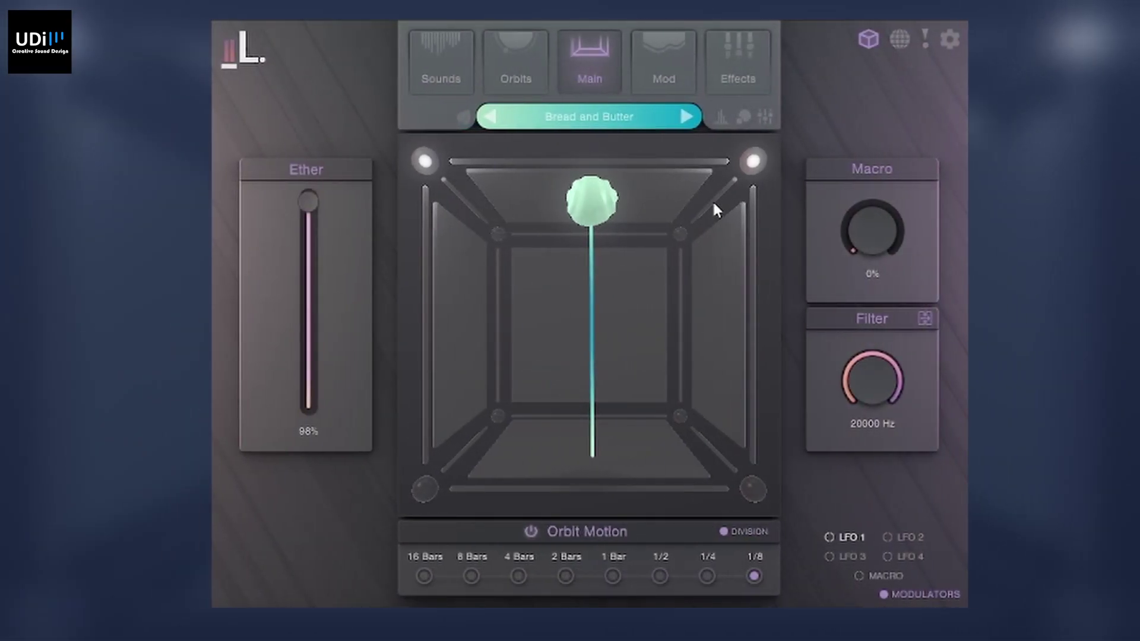
left_click_drag(866, 223, 887, 125)
left_click_drag(899, 87, 903, 35)
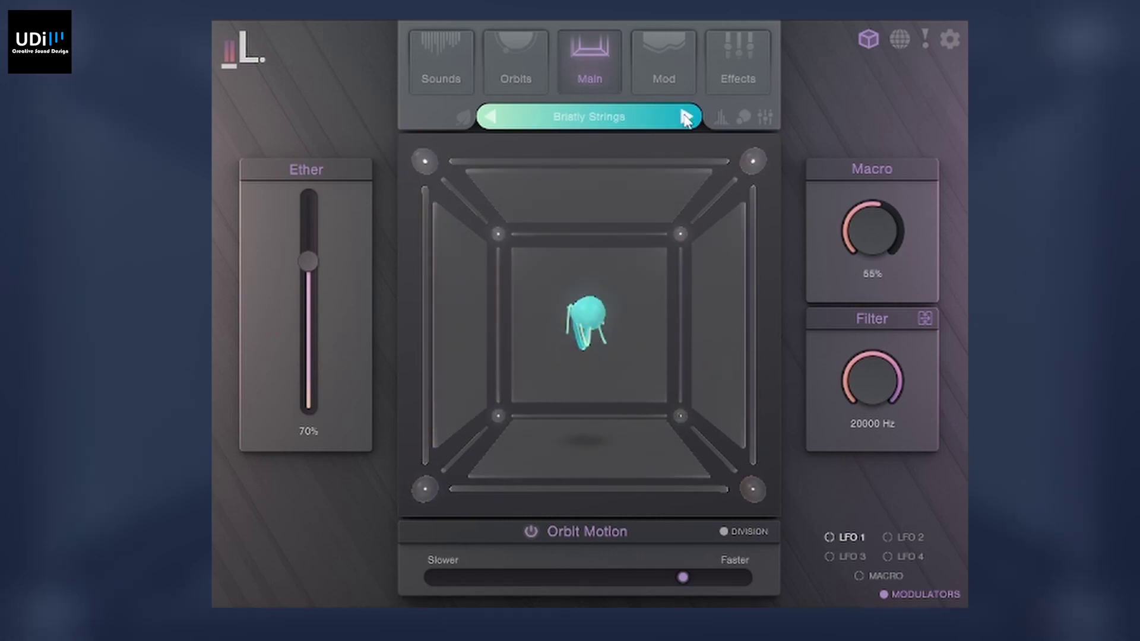
Move through Broken Steps to the Burn the Flies preset and set its Ether to 75% and Macro to 100%
left_click(686, 118)
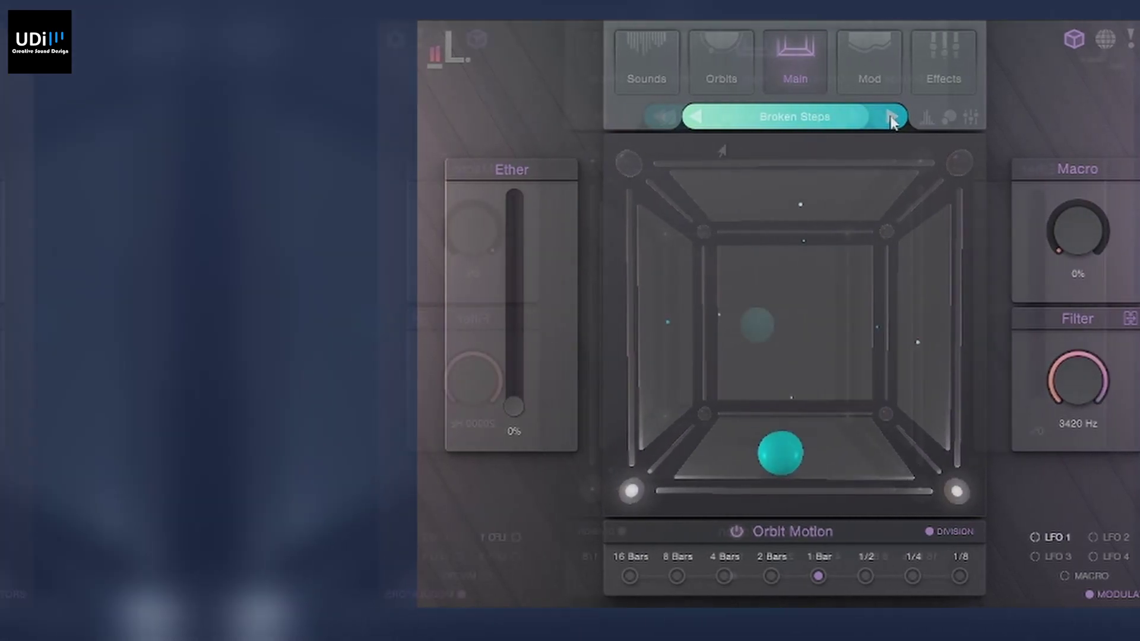
left_click(892, 119)
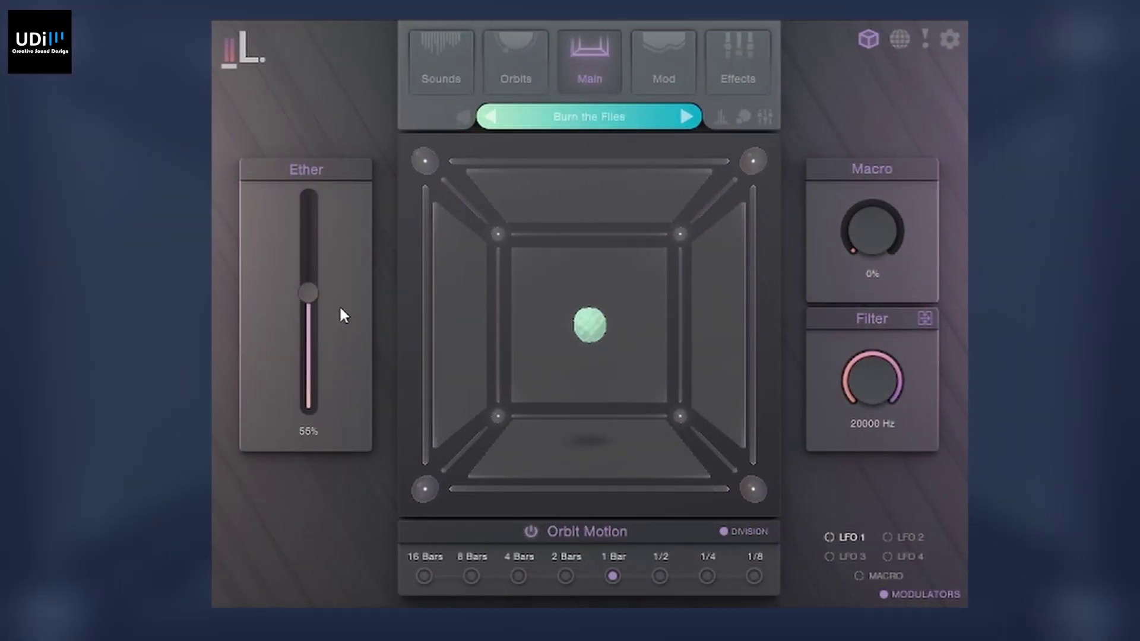
left_click_drag(878, 189, 884, 34)
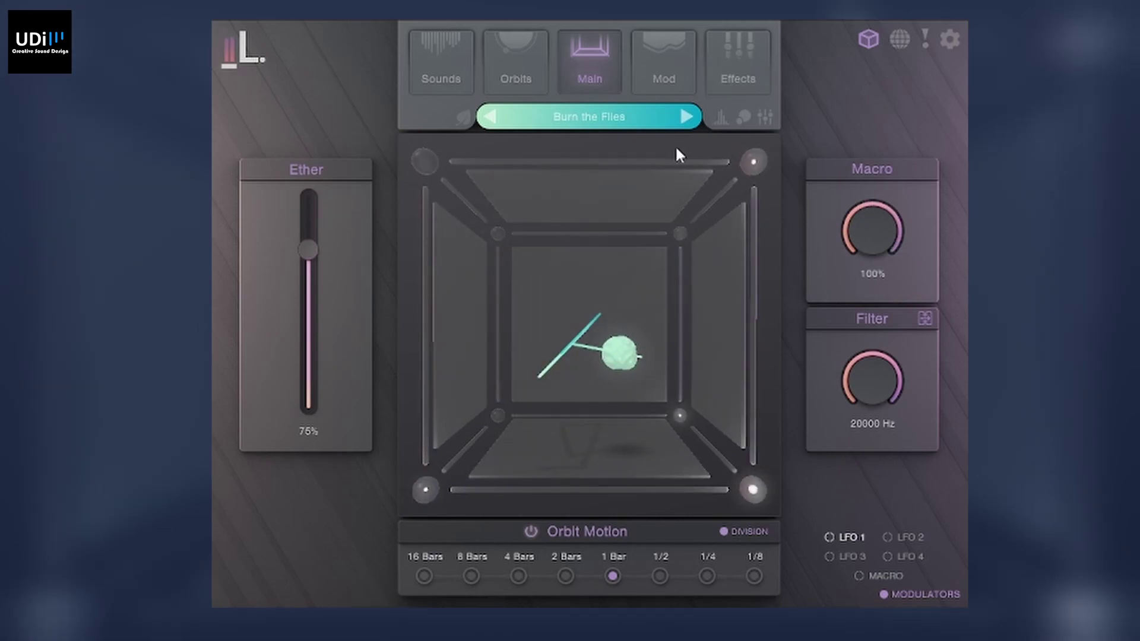
Load the Buzzing Sentinels preset, and switch to the Autumnal preset in the Rumble expansion bank
left_click(687, 118)
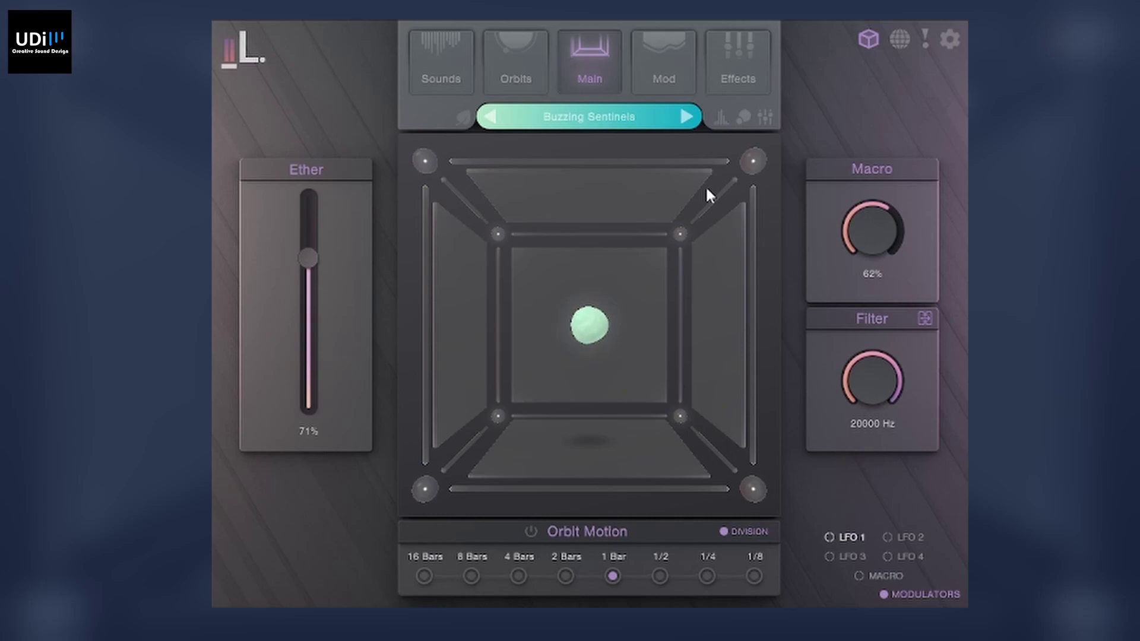
left_click(606, 122)
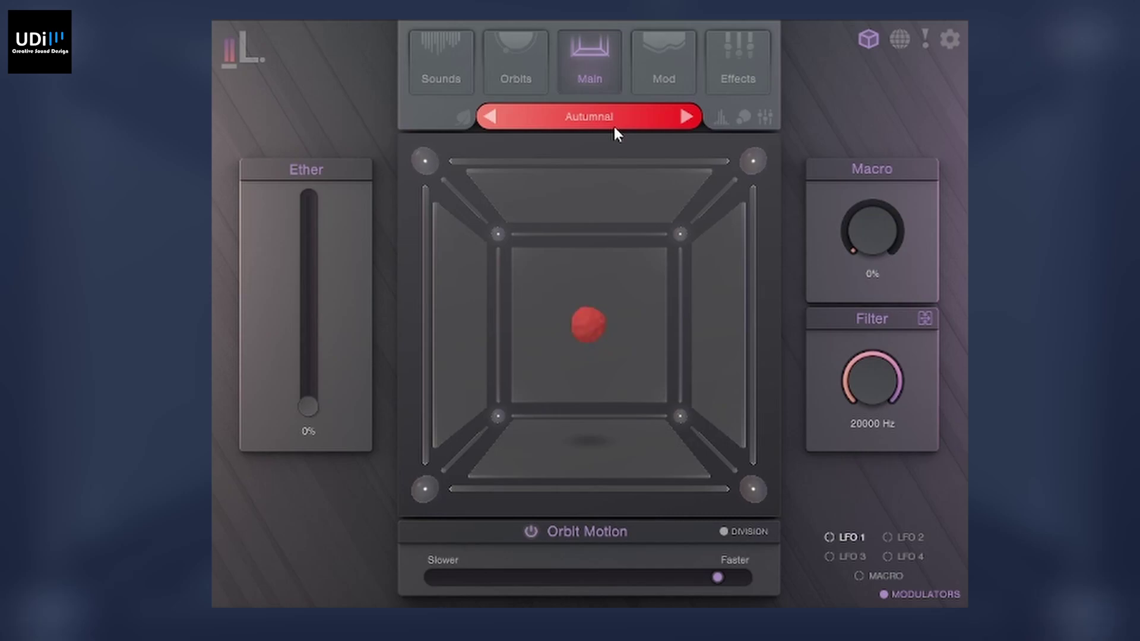
Move forward through the Rumble presets to audition Bass Detune Rotation and Behemoth
left_click(687, 117)
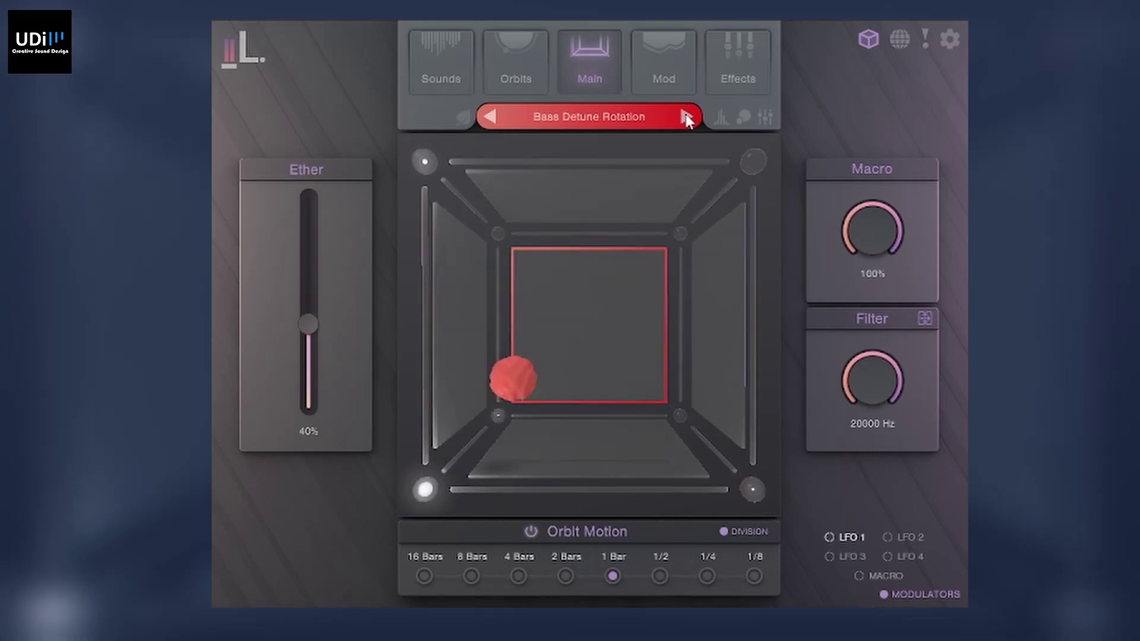
left_click(687, 117)
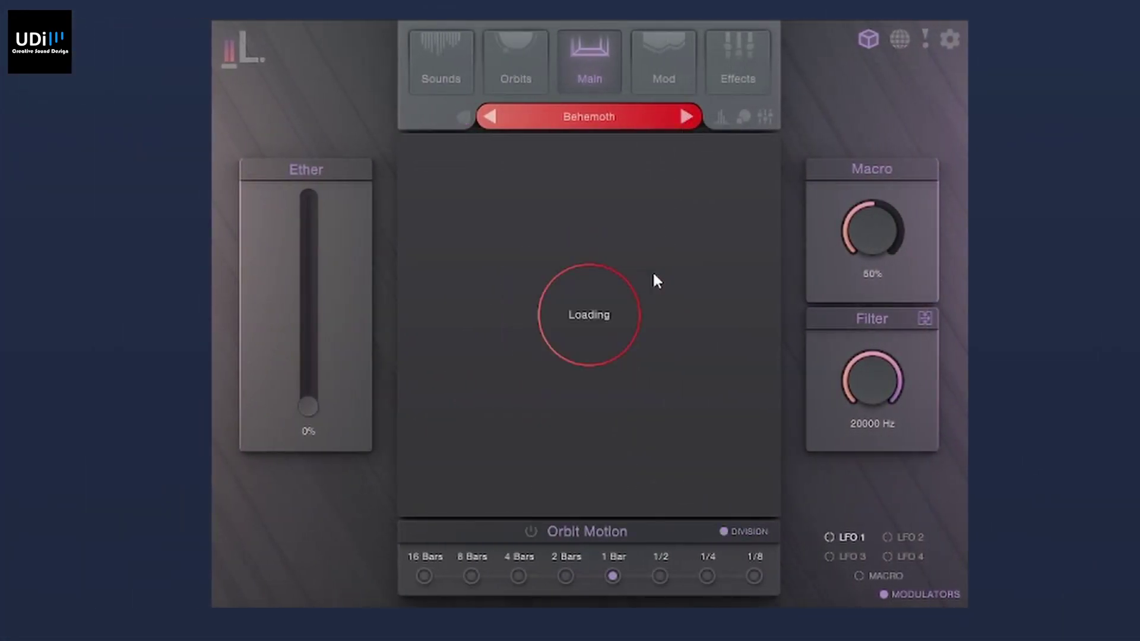
mouse_move(680, 234)
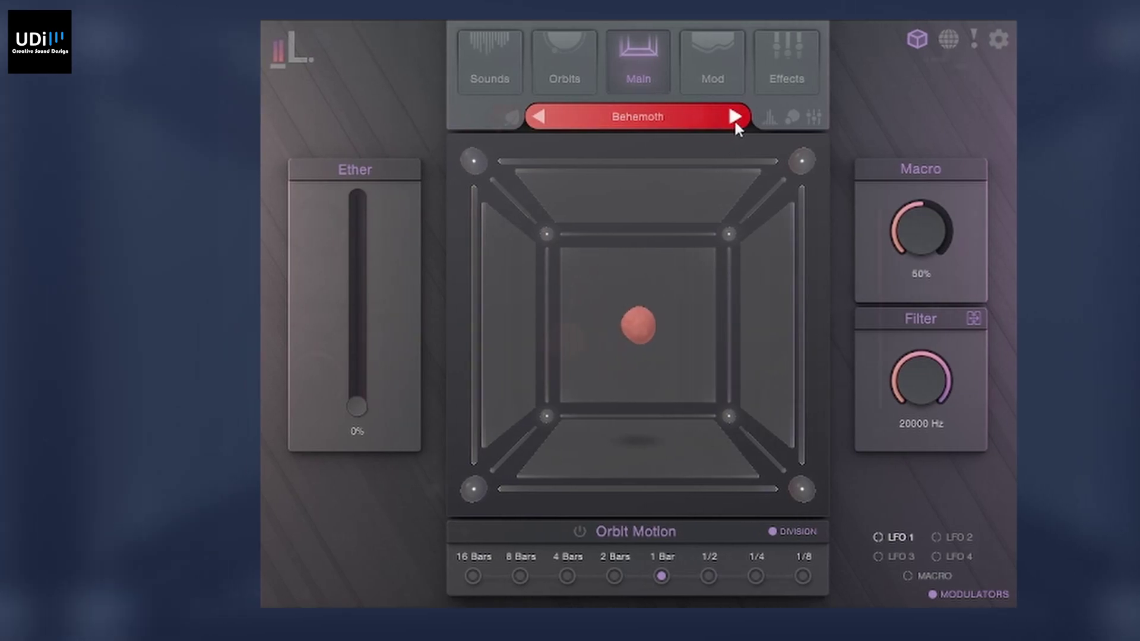
Load the Bog Mummies preset and set its Macro to 52% and Ether to 84%
left_click(686, 117)
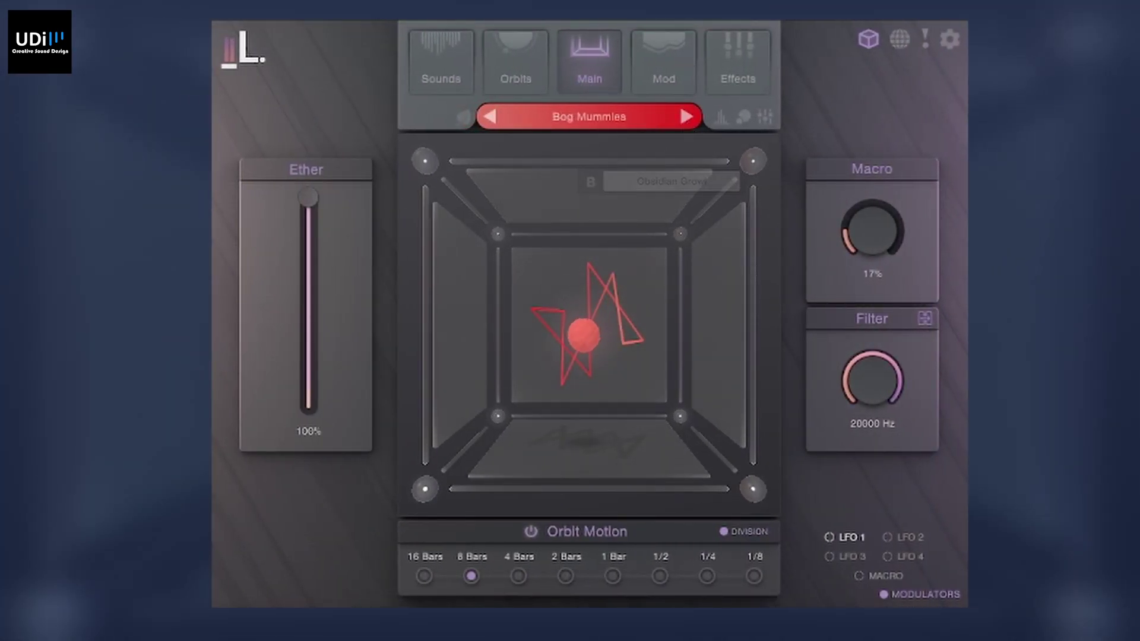
left_click_drag(864, 231, 859, 184)
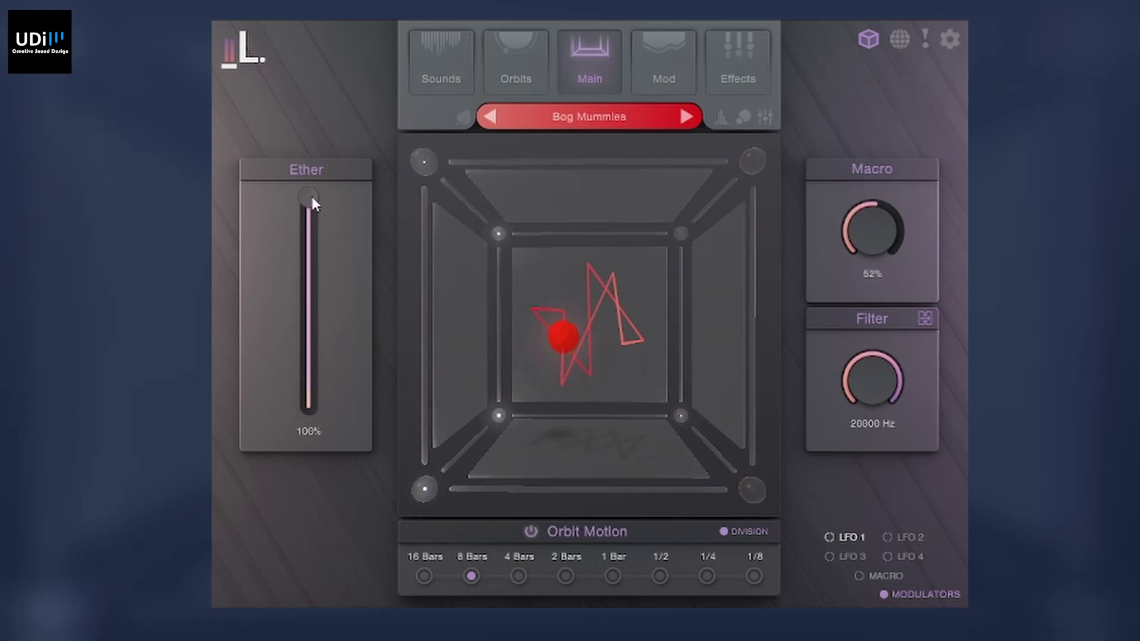
left_click_drag(309, 198, 308, 226)
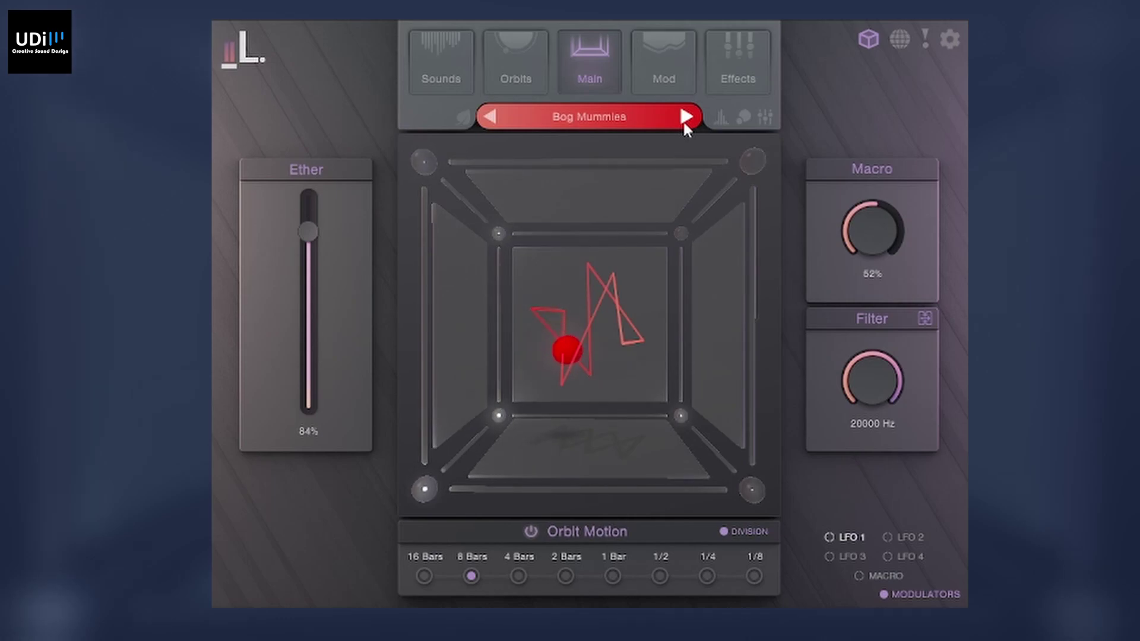
Move through Boson to the Bronchitis preset and raise its Ether to 100%
left_click(686, 117)
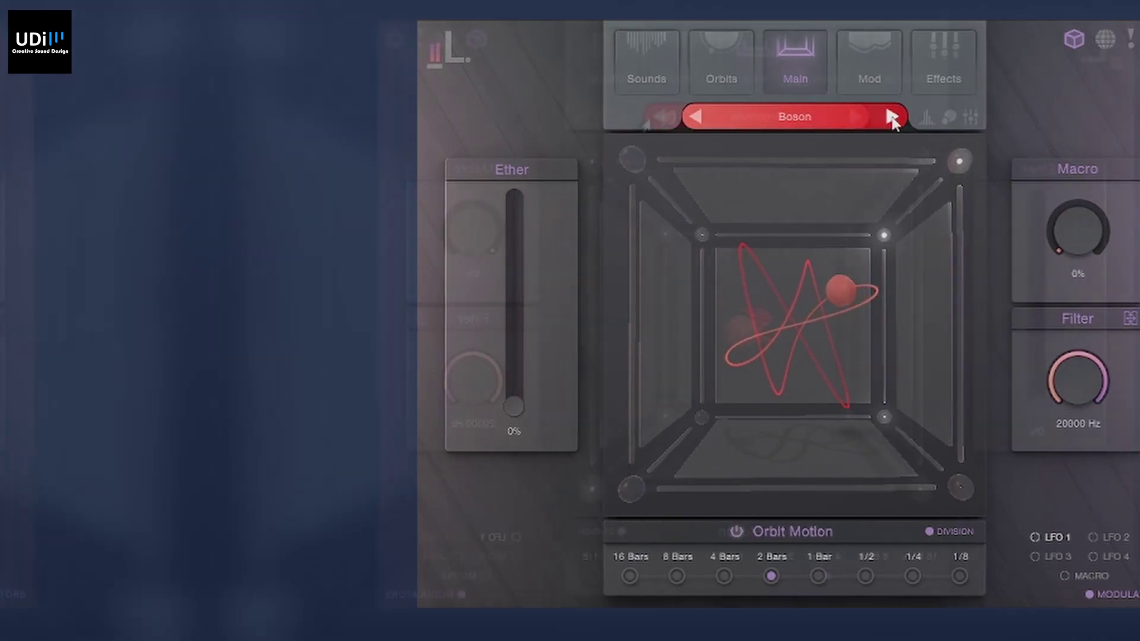
left_click(687, 117)
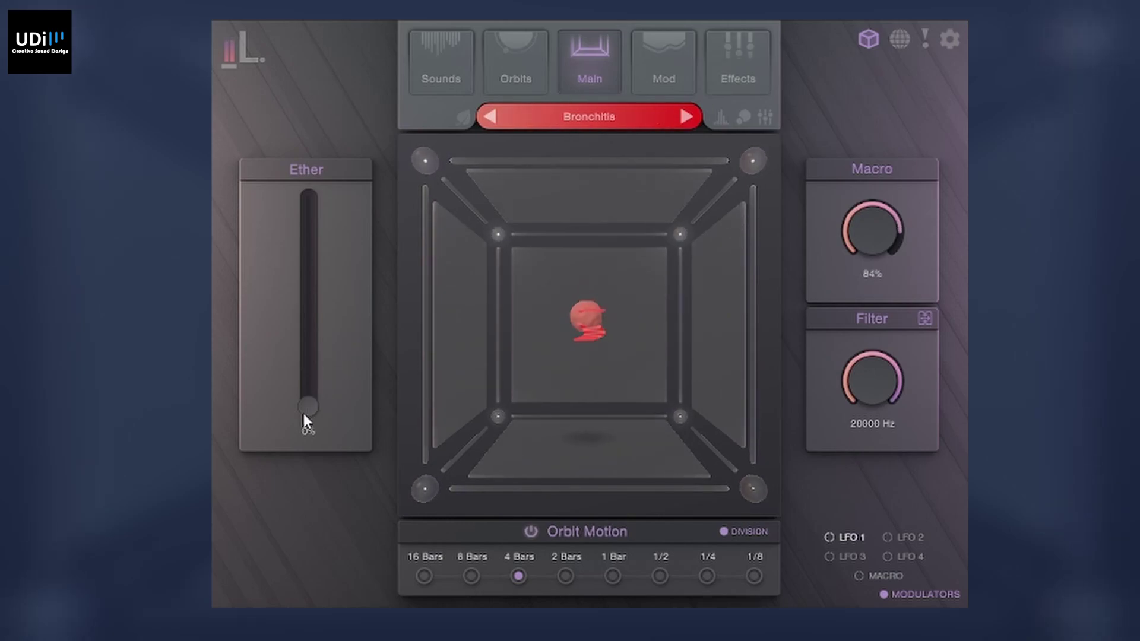
scroll(335, 261, "up", 3)
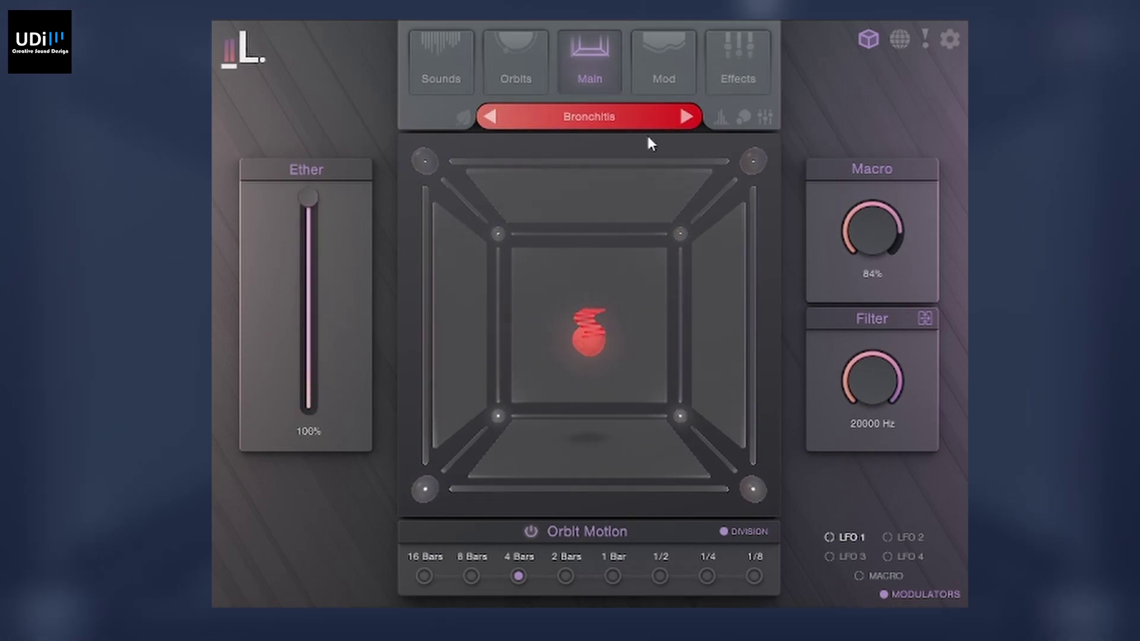
Load the Candy Goth preset and raise its Ether to 96% and Macro to 63%
left_click(681, 121)
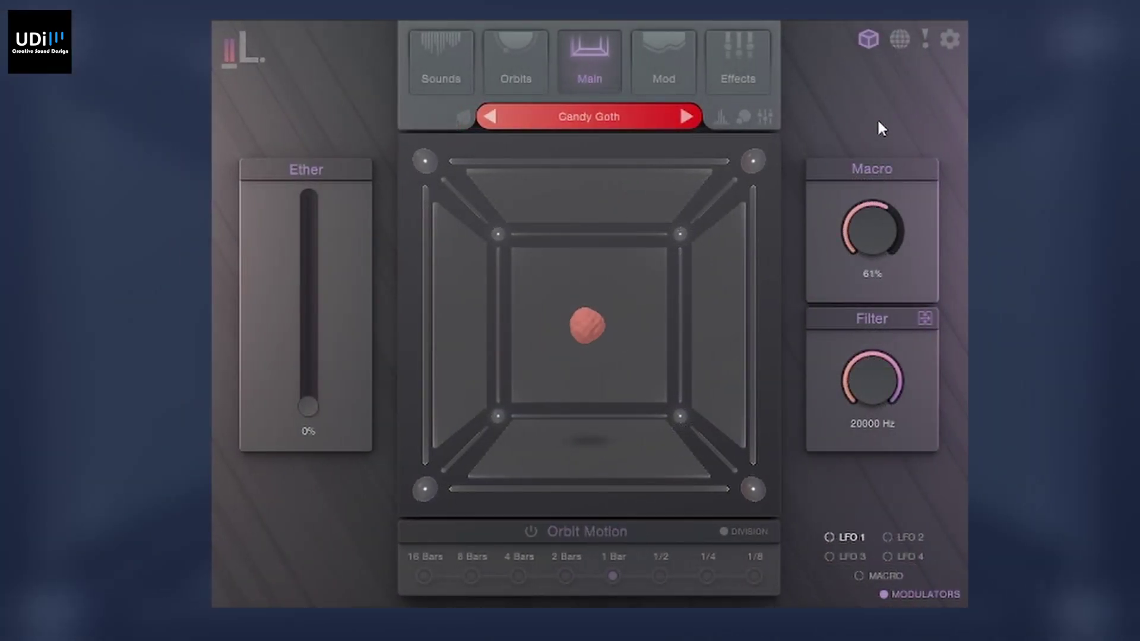
left_click_drag(308, 407, 333, 277)
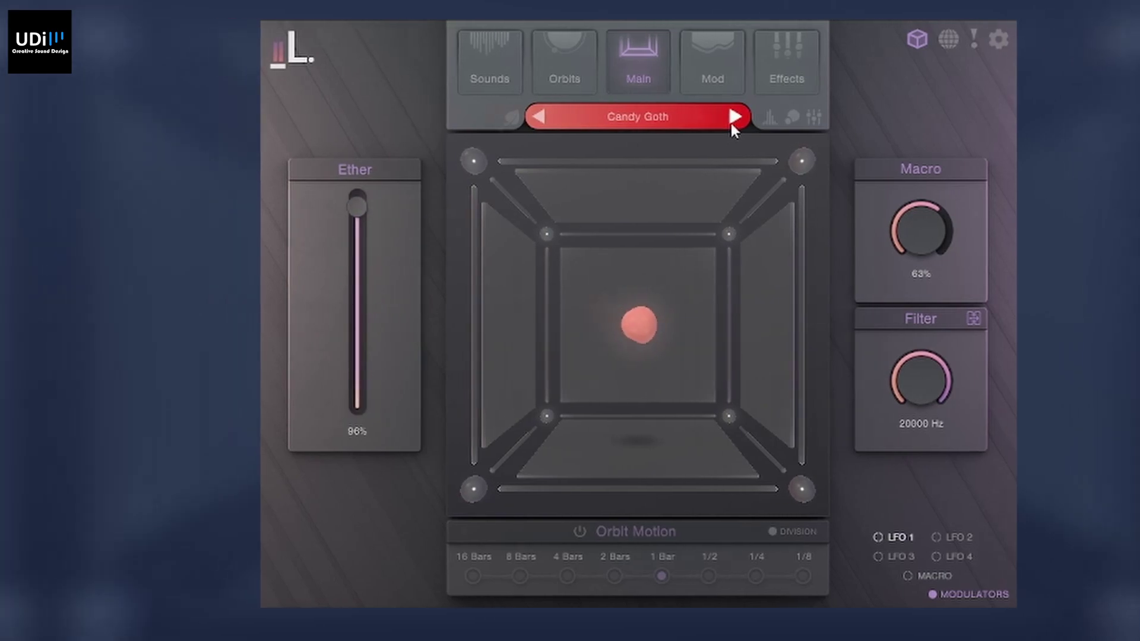
Audition Cluaran with its Macro raised and Cruise Through the Grid with its Ether raised
left_click(736, 117)
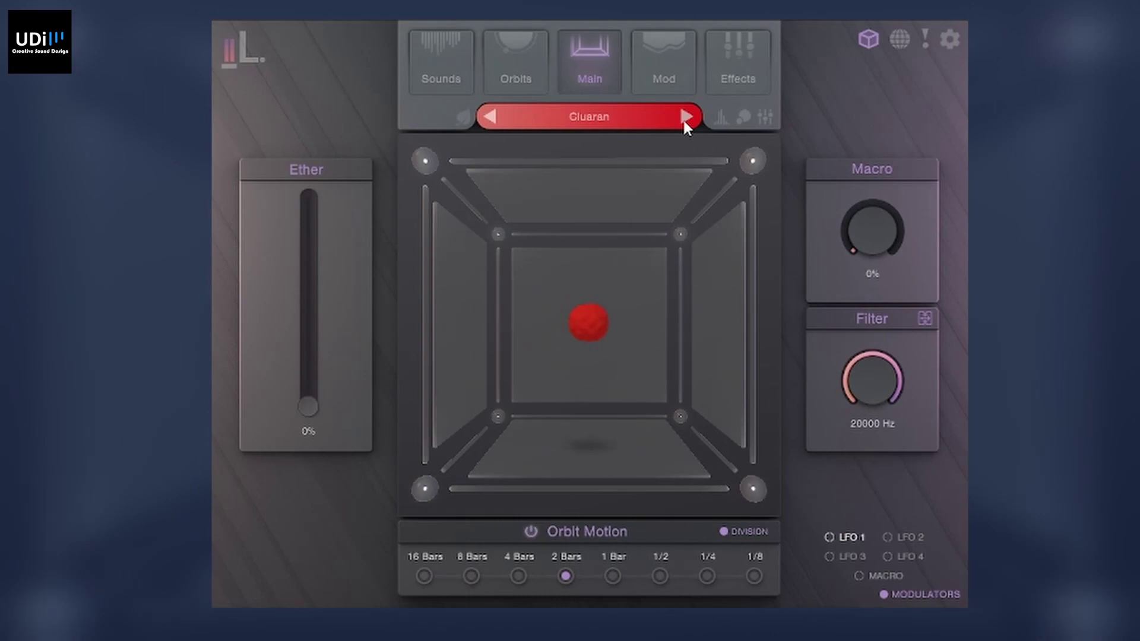
left_click_drag(857, 232, 896, 96)
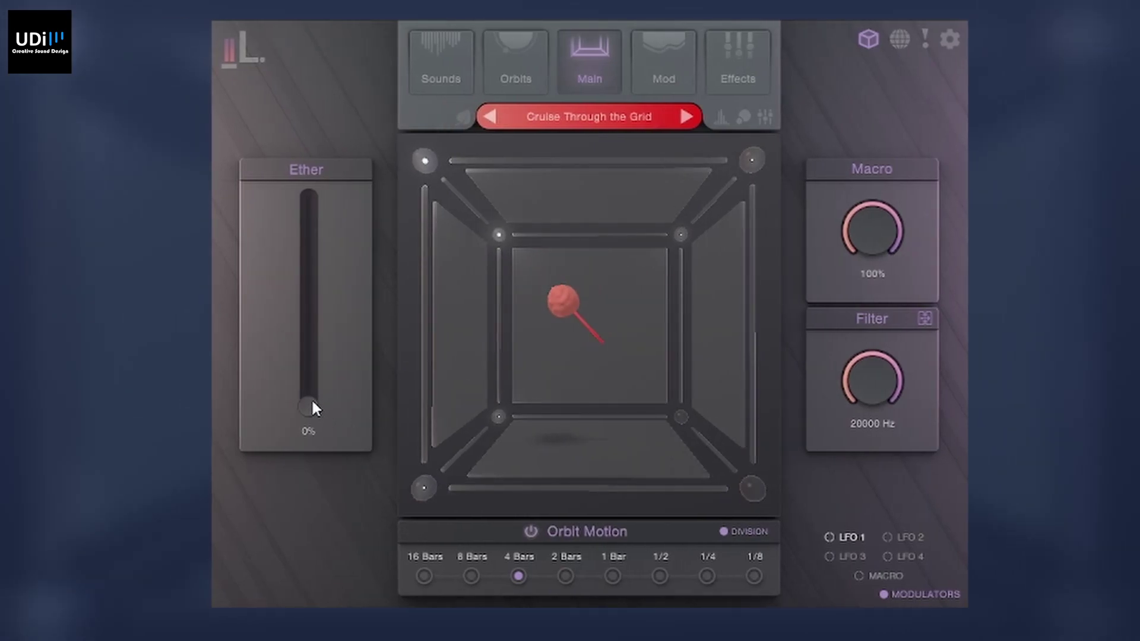
left_click_drag(156, 405, 170, 310)
left_click_drag(322, 301, 320, 196)
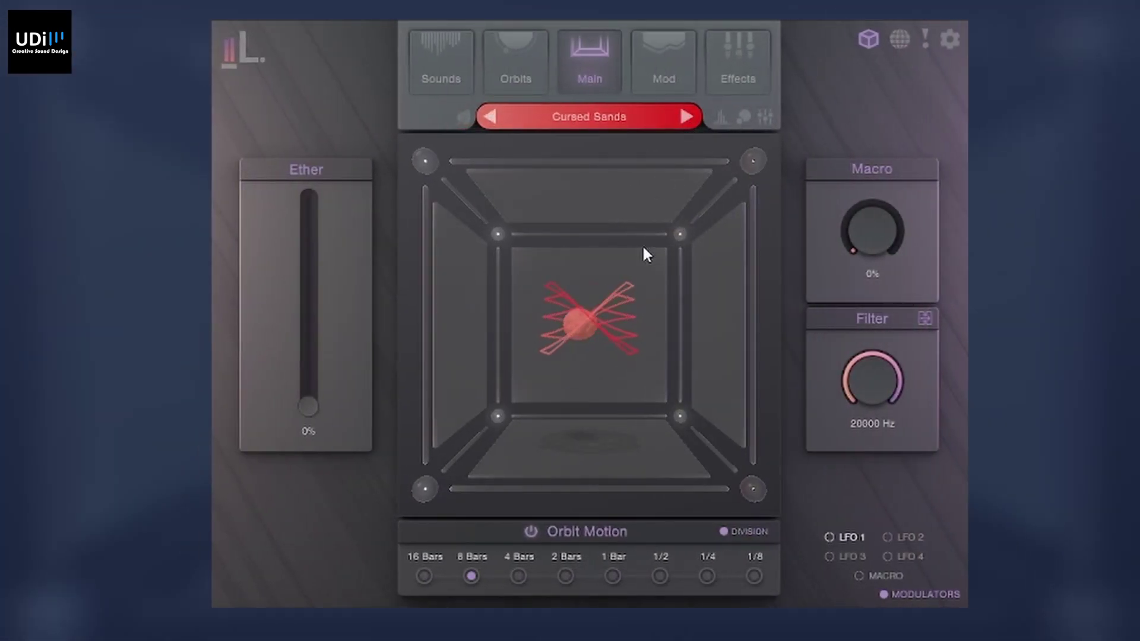
Set the Cursed Sands preset's Macro to 90% and Ether to 79%, and load the Daito preset
left_click_drag(870, 223, 899, 107)
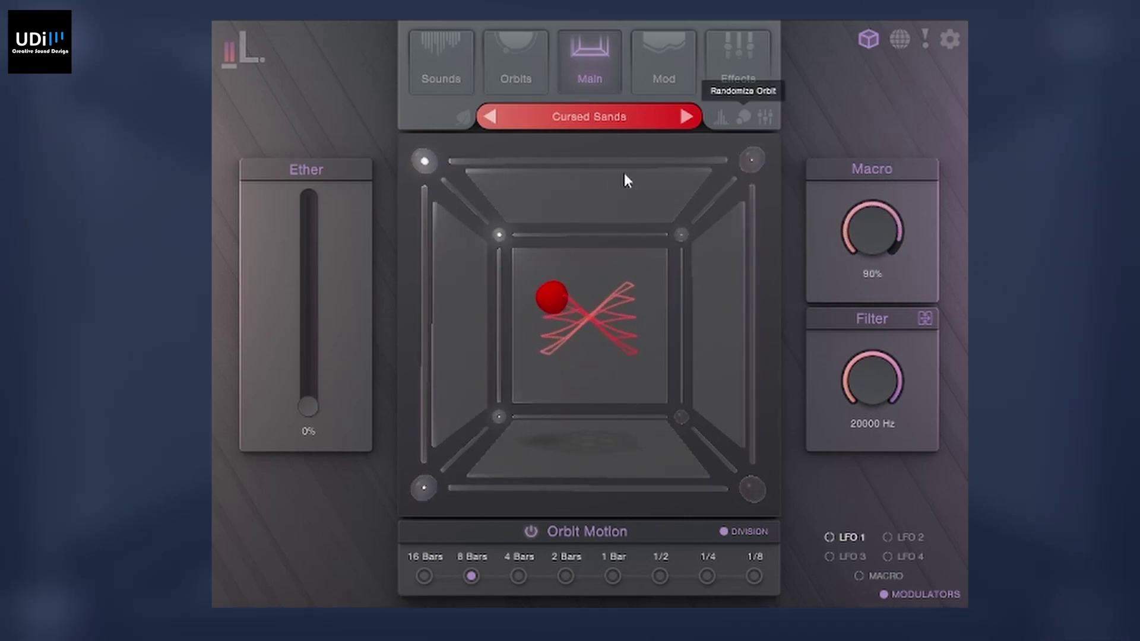
left_click_drag(306, 407, 319, 361)
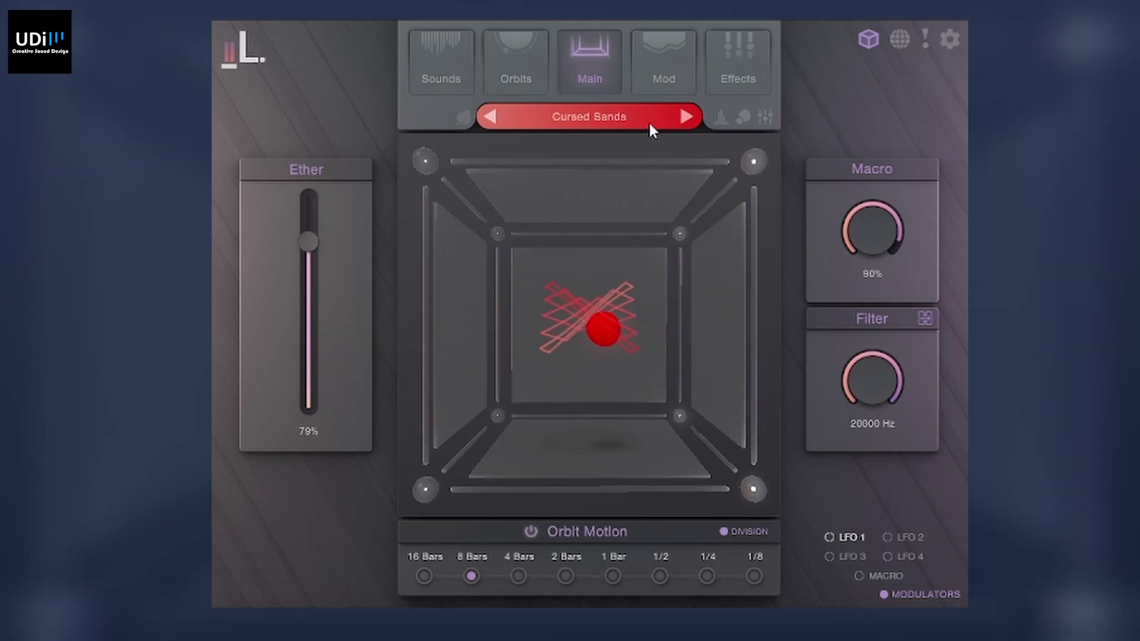
left_click(676, 117)
left_click(685, 117)
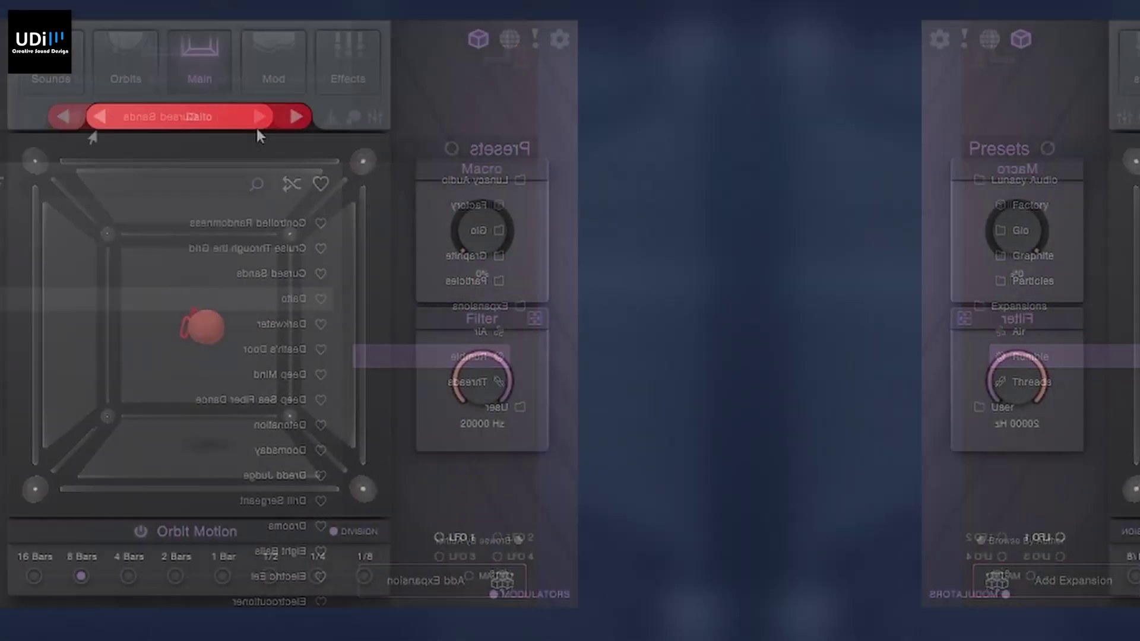